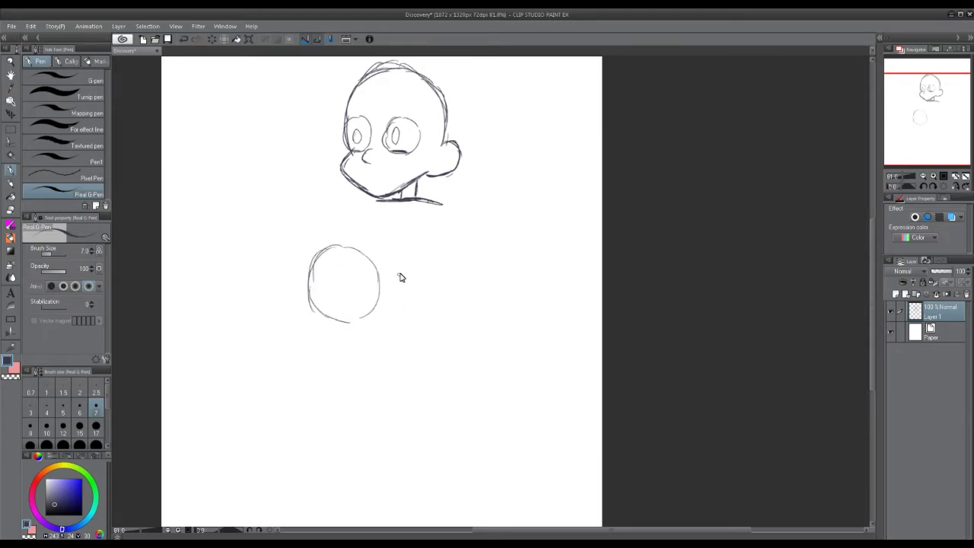
# Sketch the torso, shoulders and bent arm below the head, with the forearm reaching toward the round object.
pyautogui.moveTo(397, 274); pyautogui.dragTo(452, 277)
pyautogui.moveTo(446, 207); pyautogui.dragTo(458, 306)
pyautogui.moveTo(374, 208); pyautogui.dragTo(364, 256)
pyautogui.moveTo(380, 209); pyautogui.dragTo(377, 261)
pyautogui.moveTo(437, 211); pyautogui.dragTo(424, 272)
pyautogui.moveTo(433, 304); pyautogui.dragTo(432, 271)
pyautogui.moveTo(366, 294)
pyautogui.mouseDown()
pyautogui.moveTo(423, 295)
pyautogui.moveTo(370, 355)
pyautogui.mouseUp()
# Clean up the edge of the round object and sketch two gripping hands, an outer ring and a highlight on it.
pyautogui.press('e')
pyautogui.moveTo(307, 289); pyautogui.dragTo(307, 307)
pyautogui.press('p')
pyautogui.moveTo(391, 289)
pyautogui.mouseDown()
pyautogui.moveTo(411, 292)
pyautogui.moveTo(407, 280)
pyautogui.mouseUp()
pyautogui.moveTo(356, 259)
pyautogui.mouseDown()
pyautogui.moveTo(318, 278)
pyautogui.moveTo(335, 309)
pyautogui.mouseUp()
pyautogui.moveTo(305, 305); pyautogui.dragTo(355, 320)
pyautogui.moveTo(341, 259)
pyautogui.mouseDown()
pyautogui.moveTo(350, 250)
pyautogui.moveTo(319, 287)
pyautogui.mouseUp()
pyautogui.moveTo(404, 273); pyautogui.dragTo(400, 313)
# Clean up the face sketch and draw eyebrows above both eyes.
pyautogui.scroll(1, 267, 178)
pyautogui.scroll(1, 369, 152)
pyautogui.press('e')
pyautogui.moveTo(344, 173); pyautogui.dragTo(346, 190)
pyautogui.press('p')
pyautogui.moveTo(284, 130); pyautogui.dragTo(389, 127)
pyautogui.moveTo(356, 495); pyautogui.dragTo(375, 196)
# Scale the whole character sketch up to 133% on the canvas.
pyautogui.scroll(-5, 376, 238)
pyautogui.hotkey('ctrl', 't')
pyautogui.moveTo(396, 287); pyautogui.dragTo(421, 333)
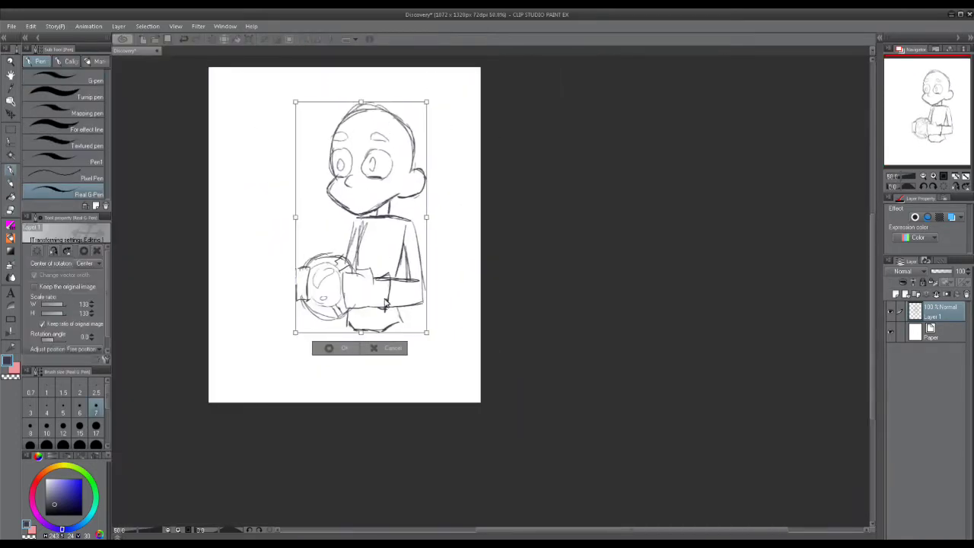
pyautogui.press('Return')
# Sketch both legs below the torso, running down toward the canvas edge.
pyautogui.scroll(4, 356, 319)
pyautogui.moveTo(328, 210); pyautogui.dragTo(363, 316)
pyautogui.moveTo(262, 199); pyautogui.dragTo(296, 371)
pyautogui.moveTo(323, 221); pyautogui.dragTo(331, 371)
# Select the torso and arms area with a rectangular selection and apply a transform to it.
pyautogui.scroll(-3, 352, 178)
pyautogui.click(10, 130)
pyautogui.moveTo(292, 180); pyautogui.dragTo(425, 301)
pyautogui.hotkey('ctrl', 't')
pyautogui.press('Return')
# Select another part of the sketch and reposition it with a free transform.
pyautogui.click(10, 169)
pyautogui.scroll(-2, 320, 228)
pyautogui.click(11, 142)
pyautogui.moveTo(308, 116)
pyautogui.mouseDown()
pyautogui.moveTo(302, 206)
pyautogui.moveTo(266, 190)
pyautogui.mouseUp()
pyautogui.hotkey('ctrl', 't')
pyautogui.moveTo(312, 160)
pyautogui.mouseDown()
pyautogui.moveTo(321, 157)
pyautogui.moveTo(274, 146)
pyautogui.mouseUp()
pyautogui.press('Return')
# Erase and redraw the pupils in both eyes, and touch up the lower part of the figure.
pyautogui.scroll(3, 304, 190)
pyautogui.press('e')
pyautogui.moveTo(327, 132); pyautogui.dragTo(327, 149)
pyautogui.press('p')
pyautogui.scroll(2, 327, 152)
pyautogui.moveTo(330, 103); pyautogui.dragTo(332, 122)
pyautogui.moveTo(390, 103); pyautogui.dragTo(392, 123)
pyautogui.scroll(-4, 350, 305)
pyautogui.moveTo(350, 428); pyautogui.dragTo(372, 443)
# Show the red-haired character reference image and enlarge its viewing area beside the canvas.
pyautogui.click(936, 49)
pyautogui.moveTo(880, 229); pyautogui.dragTo(705, 228)
pyautogui.moveTo(837, 193); pyautogui.dragTo(837, 319)
# Sketch the character's spiky hair around the head, with a pointed fringe and long side tufts.
pyautogui.scroll(4, 831, 178)
pyautogui.scroll(4, 324, 171)
pyautogui.moveTo(313, 159); pyautogui.dragTo(297, 257)
pyautogui.moveTo(301, 265)
pyautogui.mouseDown()
pyautogui.moveTo(392, 177)
pyautogui.moveTo(424, 304)
pyautogui.mouseUp()
pyautogui.moveTo(424, 305); pyautogui.dragTo(464, 241)
pyautogui.moveTo(365, 229); pyautogui.dragTo(394, 247)
pyautogui.moveTo(278, 170); pyautogui.dragTo(186, 266)
pyautogui.moveTo(186, 267); pyautogui.dragTo(258, 294)
pyautogui.moveTo(455, 166)
pyautogui.mouseDown()
pyautogui.moveTo(525, 130)
pyautogui.moveTo(457, 166)
pyautogui.mouseUp()
pyautogui.moveTo(502, 243)
pyautogui.mouseDown()
pyautogui.moveTo(480, 193)
pyautogui.moveTo(594, 338)
pyautogui.mouseUp()
# Erase the skull lines under the hair and sketch a bandage across the nose.
pyautogui.press('e')
pyautogui.moveTo(327, 153); pyautogui.dragTo(487, 244)
pyautogui.press('p')
pyautogui.scroll(2, 335, 244)
pyautogui.moveTo(300, 237); pyautogui.dragTo(328, 230)
pyautogui.scroll(-4, 327, 229)
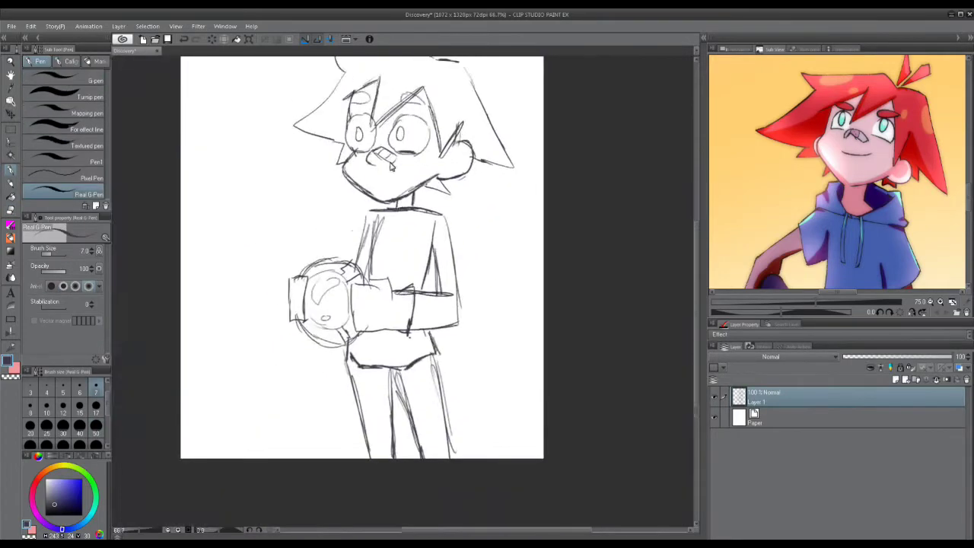
# Erase the oval pupils and redraw them as small round ones in both eyes.
pyautogui.scroll(5, 380, 159)
pyautogui.press('e')
pyautogui.moveTo(438, 126); pyautogui.dragTo(437, 152)
pyautogui.press('p')
pyautogui.scroll(-2, 380, 228)
pyautogui.moveTo(362, 304); pyautogui.dragTo(357, 202)
# Undo the last stray stroke and doodle a small squinting expression beside the face.
pyautogui.moveTo(371, 260)
pyautogui.mouseDown()
pyautogui.moveTo(348, 227)
pyautogui.moveTo(370, 290)
pyautogui.mouseUp()
pyautogui.hotkey('ctrl', 'z')
pyautogui.moveTo(184, 261); pyautogui.dragTo(188, 279)
pyautogui.moveTo(237, 283); pyautogui.dragTo(211, 288)
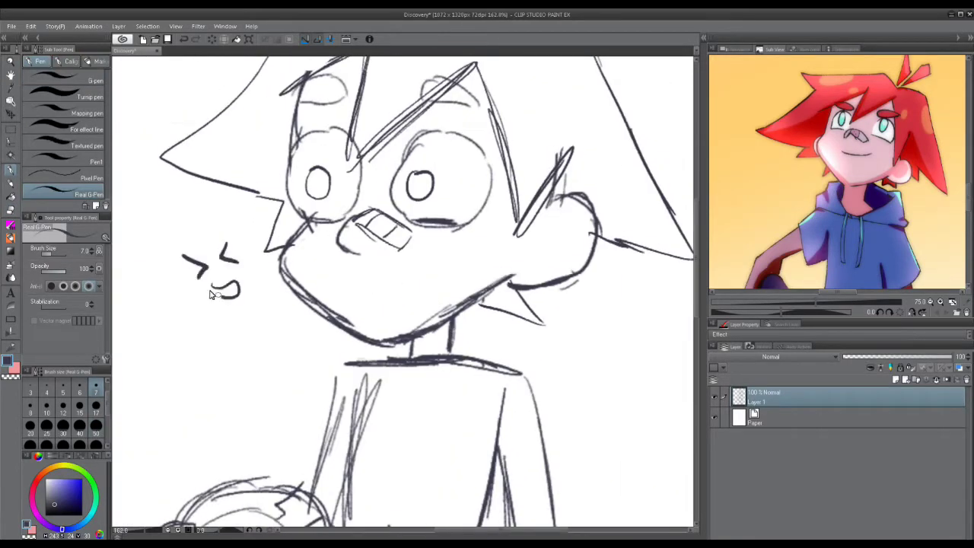
# Narrow the reference area and sketch the hoodie's hood, neckline and short sleeve over the shoulders.
pyautogui.scroll(-3, 365, 305)
pyautogui.moveTo(704, 289); pyautogui.dragTo(763, 290)
pyautogui.scroll(1, 474, 383)
pyautogui.moveTo(475, 124); pyautogui.dragTo(488, 189)
pyautogui.scroll(-1, 390, 177)
pyautogui.press('e')
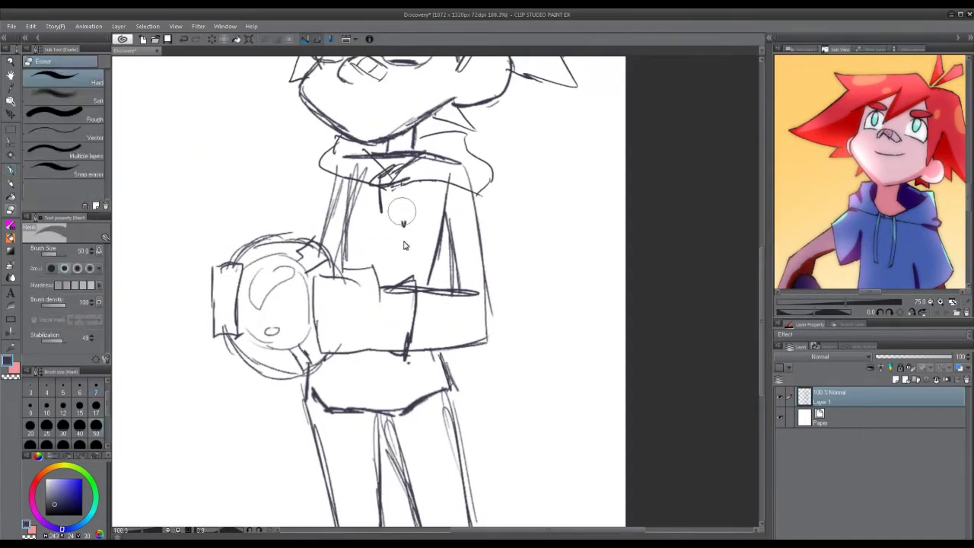
pyautogui.press('p')
pyautogui.moveTo(469, 145); pyautogui.dragTo(499, 218)
# Redraw the hoodie's hem and sketch fingers on both hands gripping the round object, following the reference.
pyautogui.scroll(-4, 315, 202)
pyautogui.moveTo(875, 205); pyautogui.dragTo(876, 164)
pyautogui.moveTo(310, 278); pyautogui.dragTo(423, 305)
pyautogui.scroll(-3, 382, 296)
pyautogui.scroll(3, 382, 295)
pyautogui.moveTo(307, 256); pyautogui.dragTo(309, 305)
pyautogui.moveTo(252, 250); pyautogui.dragTo(251, 293)
# Refine the hoodie's sleeve and torso side, erasing the stray construction lines.
pyautogui.scroll(3, 302, 296)
pyautogui.moveTo(324, 160); pyautogui.dragTo(295, 348)
pyautogui.press('e')
pyautogui.moveTo(289, 178); pyautogui.dragTo(269, 160)
pyautogui.press('p')
pyautogui.scroll(-5, 304, 228)
pyautogui.moveTo(350, 403)
pyautogui.mouseDown()
pyautogui.moveTo(348, 277)
pyautogui.moveTo(347, 311)
pyautogui.mouseUp()
# Clean up leftover lines and sketch the first vertical wall contours around the figure.
pyautogui.press('e')
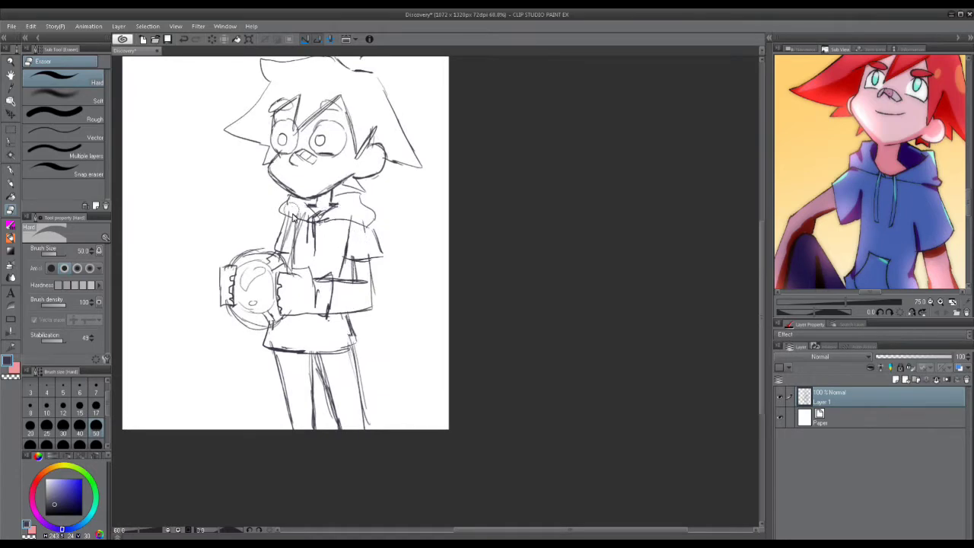
pyautogui.scroll(-2, 305, 229)
pyautogui.press('p')
pyautogui.moveTo(204, 163); pyautogui.dragTo(200, 220)
pyautogui.moveTo(249, 233); pyautogui.dragTo(227, 286)
pyautogui.moveTo(389, 164); pyautogui.dragTo(392, 216)
pyautogui.moveTo(367, 383); pyautogui.dragTo(379, 396)
# Enlarge the sketch with a free transform and move it slightly lower on the canvas.
pyautogui.hotkey('ctrl', 't')
pyautogui.moveTo(407, 126); pyautogui.dragTo(425, 101)
pyautogui.moveTo(320, 266); pyautogui.dragTo(314, 293)
pyautogui.press('Return')
pyautogui.moveTo(314, 294); pyautogui.dragTo(318, 300)
# Sketch the cave background around the figure with wall cracks, leaning digging tools and rocks.
pyautogui.moveTo(214, 133); pyautogui.dragTo(221, 167)
pyautogui.moveTo(211, 310); pyautogui.dragTo(239, 415)
pyautogui.moveTo(406, 384); pyautogui.dragTo(415, 406)
pyautogui.moveTo(395, 439); pyautogui.dragTo(394, 466)
pyautogui.moveTo(414, 161); pyautogui.dragTo(421, 203)
pyautogui.moveTo(183, 152)
pyautogui.mouseDown()
pyautogui.moveTo(181, 130)
pyautogui.moveTo(181, 182)
pyautogui.mouseUp()
pyautogui.moveTo(425, 284); pyautogui.dragTo(426, 363)
pyautogui.moveTo(479, 231); pyautogui.dragTo(520, 244)
pyautogui.scroll(5, 371, 293)
pyautogui.scroll(-1, 340, 270)
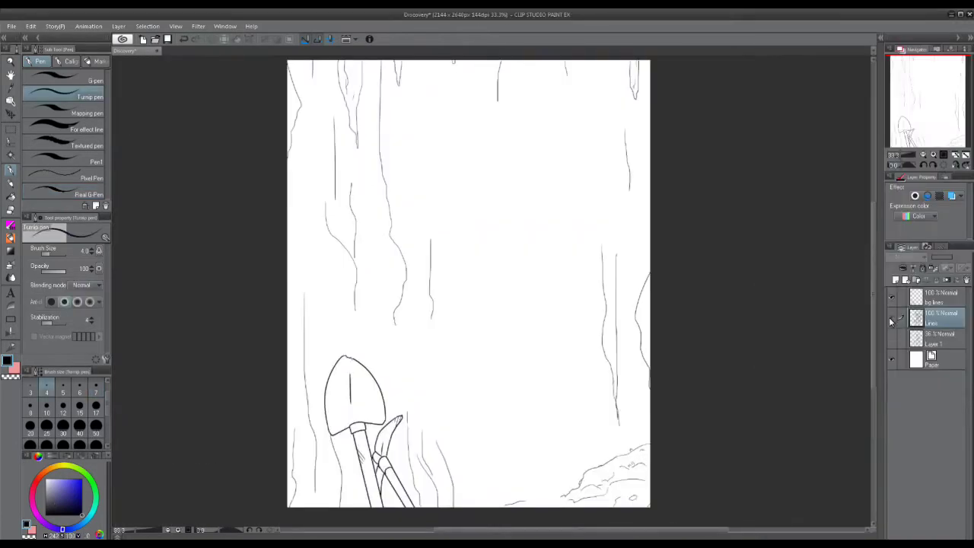
# Show the Lines layer and add a new layer directly above Layer 1 for the flat colors.
pyautogui.click(892, 320)
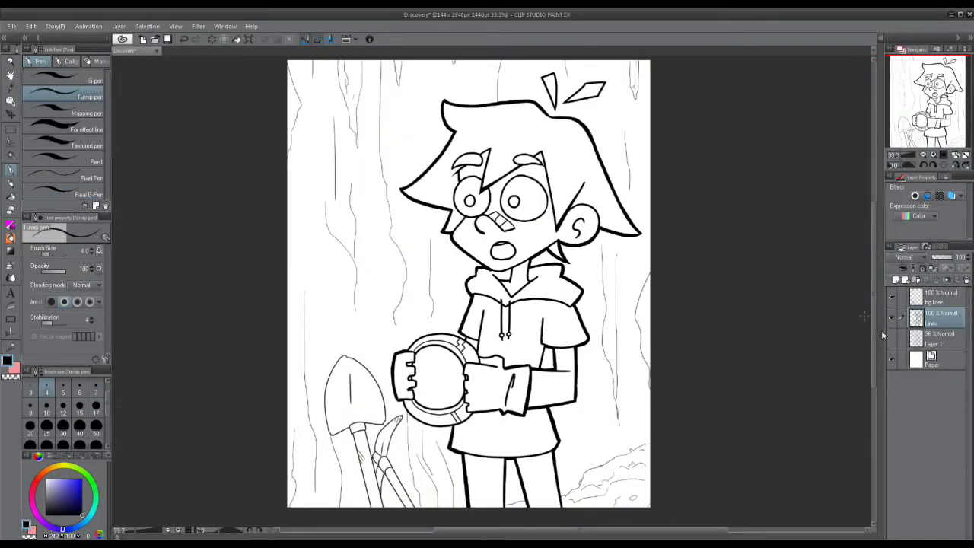
pyautogui.click(948, 341)
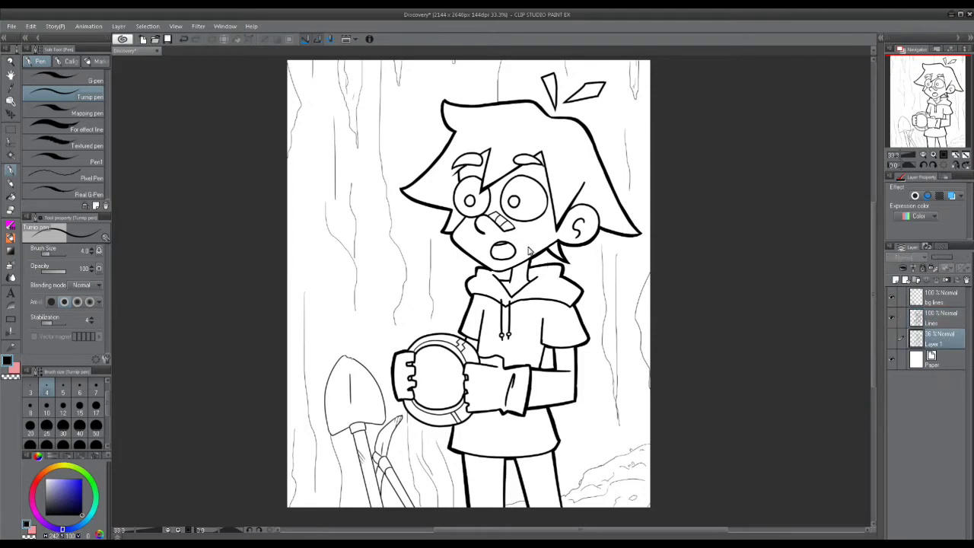
pyautogui.click(896, 280)
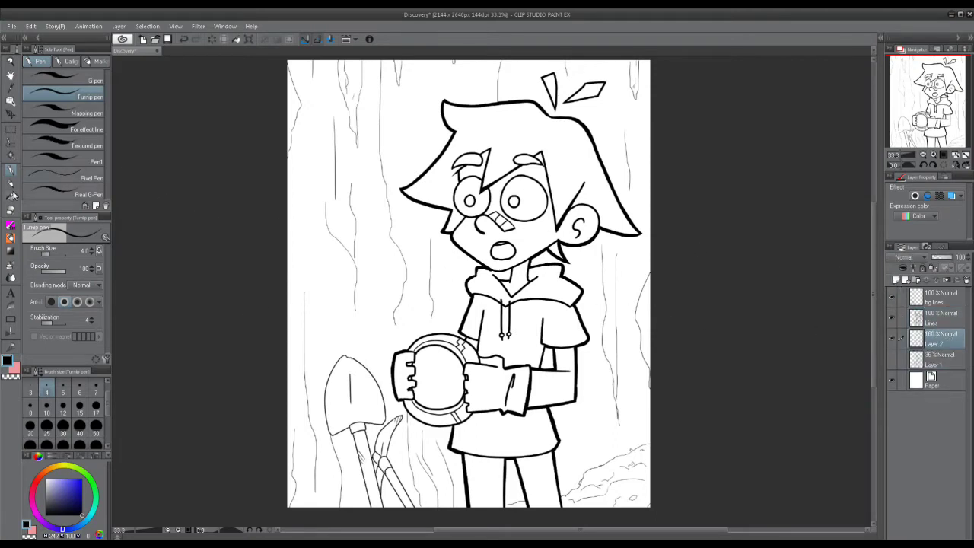
# Fill the face, neck and ear with a light skin tone, using the fill that refers to other layers.
pyautogui.press('g')
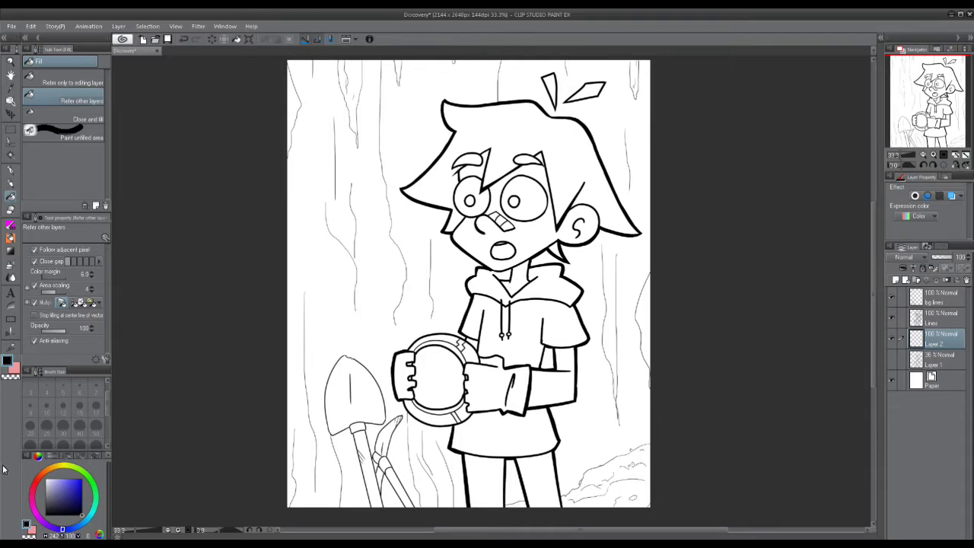
pyautogui.click(68, 456)
pyautogui.click(97, 494)
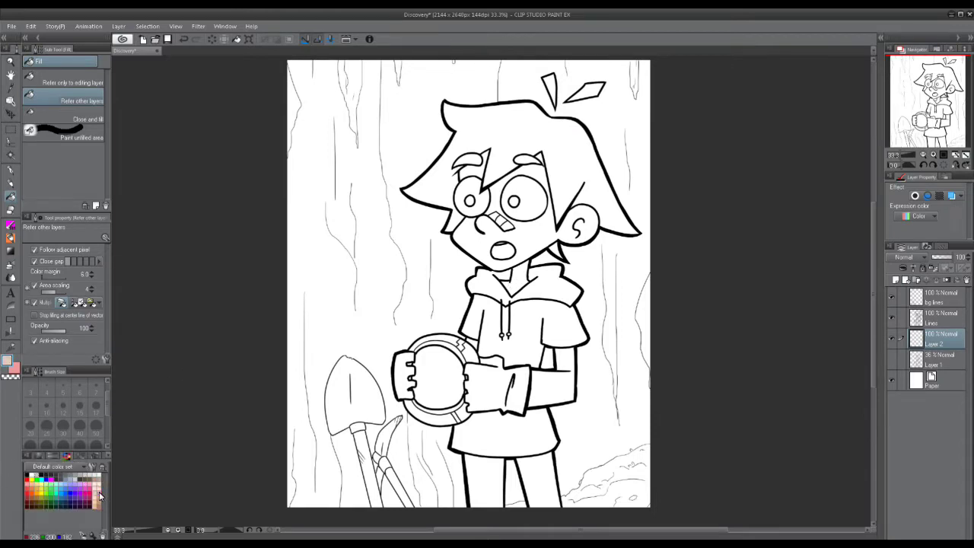
pyautogui.click(520, 286)
pyautogui.click(586, 222)
pyautogui.scroll(2, 481, 192)
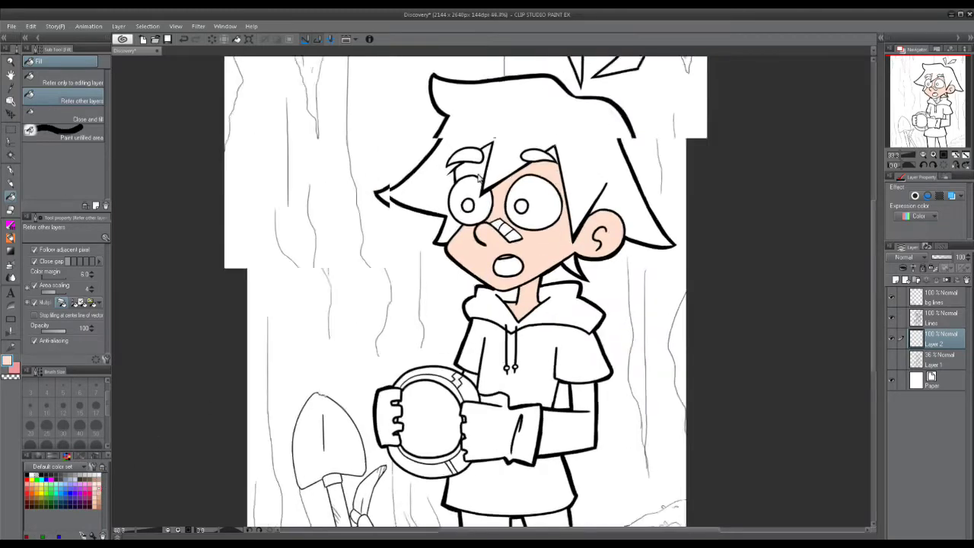
pyautogui.scroll(-1, 465, 299)
pyautogui.scroll(-3, 465, 299)
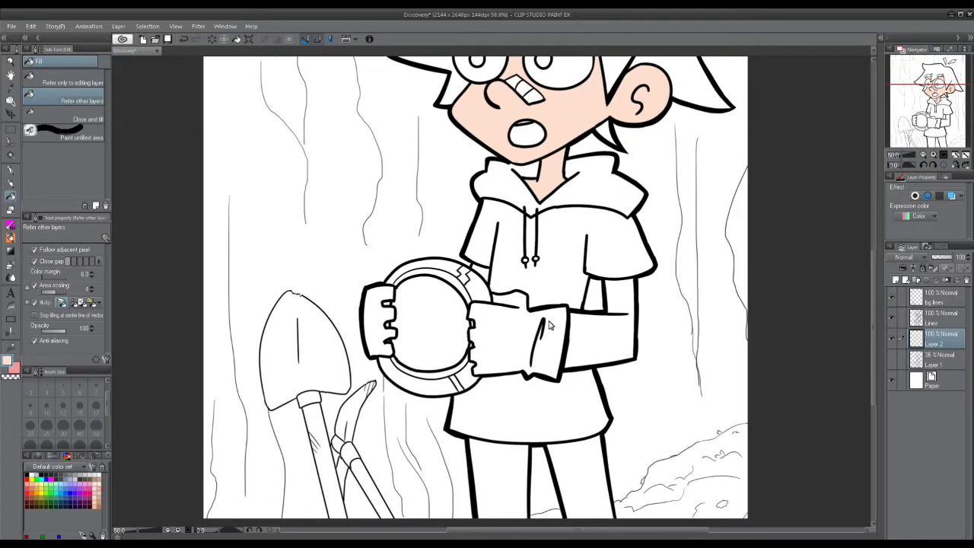
# Try a skin-tone fill on the far arm, check it with the Lines layer hidden, and undo it.
pyautogui.click(480, 273)
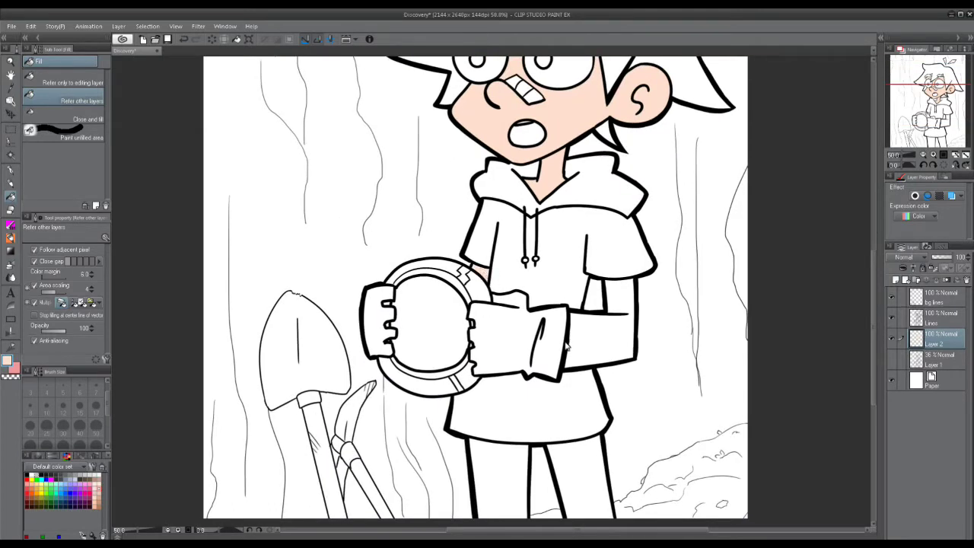
pyautogui.click(894, 341)
pyautogui.click(895, 319)
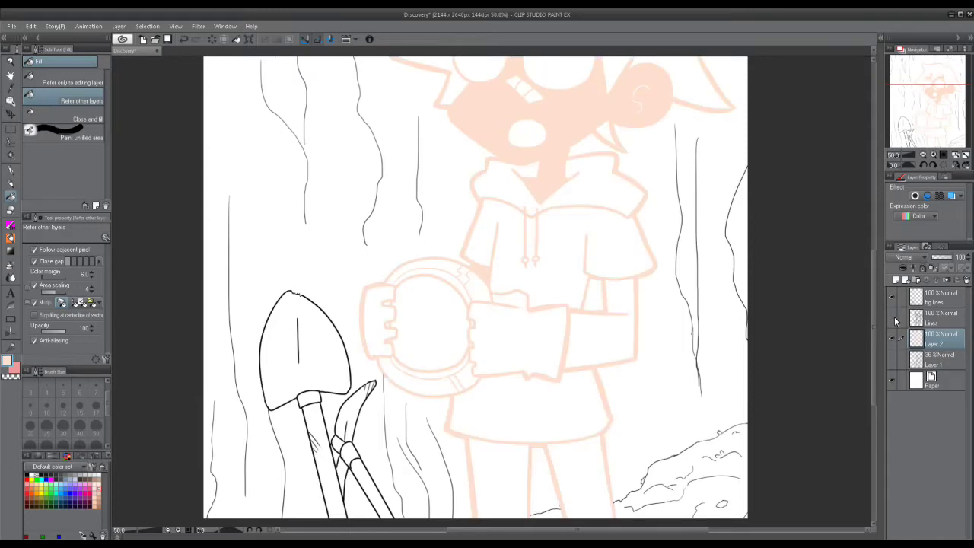
pyautogui.hotkey('ctrl', 'z')
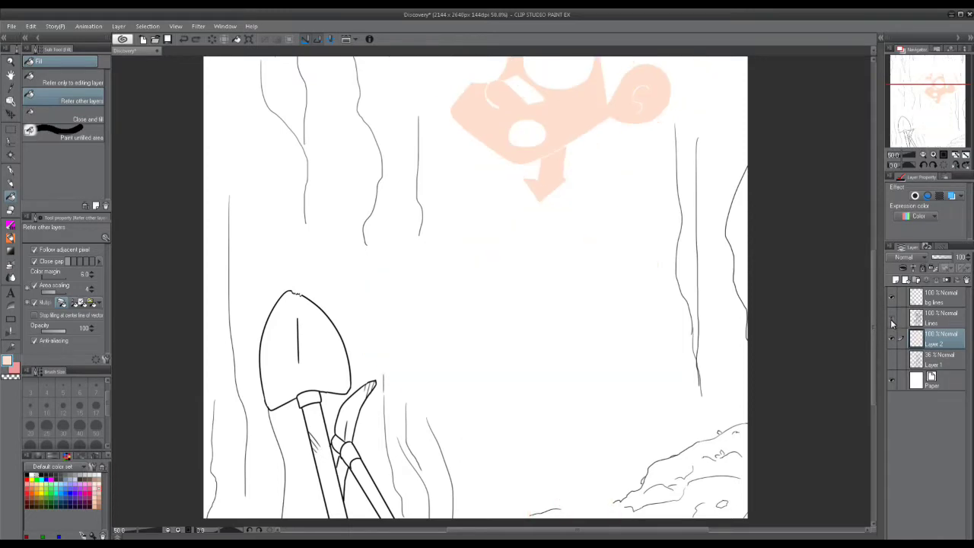
pyautogui.click(891, 319)
# Fill the bare skin areas of both arms with the light skin tone.
pyautogui.click(586, 338)
pyautogui.moveTo(556, 210); pyautogui.dragTo(467, 372)
pyautogui.moveTo(323, 256); pyautogui.dragTo(311, 290)
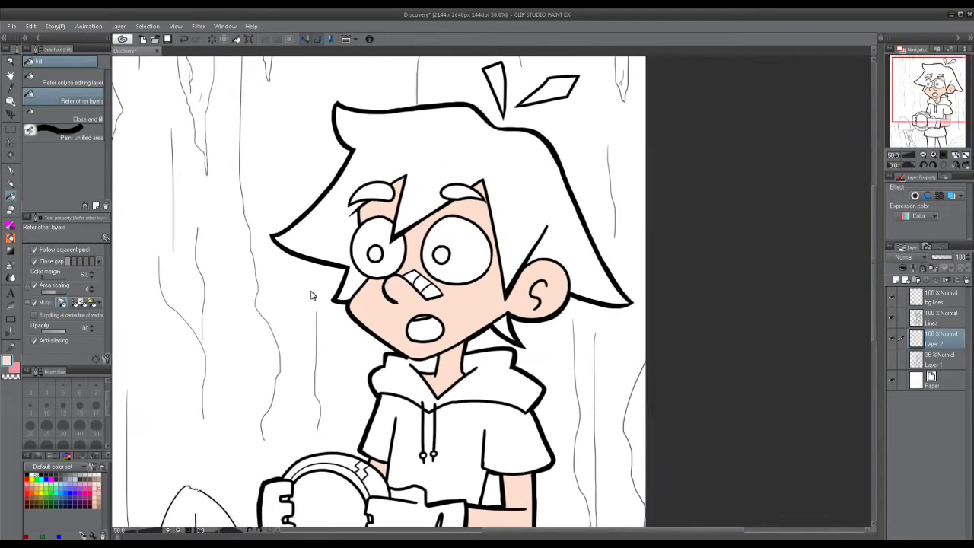
# Change the Paper layer's color to a pale grey-blue.
pyautogui.click(918, 378)
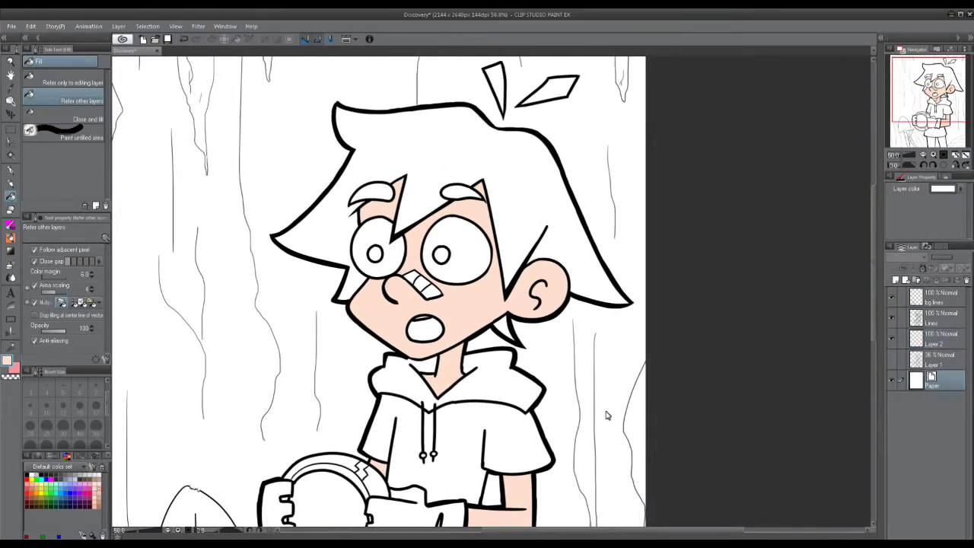
pyautogui.click(42, 456)
pyautogui.click(72, 528)
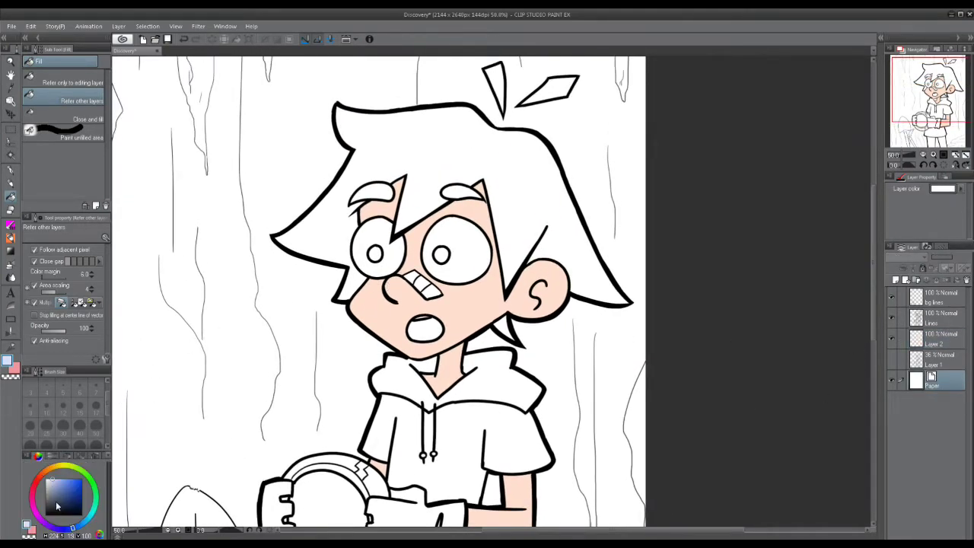
pyautogui.click(947, 189)
pyautogui.moveTo(694, 263); pyautogui.dragTo(764, 213)
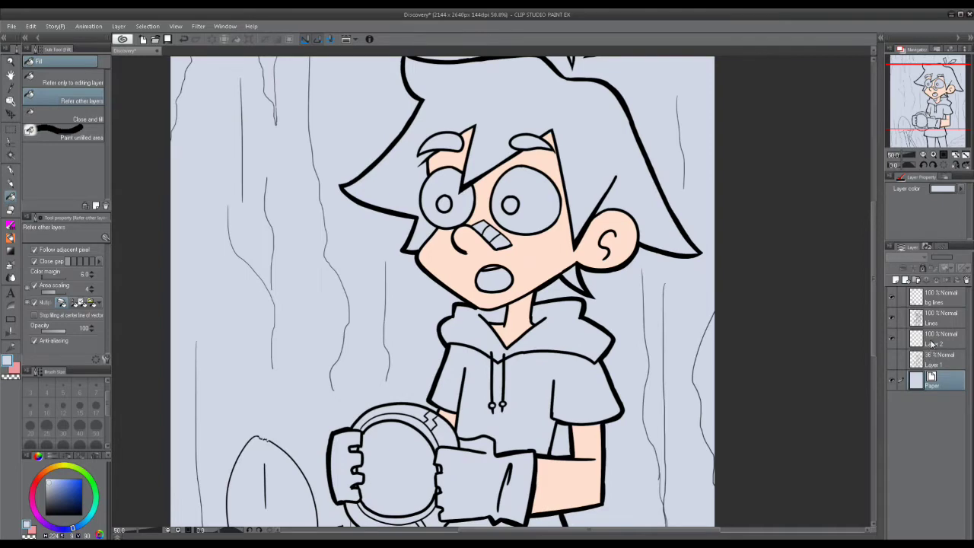
# Fill the whites of both eyes with white on Layer 2.
pyautogui.click(930, 339)
pyautogui.moveTo(388, 175); pyautogui.dragTo(294, 251)
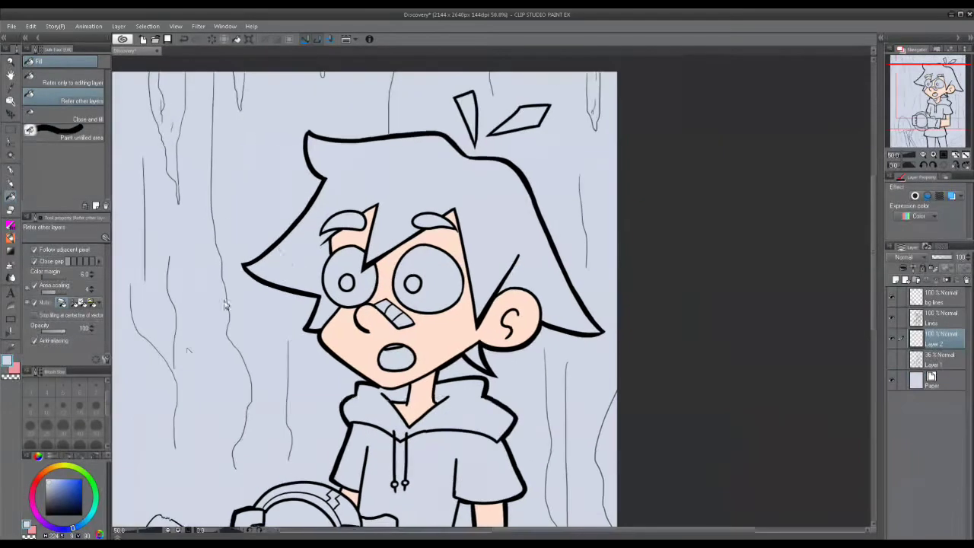
pyautogui.click(47, 481)
pyautogui.moveTo(531, 337); pyautogui.dragTo(544, 328)
pyautogui.scroll(2, 417, 324)
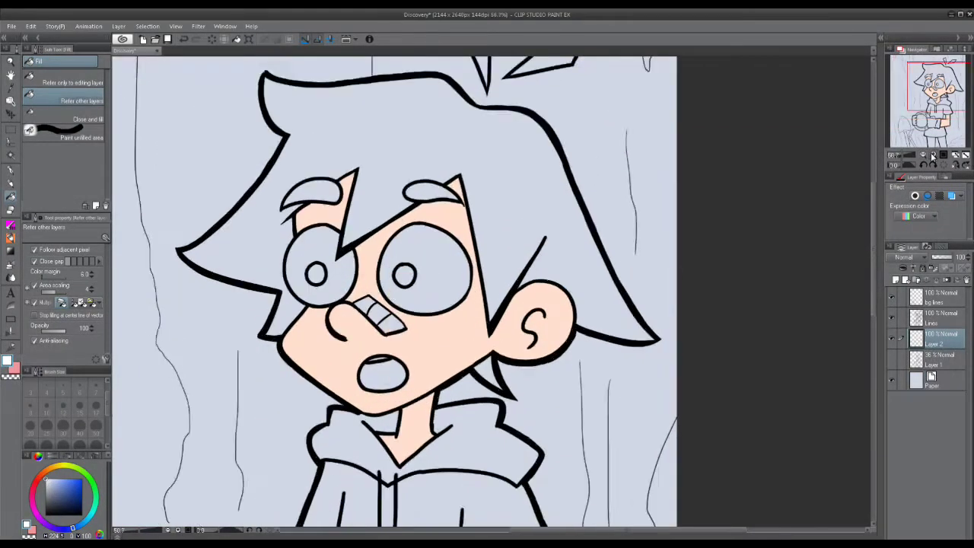
pyautogui.click(418, 253)
pyautogui.click(344, 215)
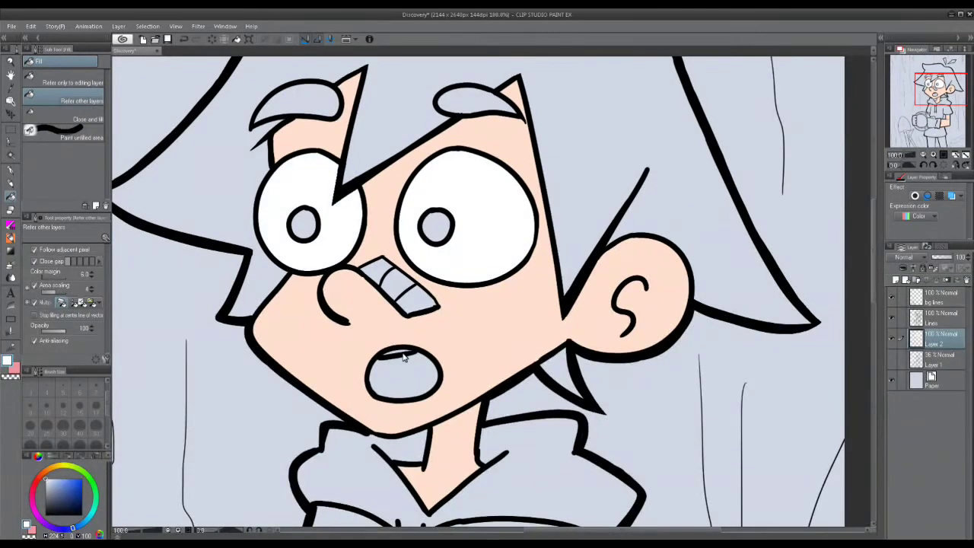
# Fill the teeth and the nose bandage with white.
pyautogui.scroll(2, 569, 246)
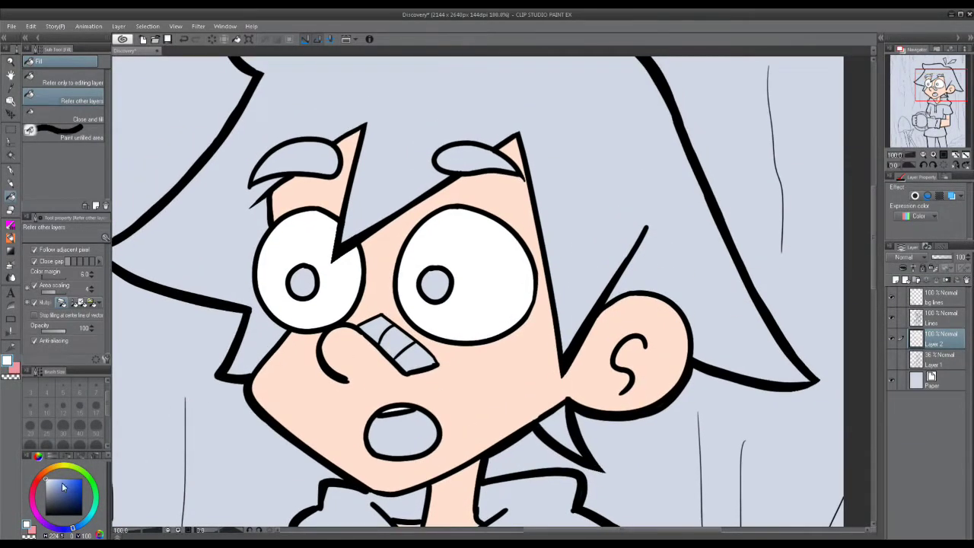
pyautogui.click(389, 337)
pyautogui.scroll(3, 347, 308)
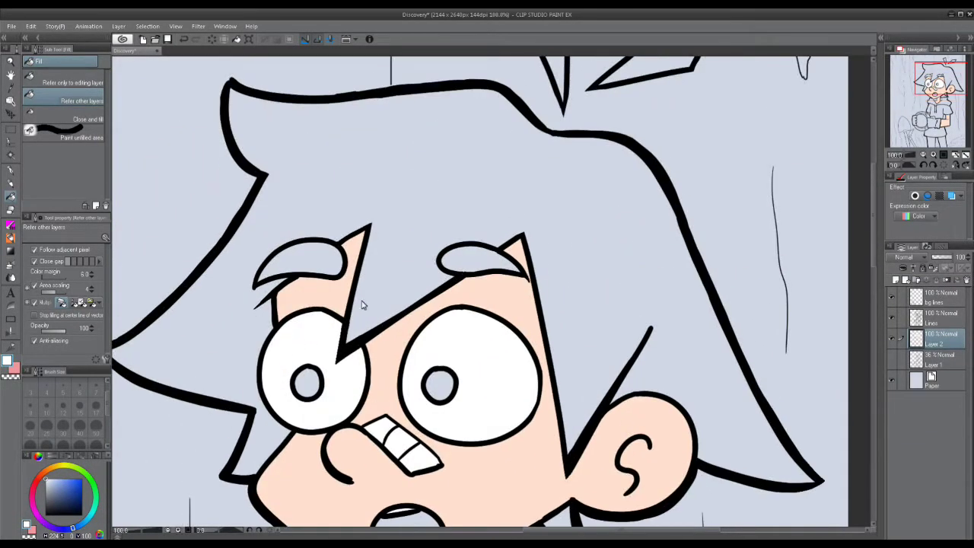
# Fill the hair, eyebrows and surprise marks above the head with bright orange-red on Layer 2.
pyautogui.scroll(3, 353, 405)
pyautogui.scroll(-2, 354, 406)
pyautogui.click(35, 485)
pyautogui.click(76, 483)
pyautogui.click(472, 213)
pyautogui.moveTo(487, 228); pyautogui.dragTo(445, 300)
pyautogui.click(612, 162)
pyautogui.moveTo(426, 449); pyautogui.dragTo(453, 95)
pyautogui.click(550, 282)
# Fill the inside of the mouth with muted red and both irises with dark green.
pyautogui.click(64, 489)
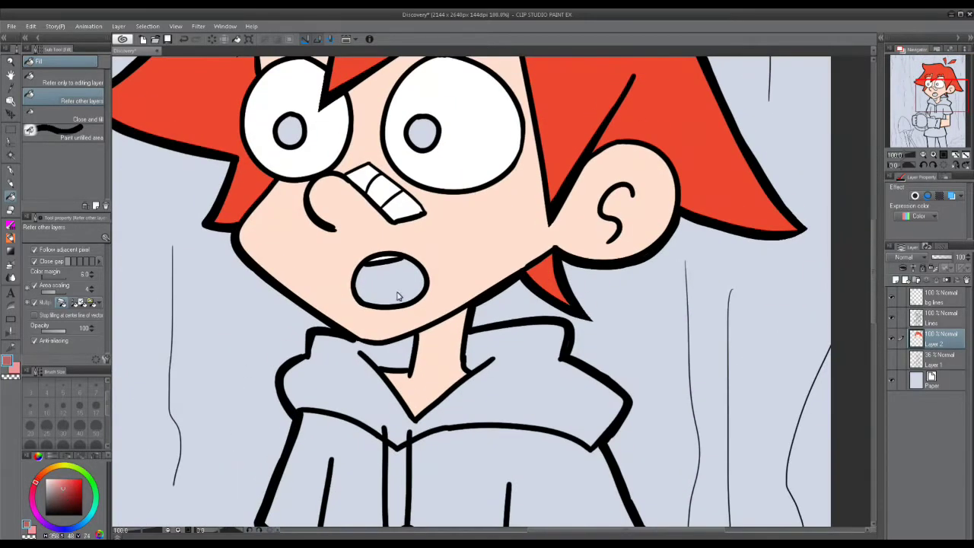
pyautogui.click(390, 286)
pyautogui.click(96, 498)
pyautogui.click(280, 230)
pyautogui.click(414, 233)
pyautogui.click(72, 493)
pyautogui.scroll(-3, 405, 351)
pyautogui.click(324, 228)
pyautogui.click(421, 229)
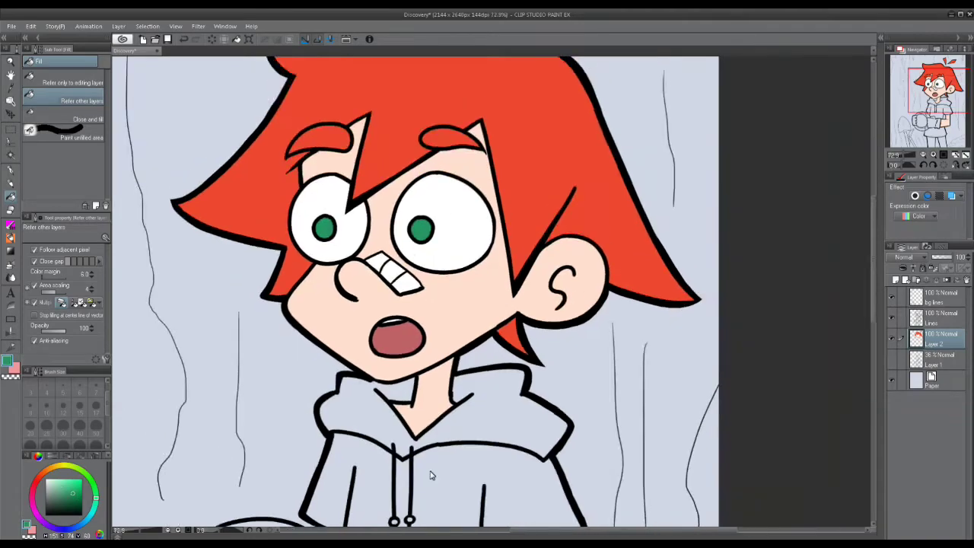
# Fill the center of the round object with bright green and both gloves with reddish brown.
pyautogui.scroll(-3, 411, 258)
pyautogui.click(95, 488)
pyautogui.click(79, 486)
pyautogui.click(310, 369)
pyautogui.click(41, 474)
pyautogui.click(63, 494)
pyautogui.click(261, 373)
pyautogui.click(394, 384)
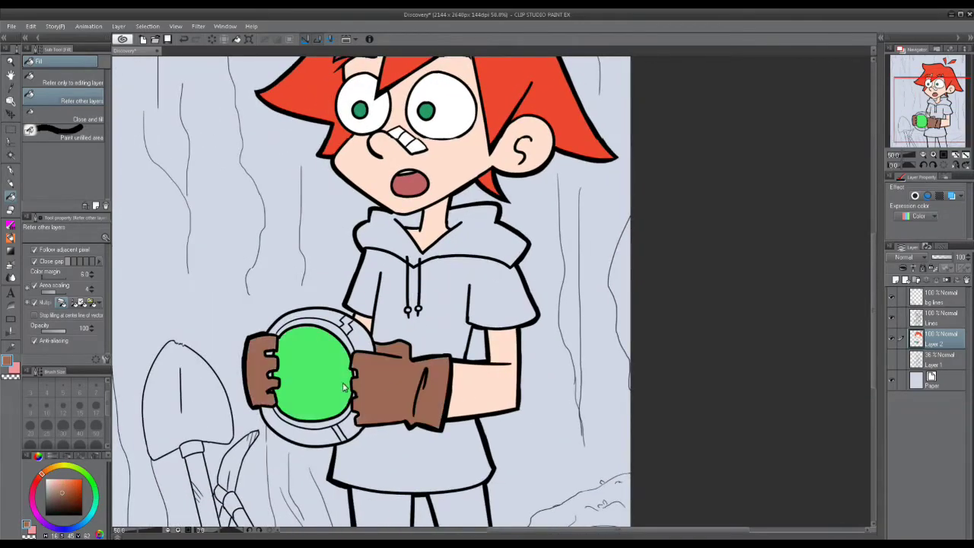
# Fill the hoodie's body, hood and sleeves with medium blue.
pyautogui.moveTo(299, 343); pyautogui.dragTo(221, 336)
pyautogui.click(71, 528)
pyautogui.click(70, 484)
pyautogui.click(342, 297)
pyautogui.click(386, 240)
pyautogui.click(331, 444)
pyautogui.moveTo(331, 443); pyautogui.dragTo(338, 281)
# Fill both trouser legs with dark navy blue.
pyautogui.click(937, 48)
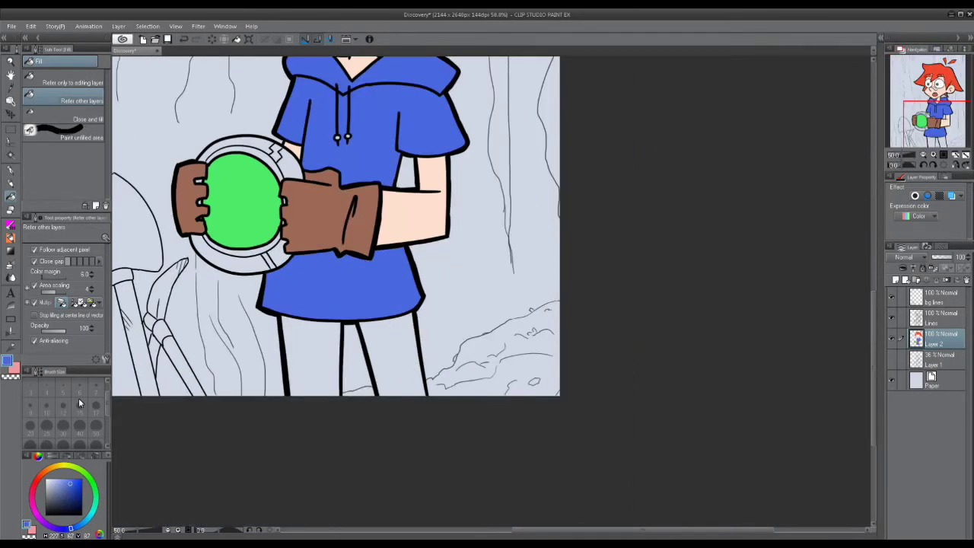
pyautogui.click(65, 499)
pyautogui.click(313, 358)
pyautogui.click(391, 358)
# Fill the outer ring of the round object with golden tan.
pyautogui.moveTo(457, 270); pyautogui.dragTo(402, 411)
pyautogui.scroll(3, 355, 305)
pyautogui.moveTo(355, 304); pyautogui.dragTo(363, 488)
pyautogui.keyDown('alt'); pyautogui.click(298, 246); pyautogui.keyUp('alt')
pyautogui.scroll(-3, 388, 319)
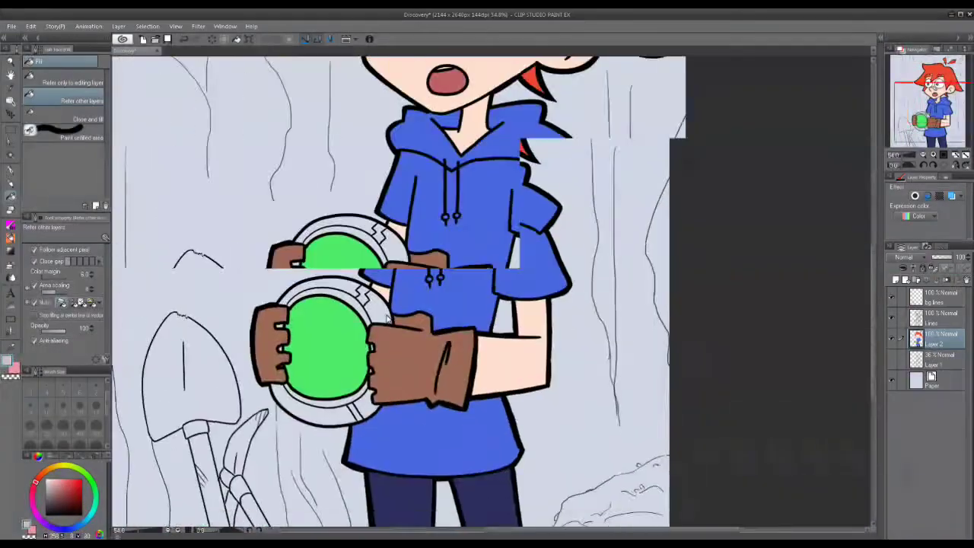
pyautogui.scroll(2, 389, 319)
pyautogui.click(53, 466)
pyautogui.click(64, 482)
pyautogui.click(354, 158)
# Fill the round object's inner ring and the small gaps between the glove fingers with very dark brown on Layer 2.
pyautogui.scroll(3, 366, 229)
pyautogui.press('p')
pyautogui.click(935, 318)
pyautogui.click(81, 514)
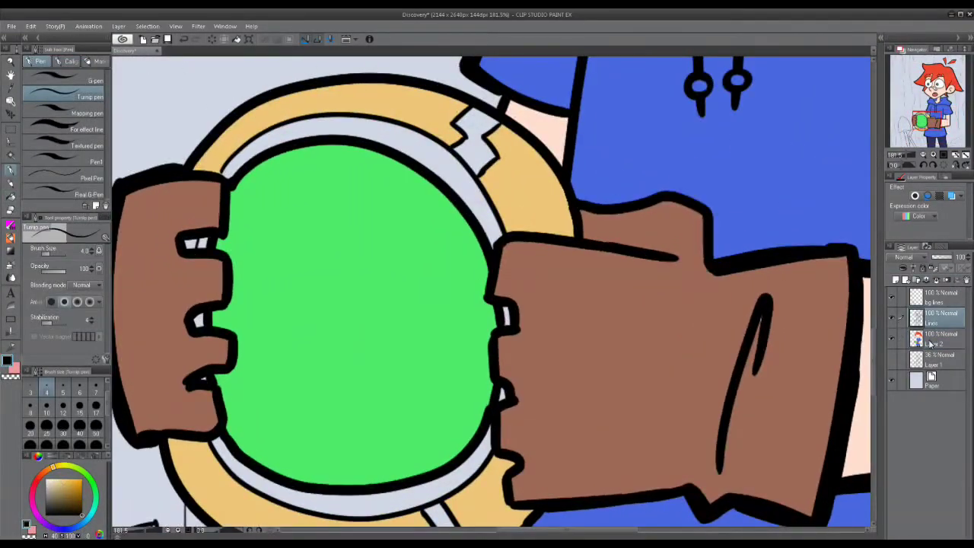
pyautogui.click(929, 344)
pyautogui.press('g')
pyautogui.scroll(-2, 280, 463)
pyautogui.click(327, 431)
pyautogui.click(336, 155)
pyautogui.hotkey('ctrl', 'z')
pyautogui.hotkey('ctrl', 'z')
pyautogui.click(82, 509)
pyautogui.click(327, 431)
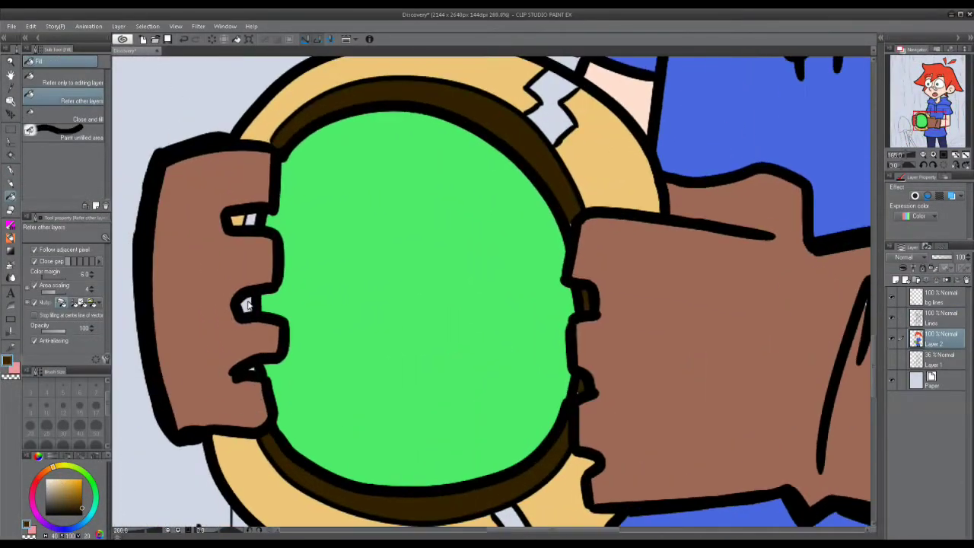
pyautogui.click(248, 304)
# Fill the zigzag crack and the narrow band across the object's outer ring with vivid green.
pyautogui.press('p')
pyautogui.scroll(-1, 431, 223)
pyautogui.press('g')
pyautogui.click(86, 475)
pyautogui.click(435, 178)
pyautogui.click(402, 490)
pyautogui.scroll(-4, 519, 256)
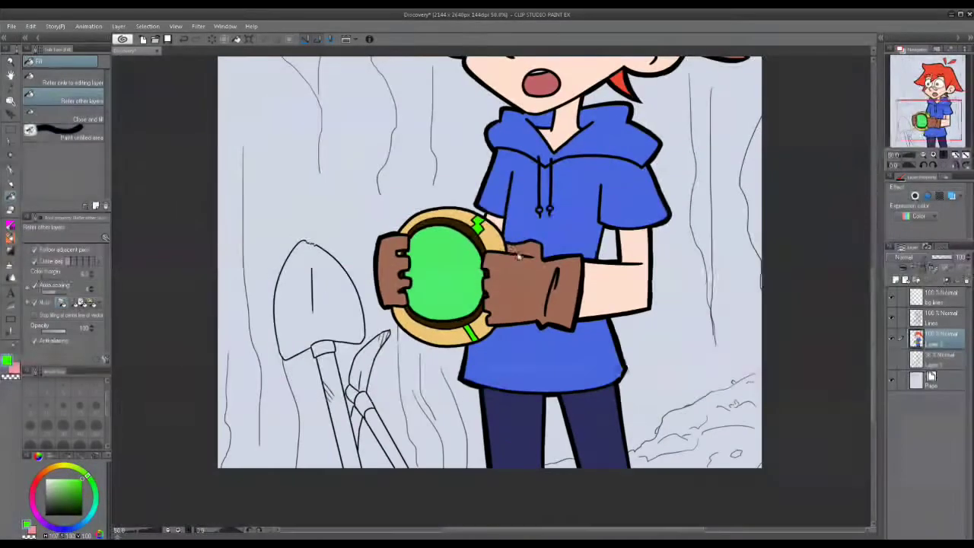
# Create a new layer directly above Layer 1 for the background colors.
pyautogui.scroll(-3, 516, 256)
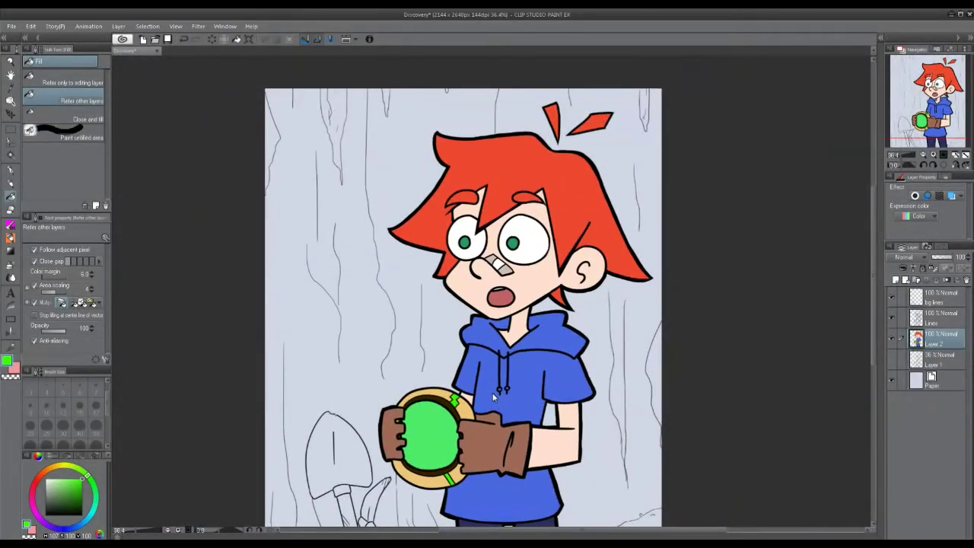
pyautogui.moveTo(657, 266); pyautogui.dragTo(673, 225)
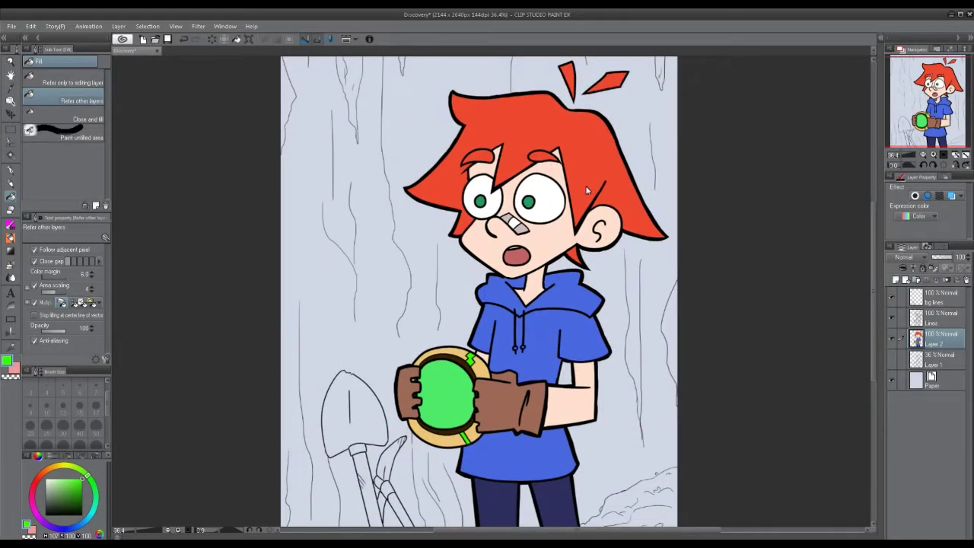
pyautogui.click(916, 364)
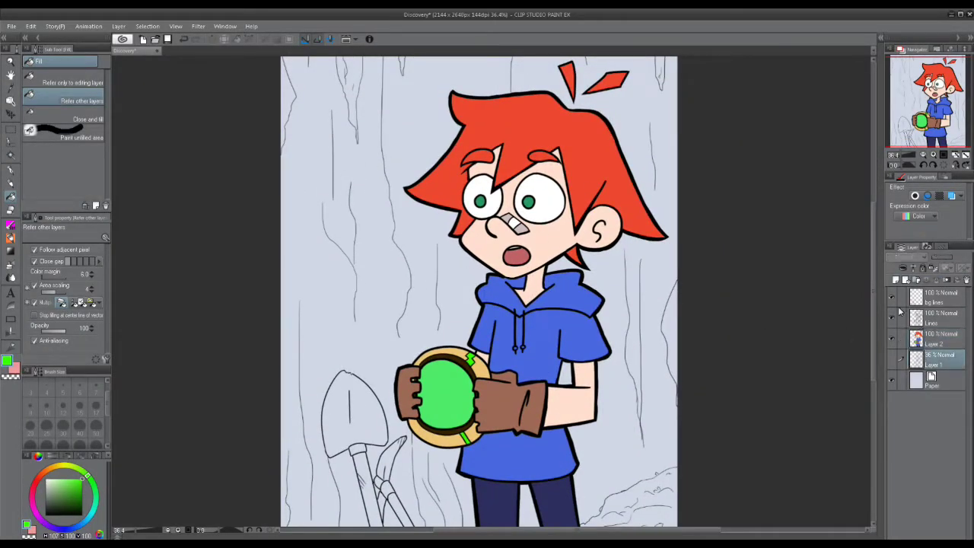
pyautogui.click(895, 281)
# Cover the whole canvas on Layer 3 with a filled muted brown rectangle as the cave wall.
pyautogui.moveTo(484, 295); pyautogui.dragTo(458, 350)
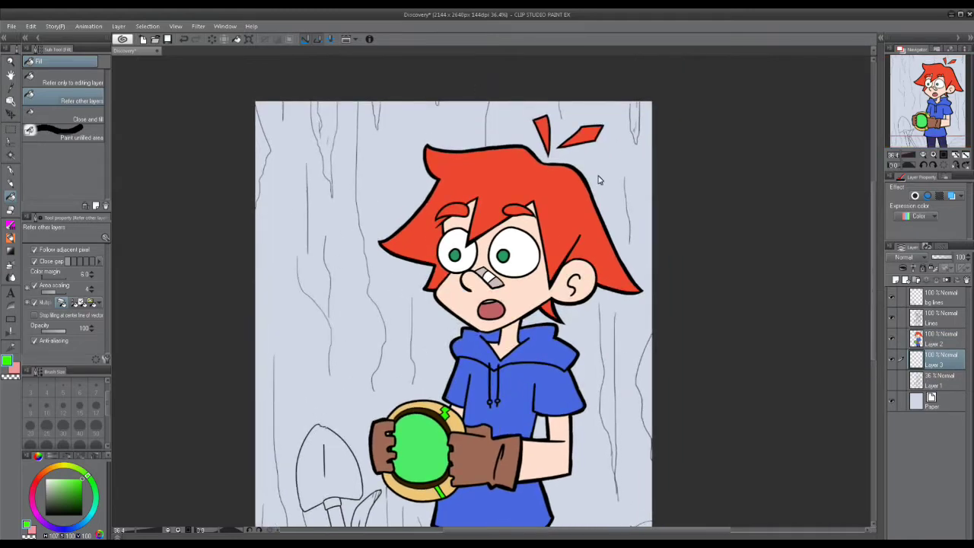
pyautogui.click(924, 155)
pyautogui.moveTo(390, 321); pyautogui.dragTo(350, 236)
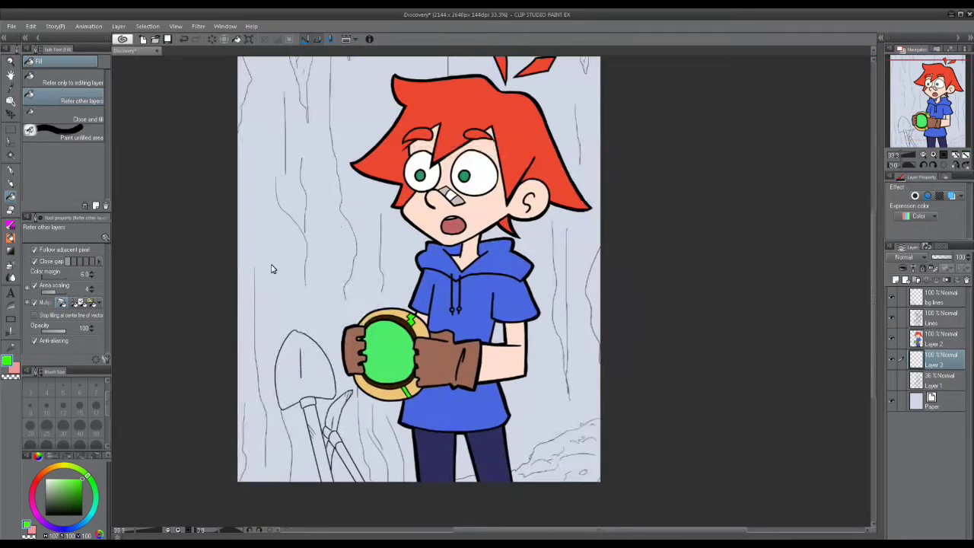
pyautogui.moveTo(204, 216); pyautogui.dragTo(193, 272)
pyautogui.click(9, 319)
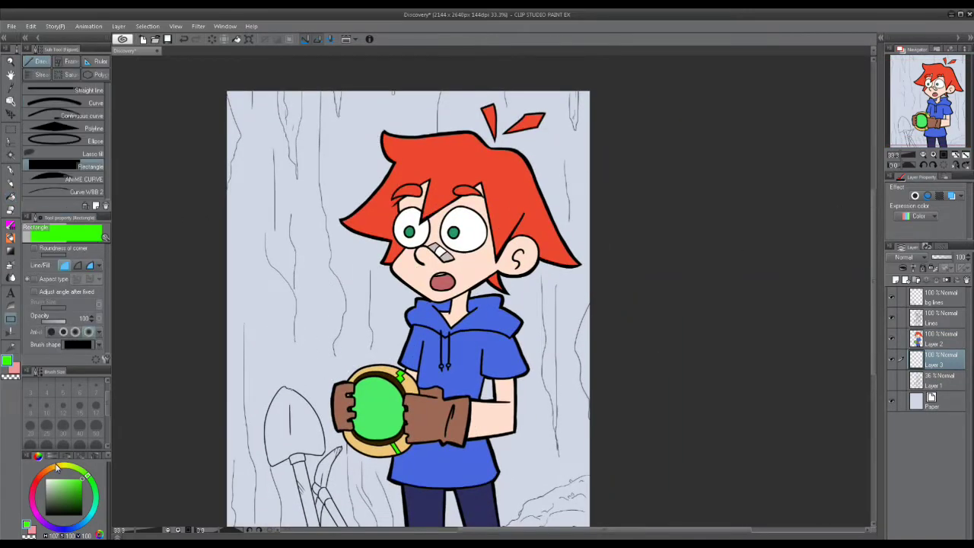
pyautogui.click(45, 472)
pyautogui.click(64, 487)
pyautogui.click(59, 497)
pyautogui.scroll(-1, 424, 290)
pyautogui.moveTo(239, 87); pyautogui.dragTo(582, 505)
# Fill the shovel blade, its collar and the pickaxe head with slate grey.
pyautogui.scroll(6, 380, 472)
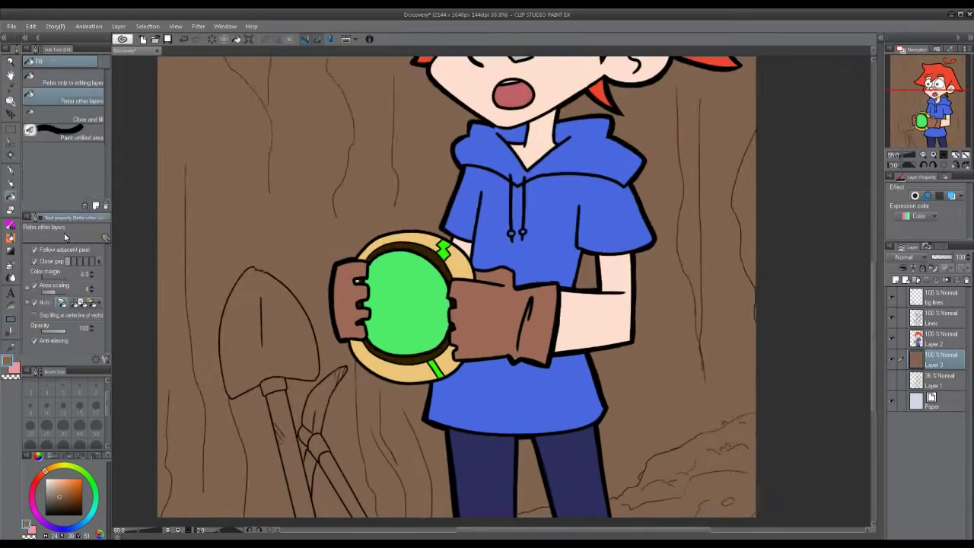
pyautogui.scroll(3, 424, 289)
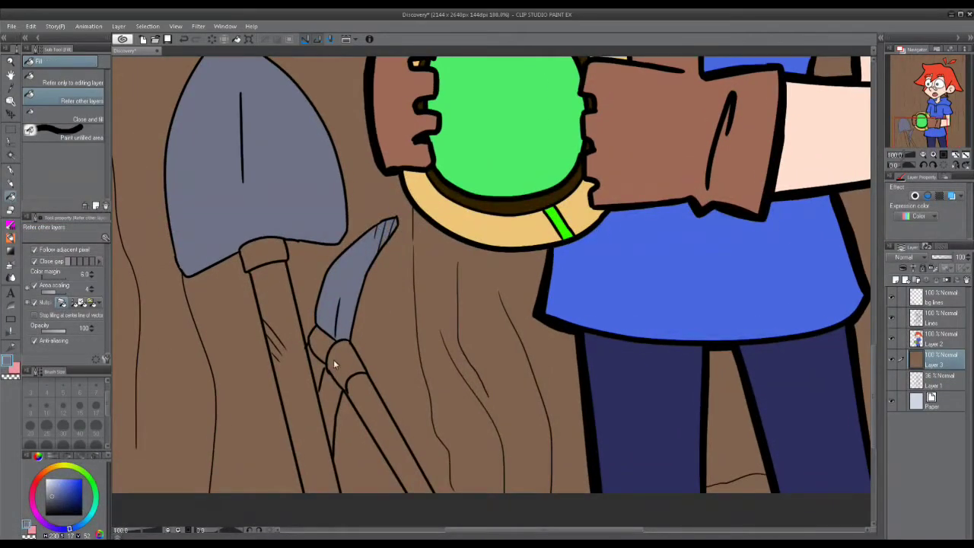
pyautogui.click(331, 401)
pyautogui.click(262, 254)
# Fill the shovel handle with dark reddish brown and the pickaxe handle with brown.
pyautogui.click(294, 329)
pyautogui.click(59, 499)
pyautogui.click(371, 430)
pyautogui.scroll(-2, 371, 431)
pyautogui.scroll(1, 471, 345)
# Fill the rock pile beside the character's legs with dark reddish brown.
pyautogui.click(64, 503)
pyautogui.moveTo(762, 319); pyautogui.dragTo(518, 270)
pyautogui.click(518, 270)
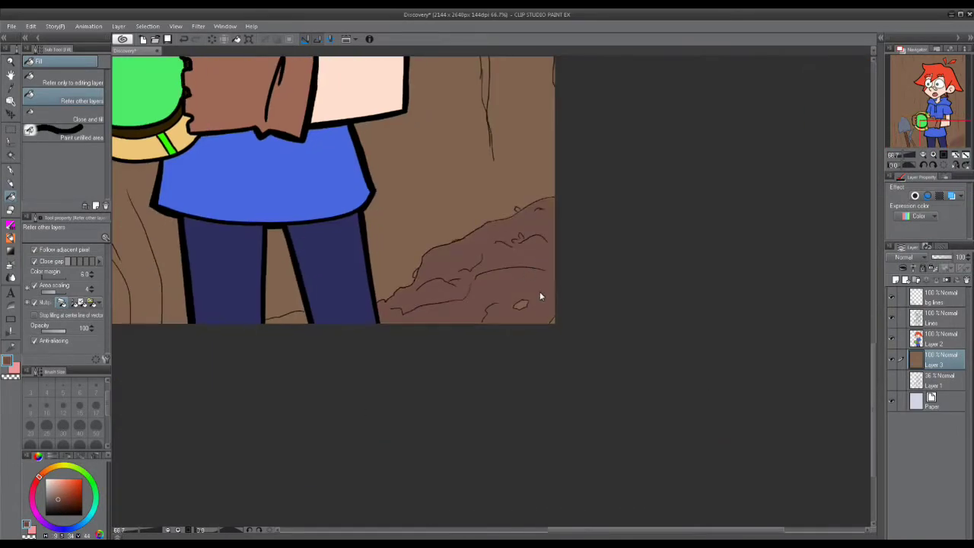
# Paint over the unfilled spots along the rock pile's upper outline with the Turnip pen at size 17.
pyautogui.scroll(5, 450, 259)
pyautogui.press('p')
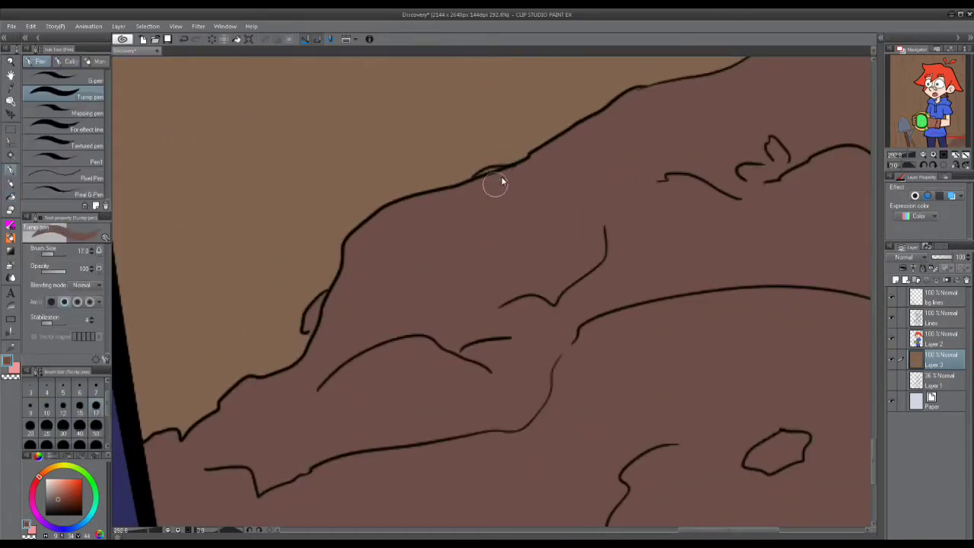
pyautogui.moveTo(750, 61); pyautogui.dragTo(426, 202)
pyautogui.scroll(-2, 426, 202)
# Fill the stalactites and the rock edge along the cave's ceiling with the rock pile's dark reddish brown.
pyautogui.press('g')
pyautogui.scroll(-3, 497, 445)
pyautogui.moveTo(497, 445); pyautogui.dragTo(459, 526)
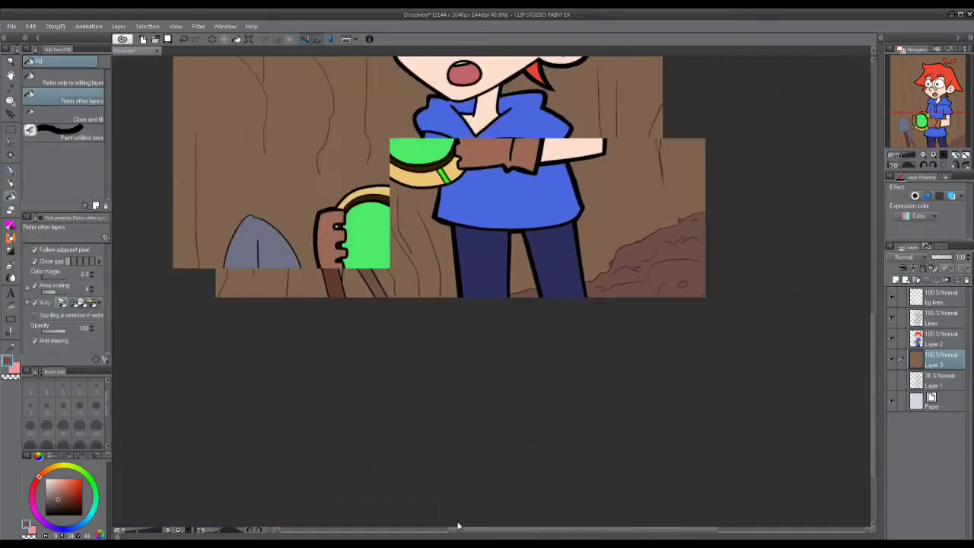
pyautogui.scroll(1, 306, 289)
pyautogui.click(266, 329)
pyautogui.click(354, 298)
pyautogui.moveTo(776, 333)
pyautogui.mouseDown()
pyautogui.moveTo(731, 226)
pyautogui.moveTo(576, 213)
pyautogui.mouseUp()
pyautogui.click(11, 170)
pyautogui.scroll(1, 570, 161)
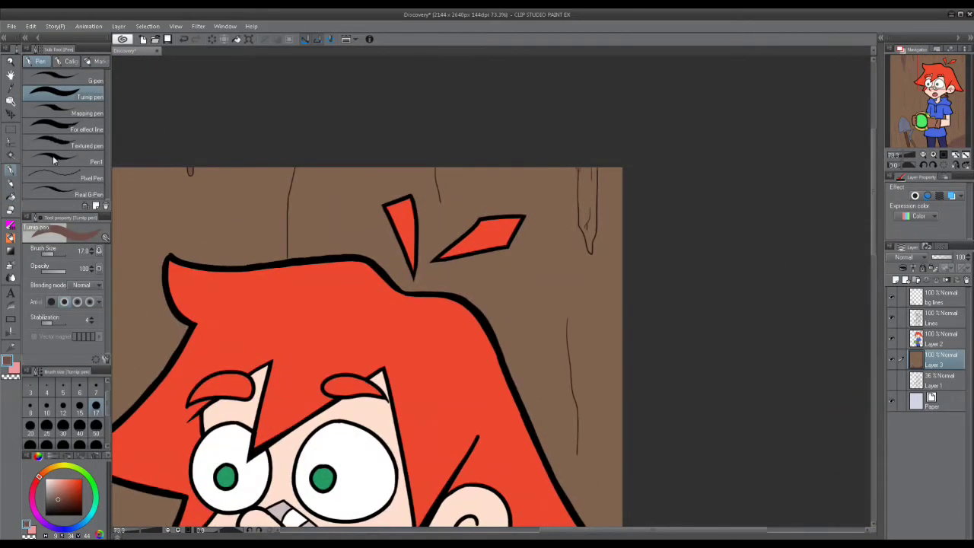
pyautogui.press('g')
pyautogui.scroll(-4, 356, 278)
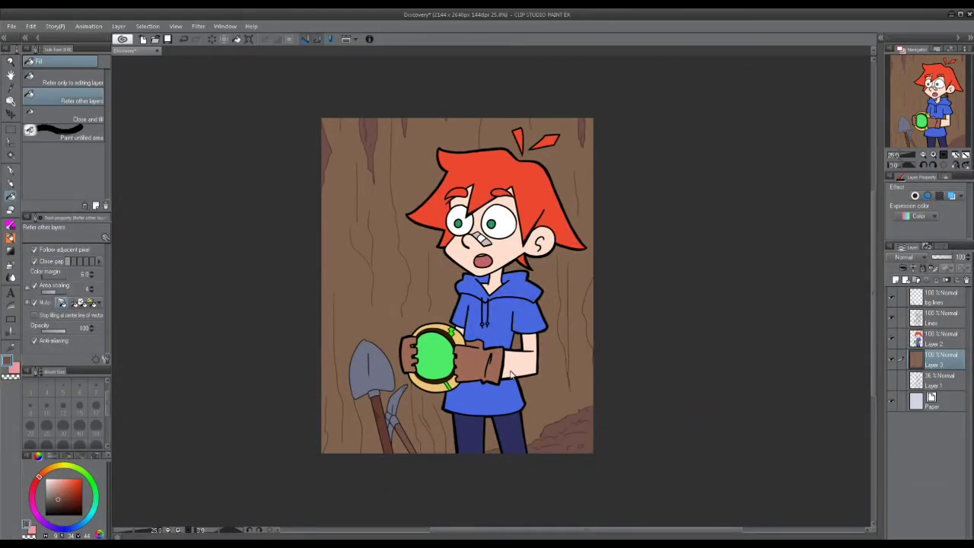
pyautogui.moveTo(516, 292); pyautogui.dragTo(527, 287)
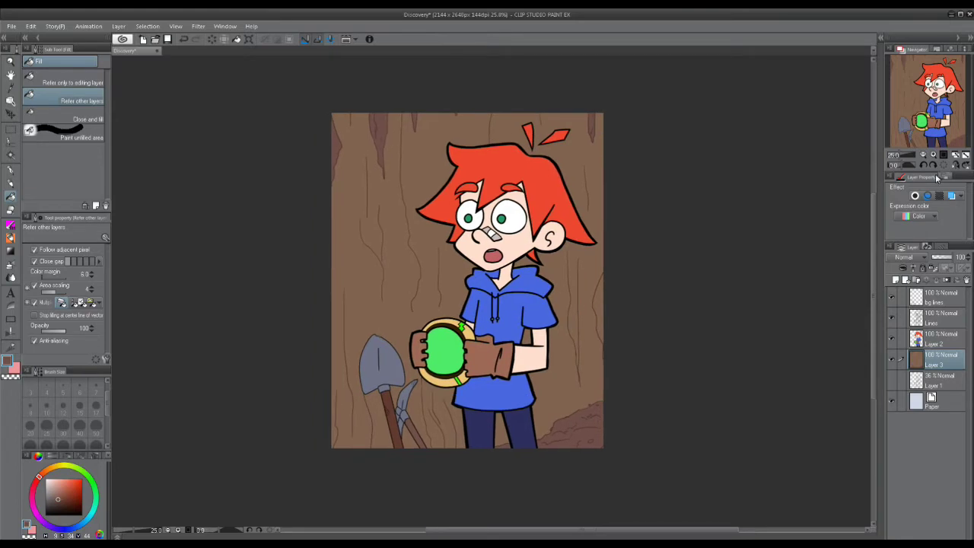
pyautogui.click(935, 156)
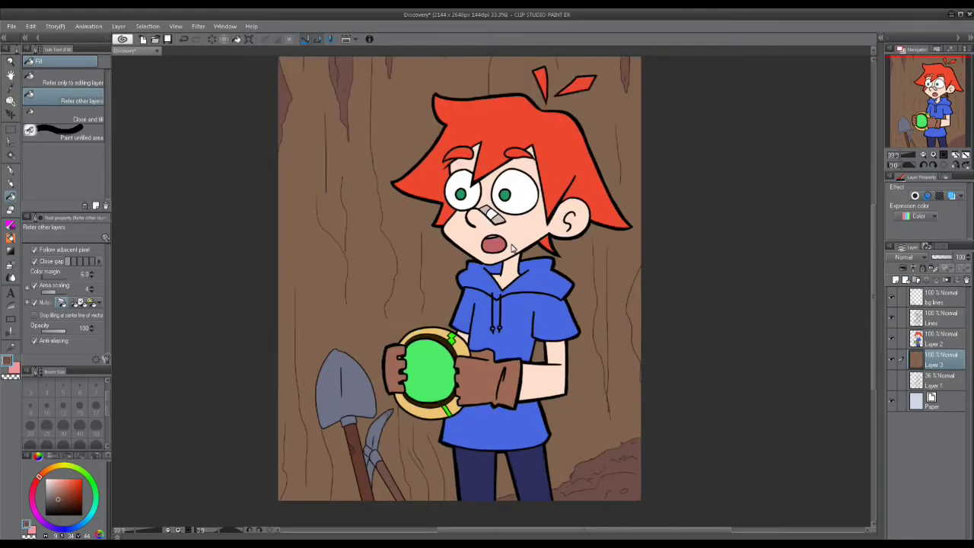
pyautogui.moveTo(494, 179); pyautogui.dragTo(414, 216)
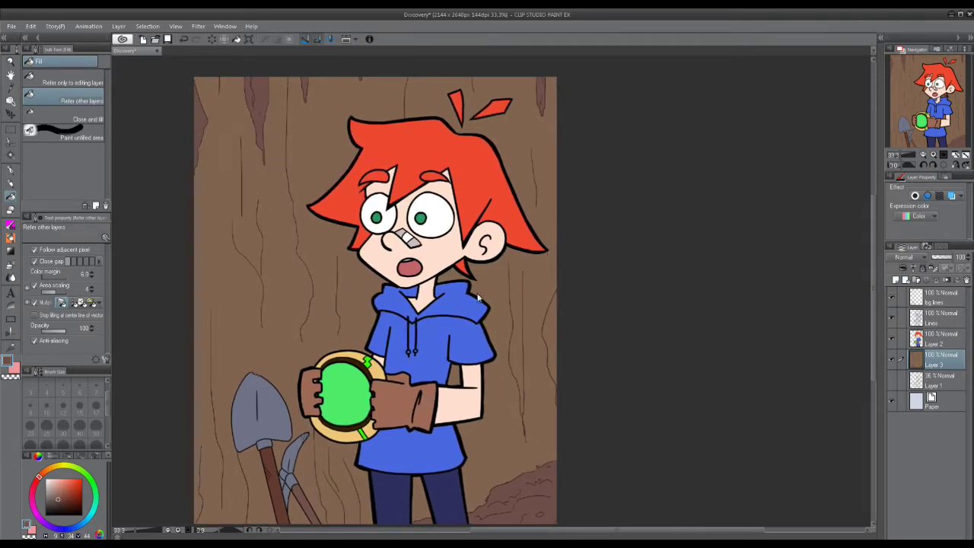
pyautogui.moveTo(555, 261); pyautogui.dragTo(562, 261)
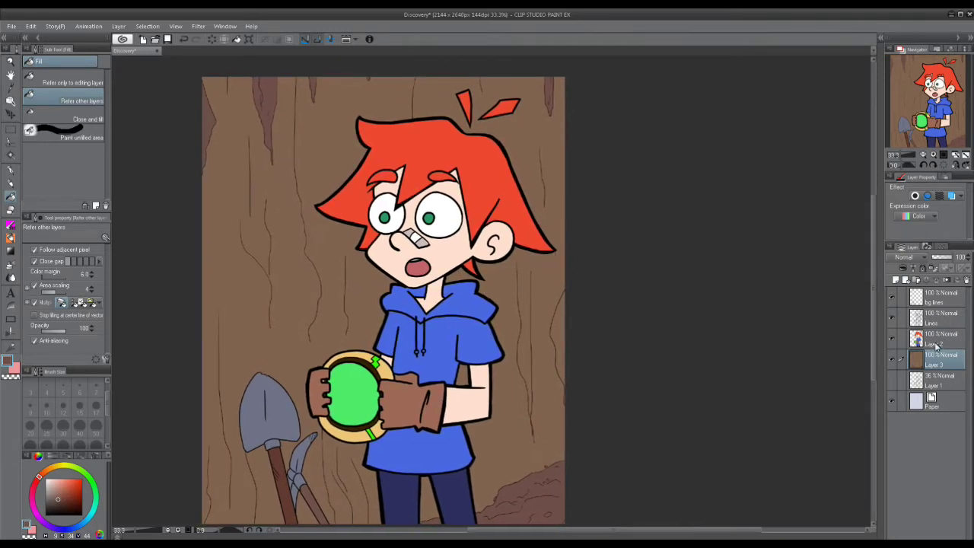
# Apply a Color Balance correction to Layer 2 with the cyan-red level at 37 and yellow-blue at -33.
pyautogui.click(936, 345)
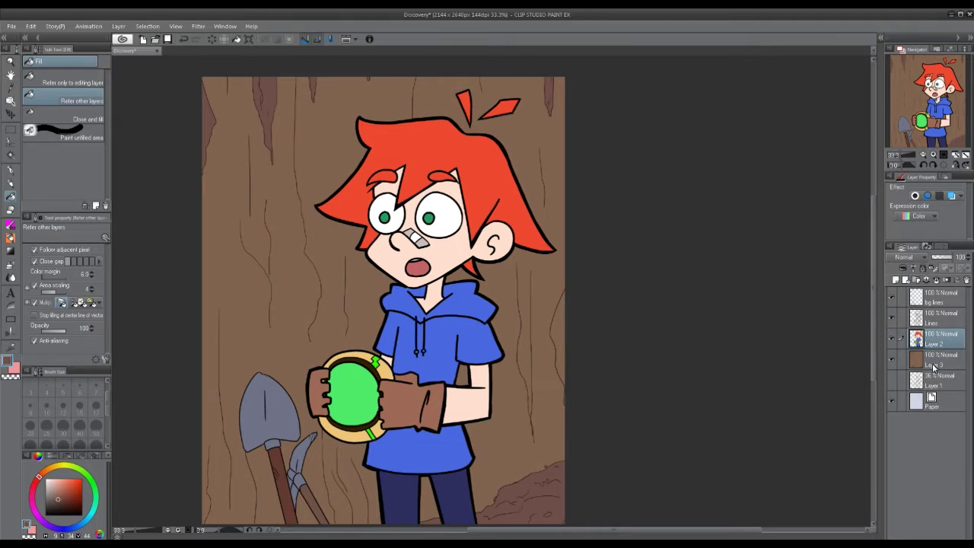
pyautogui.click(31, 26)
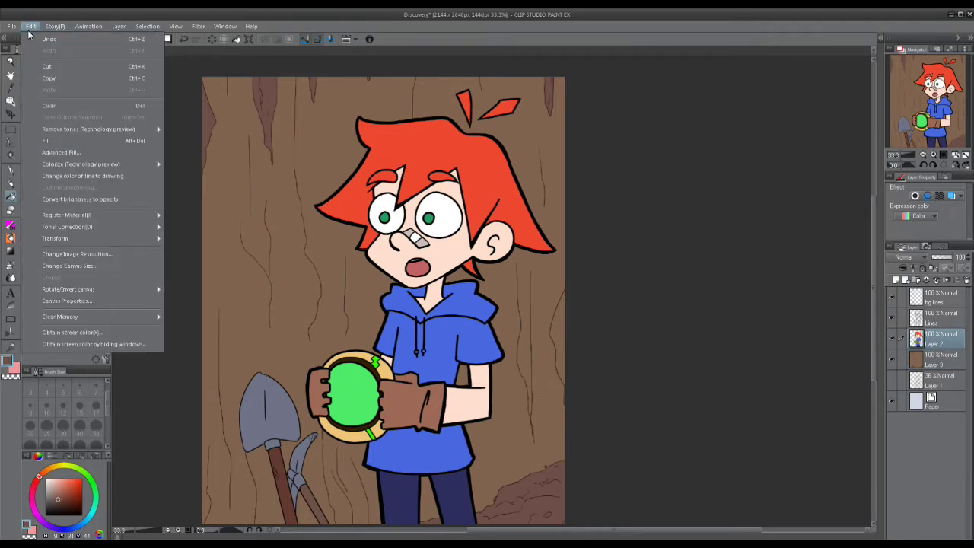
pyautogui.moveTo(125, 239)
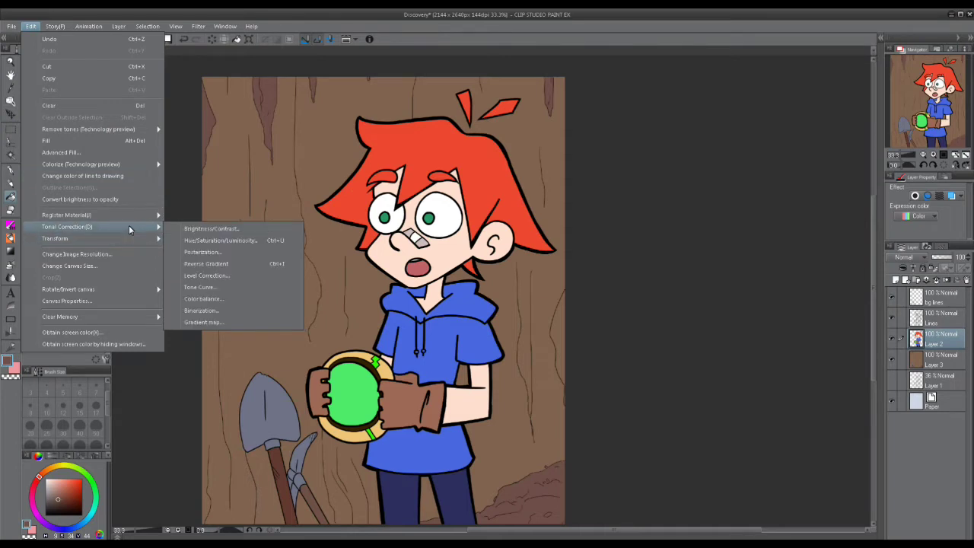
pyautogui.click(228, 299)
pyautogui.moveTo(174, 47); pyautogui.dragTo(250, 52)
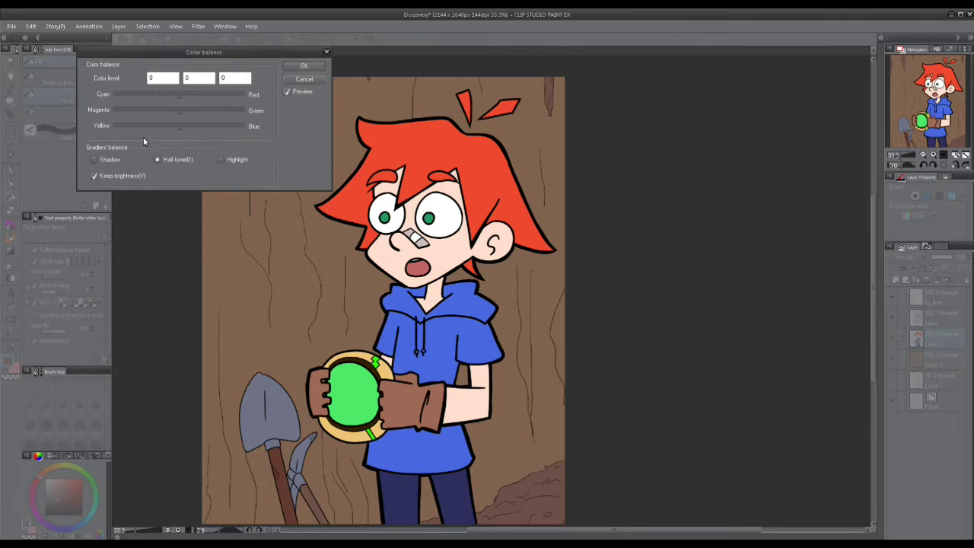
pyautogui.moveTo(163, 126); pyautogui.dragTo(158, 126)
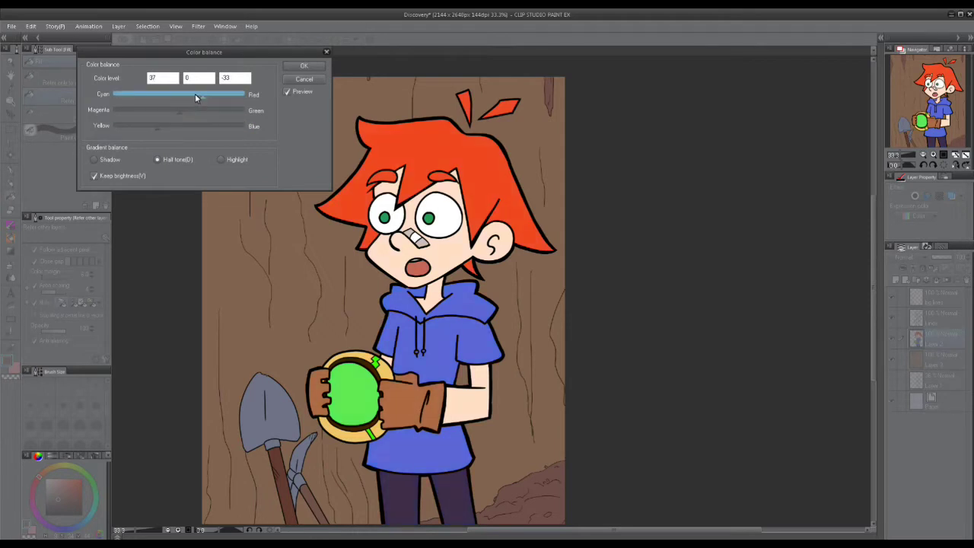
pyautogui.click(304, 65)
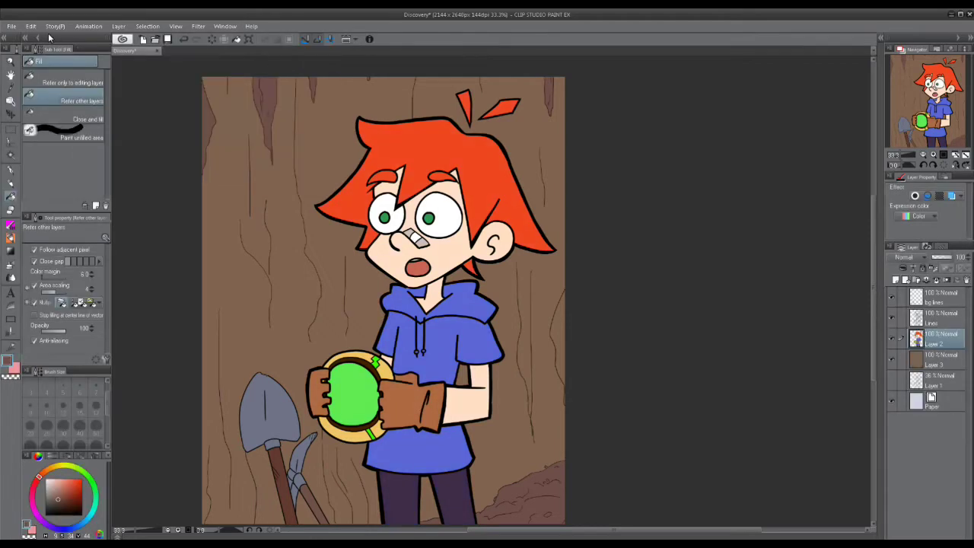
# Apply a Brightness/Contrast correction to Layer 2 with brightness -38 and contrast -20.
pyautogui.click(31, 26)
pyautogui.moveTo(167, 226)
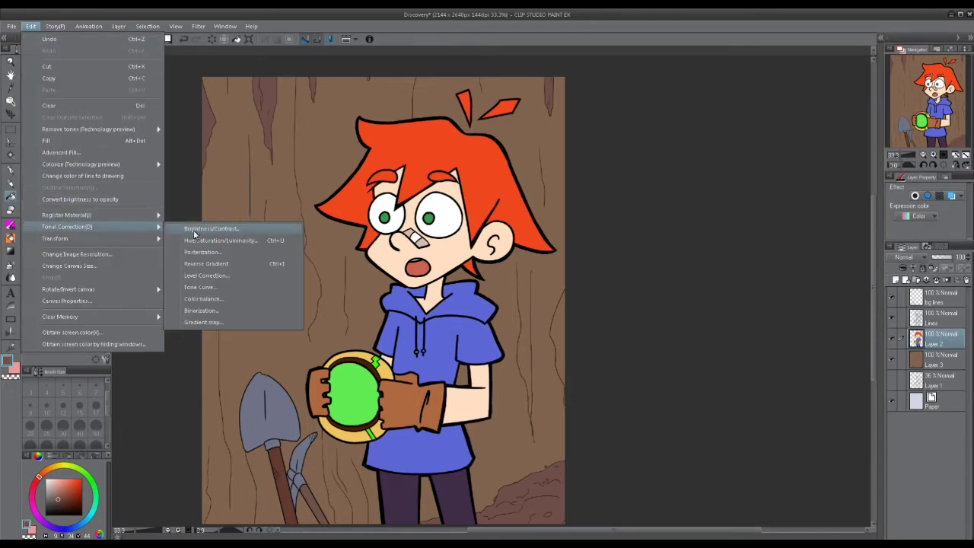
pyautogui.click(235, 227)
pyautogui.moveTo(753, 69); pyautogui.dragTo(723, 75)
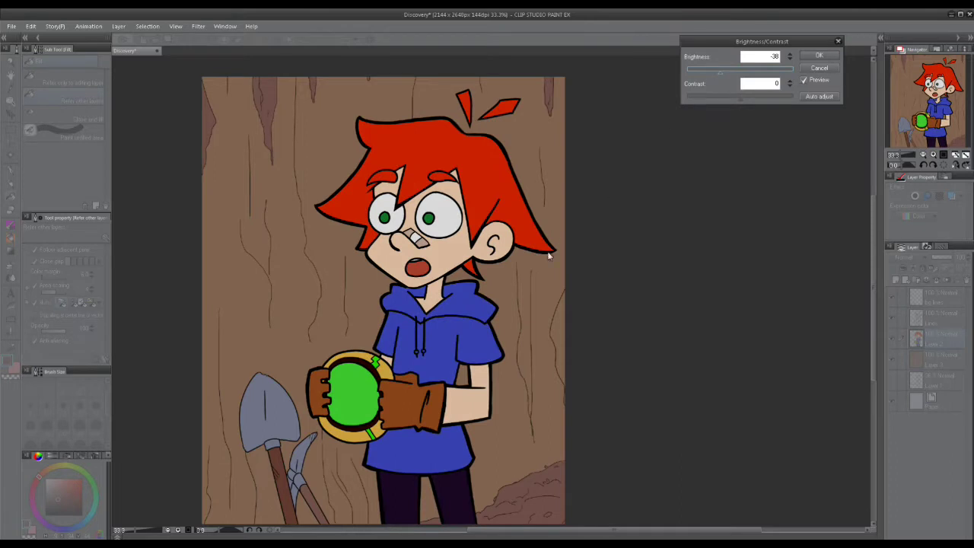
pyautogui.scroll(-2, 587, 245)
pyautogui.scroll(2, 565, 119)
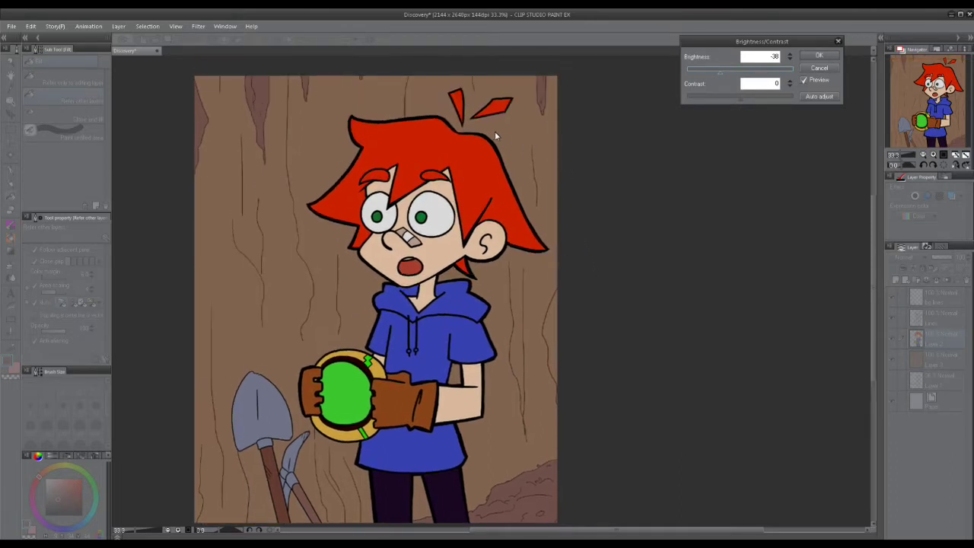
pyautogui.moveTo(740, 99); pyautogui.dragTo(730, 95)
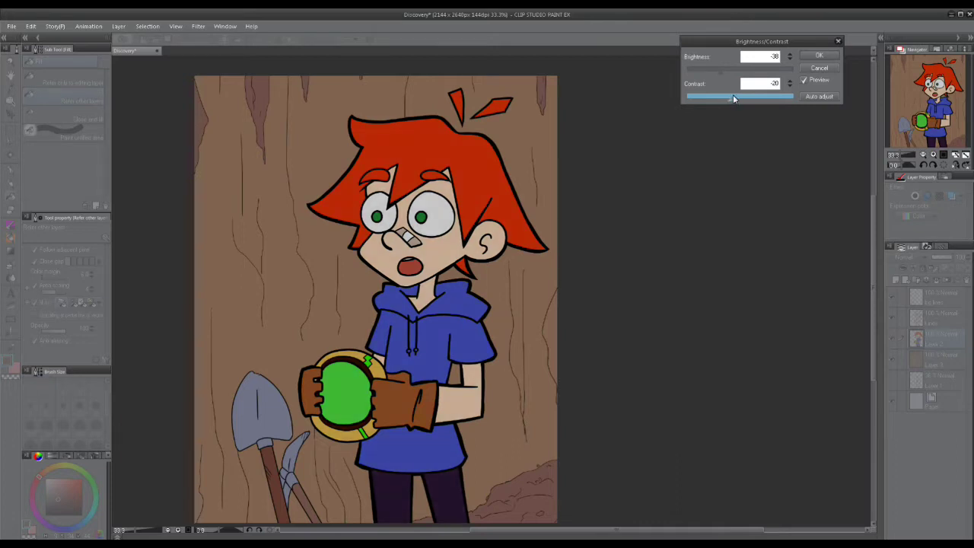
pyautogui.click(819, 55)
pyautogui.scroll(-1, 607, 291)
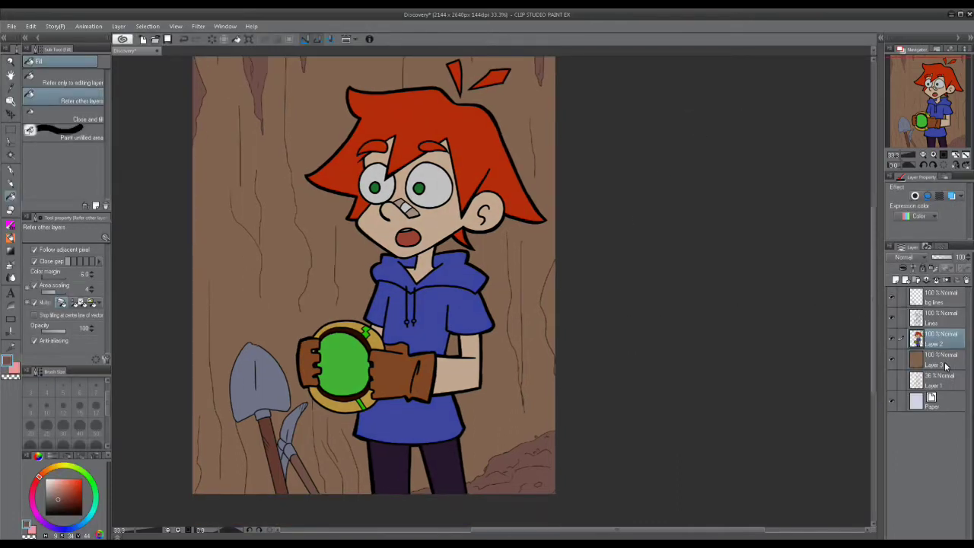
# Compare the corrected character with an uncorrected copy of Layer 2 by toggling the copy's visibility, and delete the copy.
pyautogui.moveTo(654, 293); pyautogui.dragTo(723, 318)
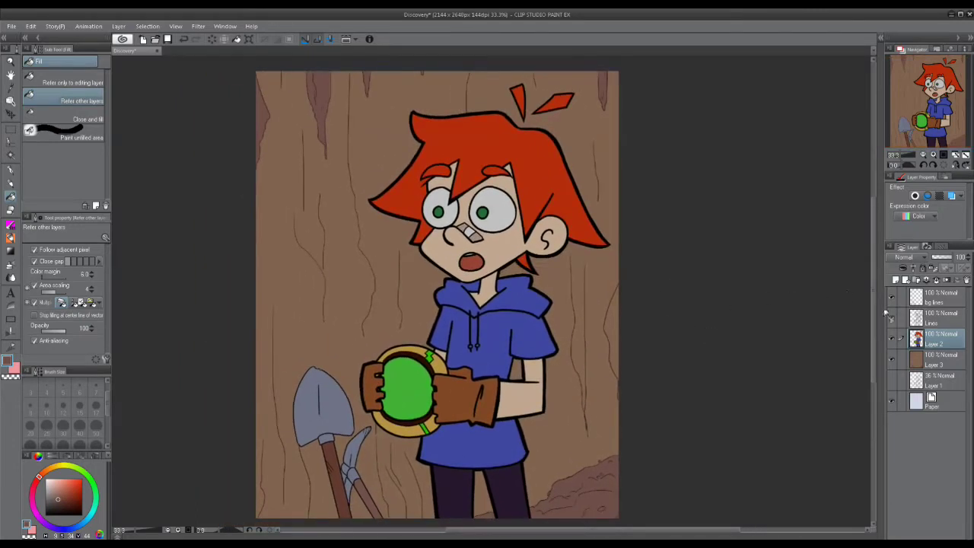
pyautogui.hotkey('ctrl', 'z')
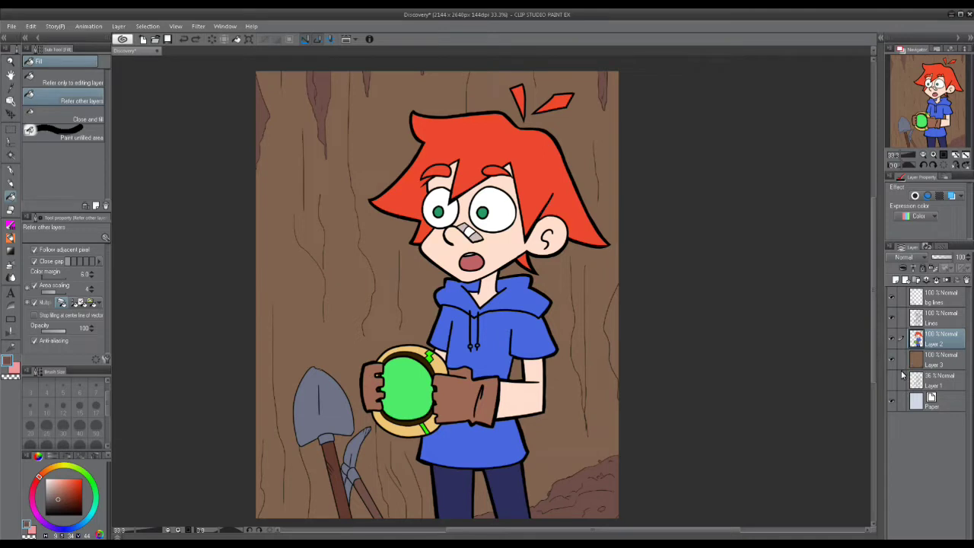
pyautogui.hotkey('ctrl', 'y')
pyautogui.hotkey('ctrl', 'v')
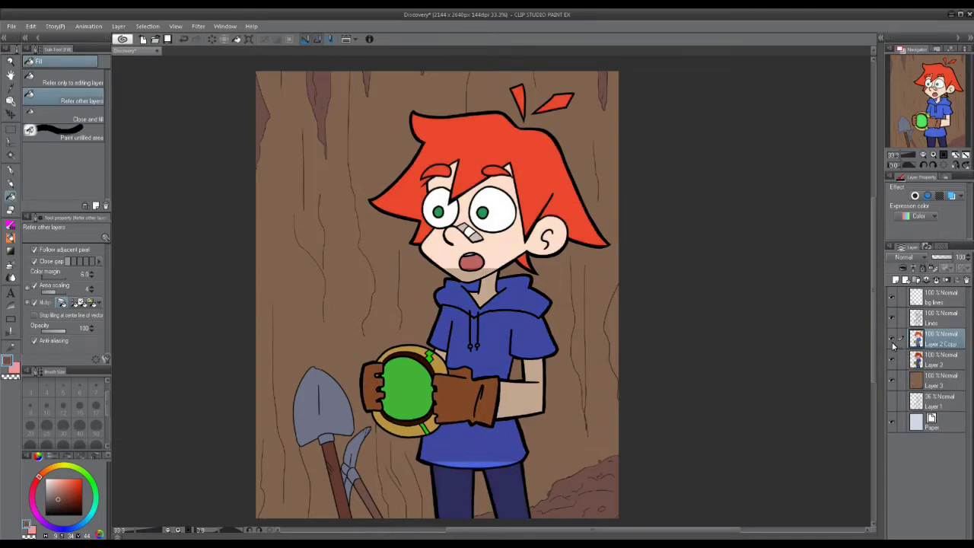
pyautogui.click(892, 341)
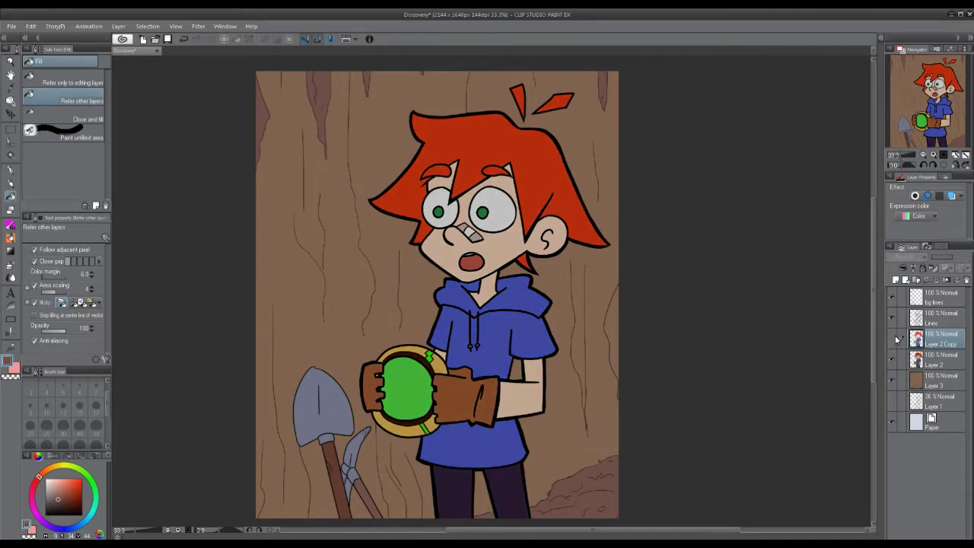
pyautogui.click(893, 340)
pyautogui.click(893, 340)
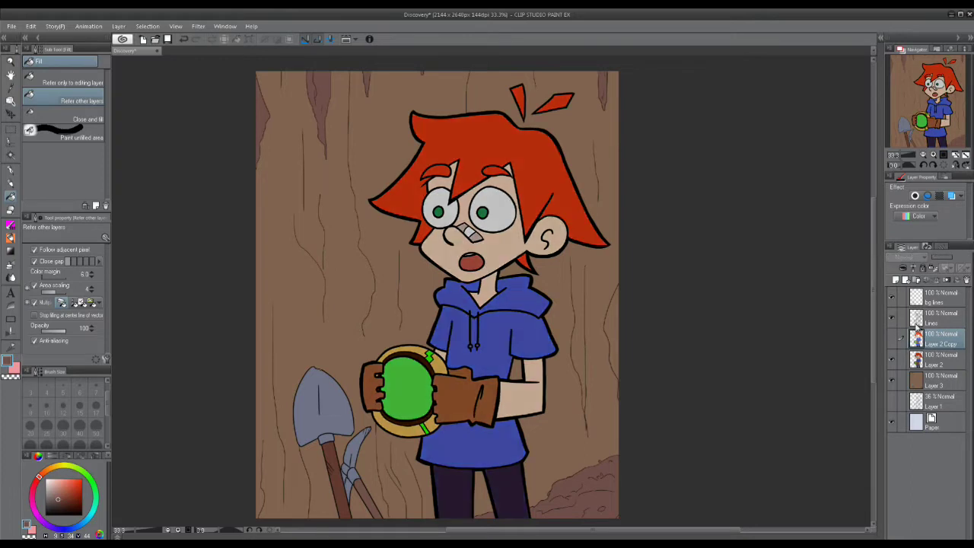
pyautogui.click(967, 282)
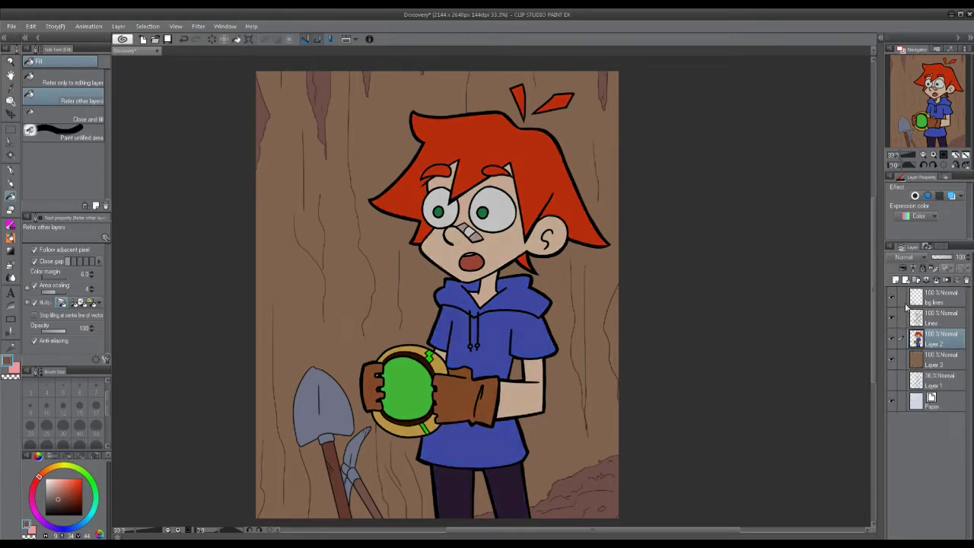
# Add a Tone Curve correction layer above Layer 2 and bend the RGB curve strongly downward to darken the scene.
pyautogui.rightClick(932, 338)
pyautogui.moveTo(919, 106)
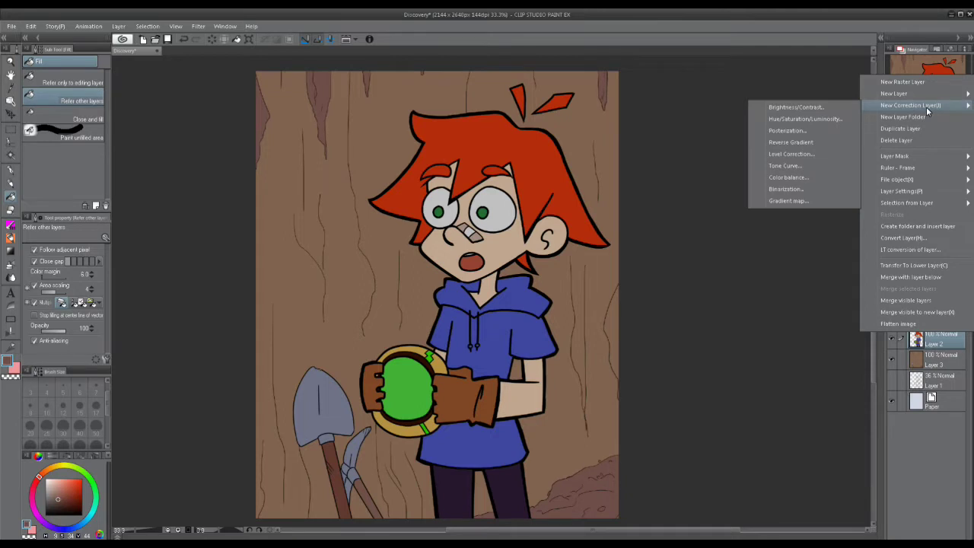
pyautogui.click(792, 169)
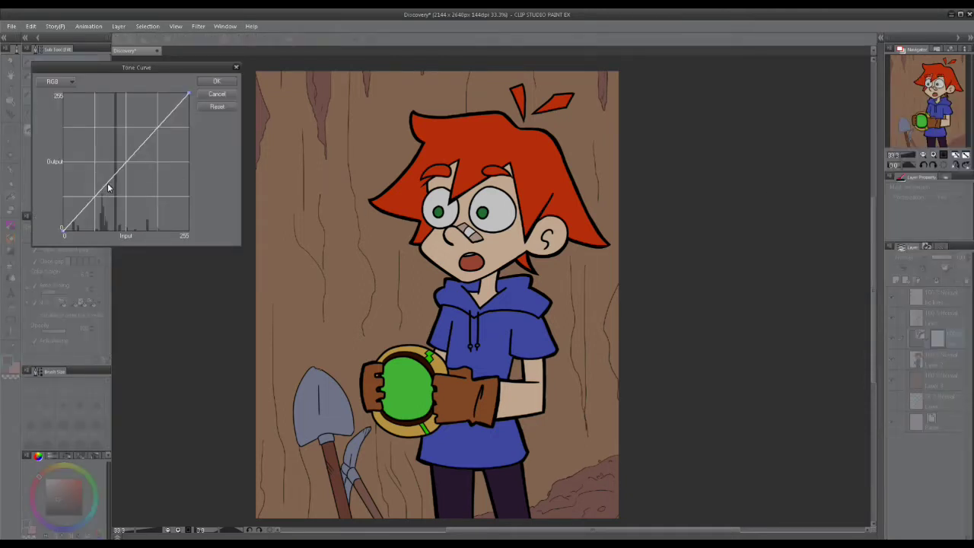
pyautogui.moveTo(118, 179); pyautogui.dragTo(64, 124)
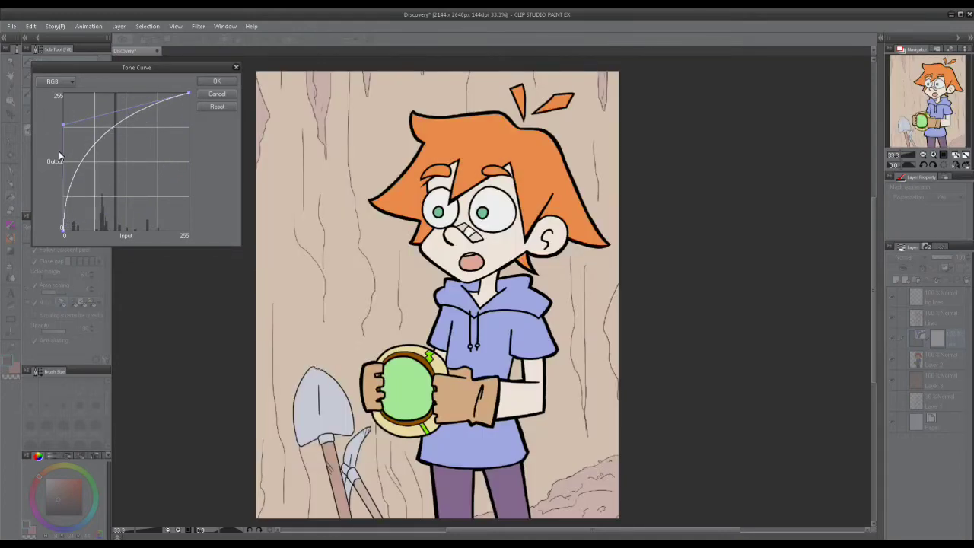
pyautogui.moveTo(65, 126); pyautogui.dragTo(184, 177)
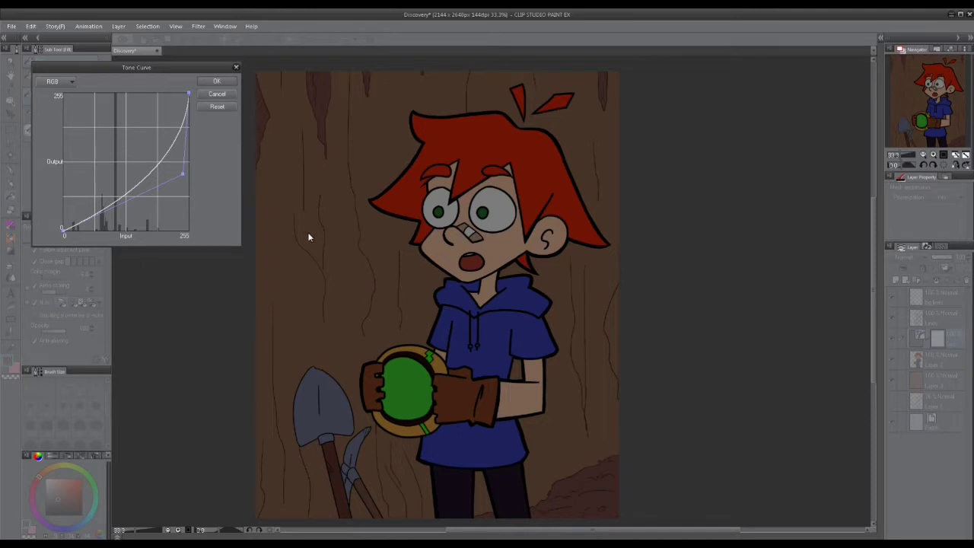
pyautogui.moveTo(185, 179); pyautogui.dragTo(185, 195)
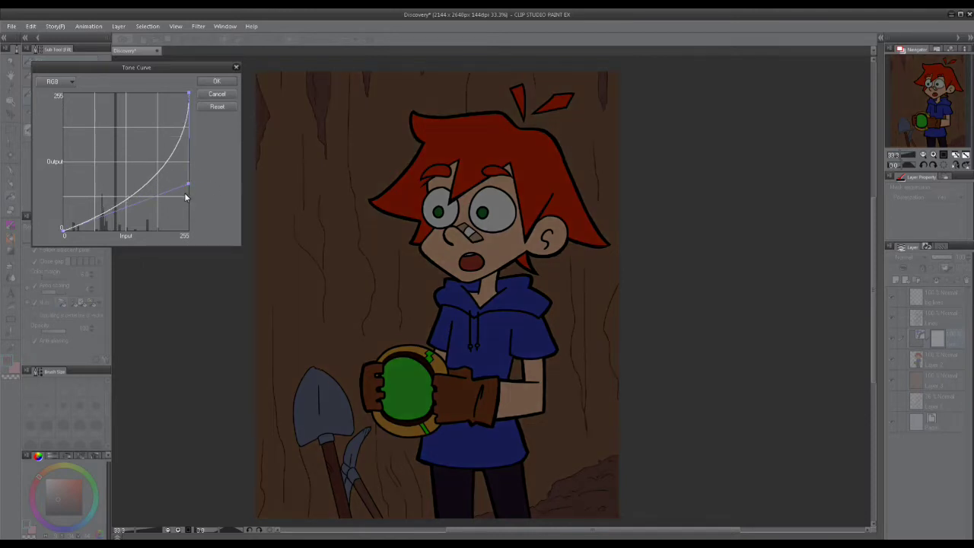
pyautogui.click(220, 81)
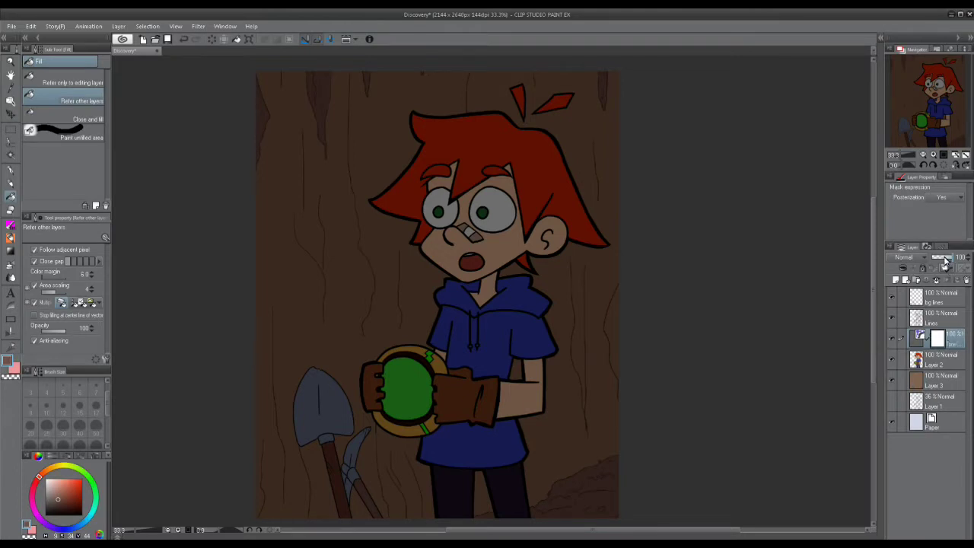
pyautogui.click(946, 261)
pyautogui.moveTo(938, 261); pyautogui.dragTo(960, 265)
# Create a selection from Layer 2's contents around the character and hide the selection outline.
pyautogui.moveTo(582, 287); pyautogui.dragTo(606, 287)
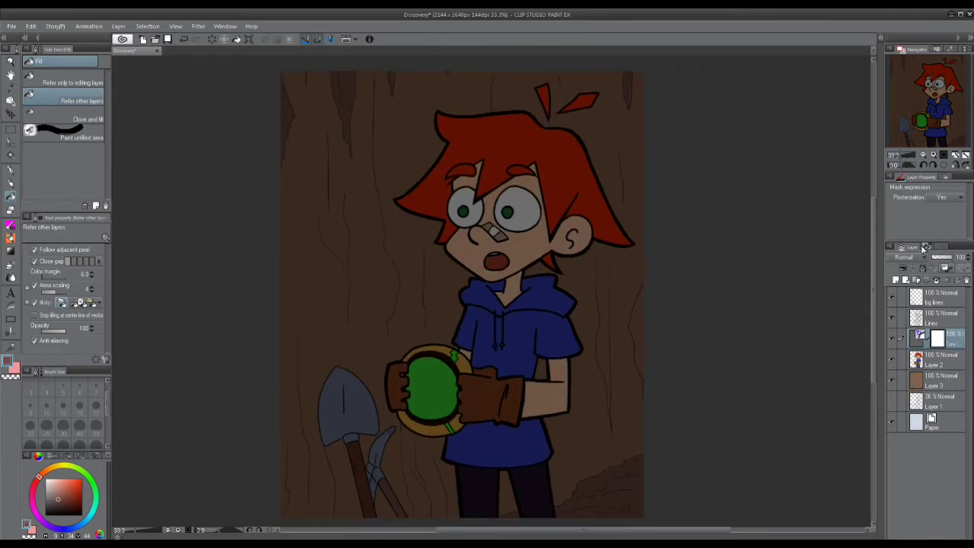
pyautogui.moveTo(558, 319); pyautogui.dragTo(555, 334)
pyautogui.click(935, 155)
pyautogui.click(934, 155)
pyautogui.moveTo(617, 277); pyautogui.dragTo(559, 370)
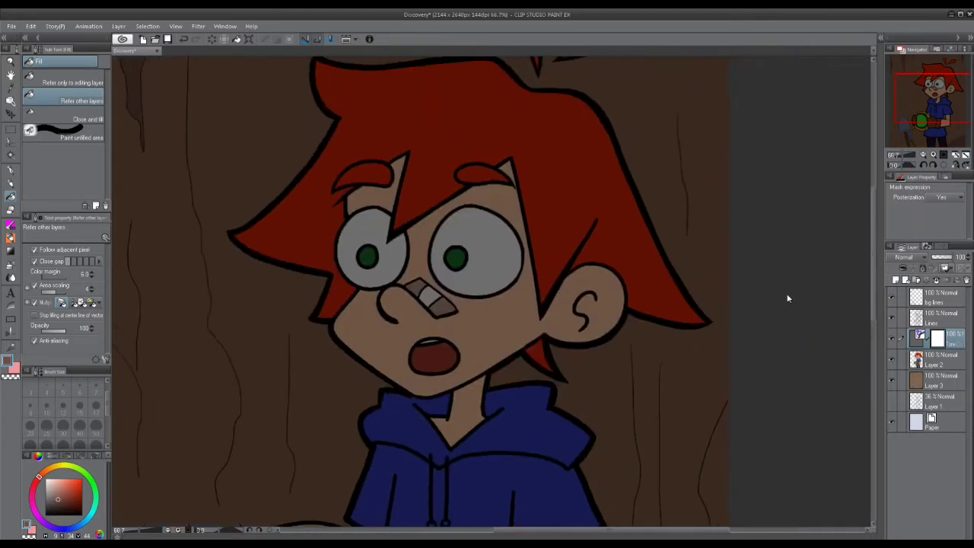
pyautogui.rightClick(941, 362)
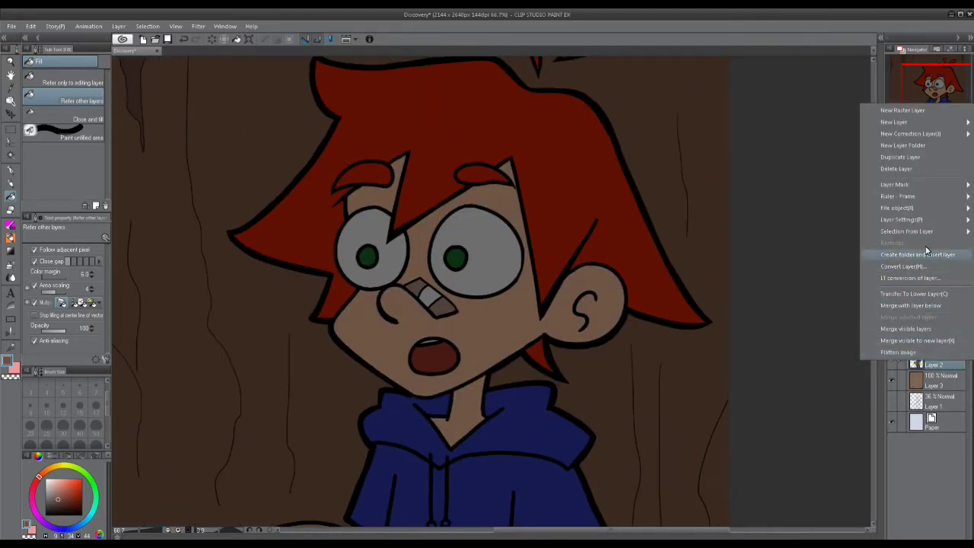
pyautogui.moveTo(906, 233)
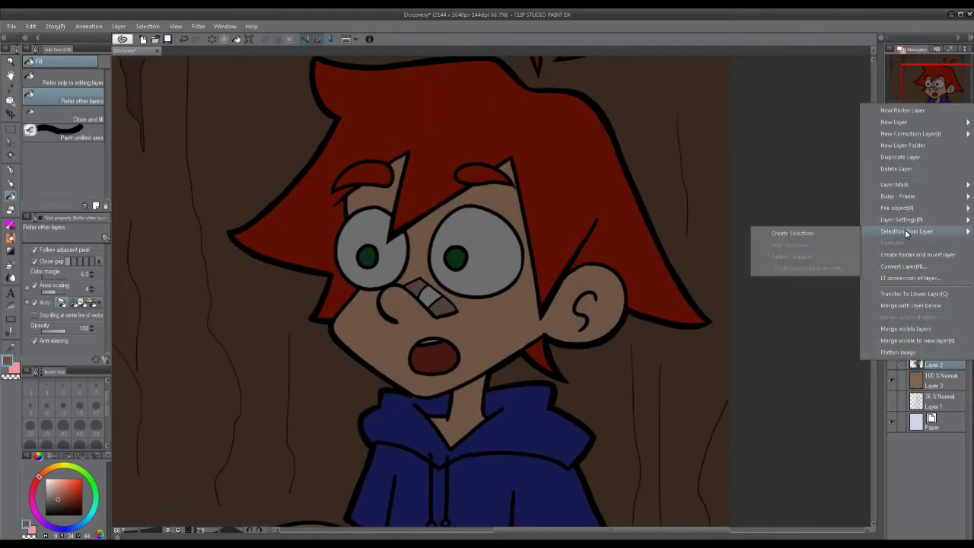
pyautogui.click(784, 239)
pyautogui.moveTo(562, 300)
pyautogui.mouseDown()
pyautogui.moveTo(550, 390)
pyautogui.moveTo(562, 179)
pyautogui.mouseUp()
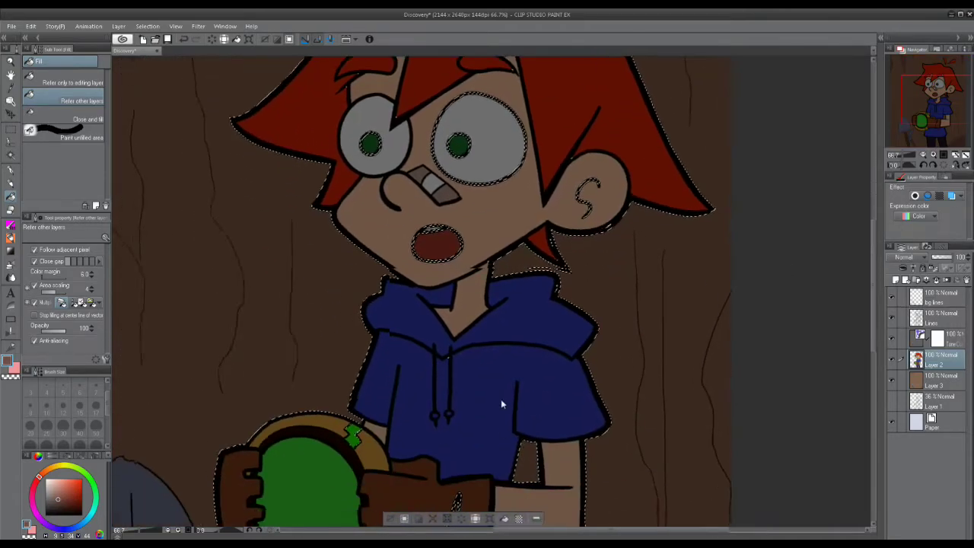
pyautogui.moveTo(501, 435); pyautogui.dragTo(523, 272)
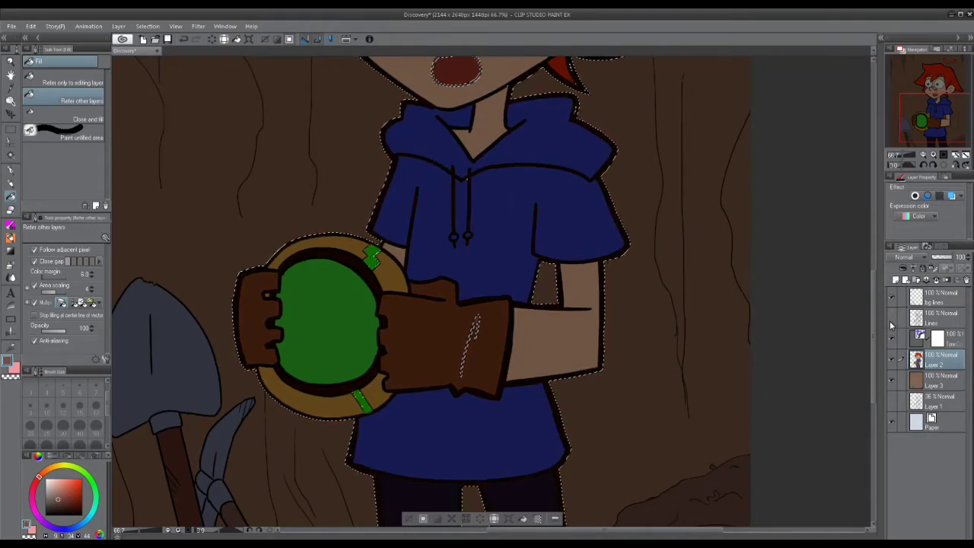
pyautogui.moveTo(482, 368); pyautogui.dragTo(496, 473)
pyautogui.moveTo(632, 278); pyautogui.dragTo(632, 319)
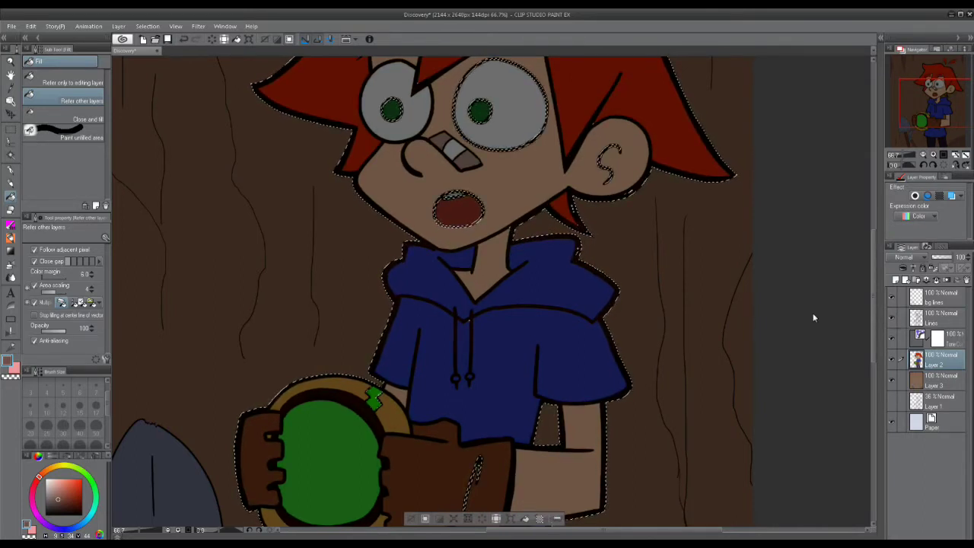
pyautogui.scroll(-2, 422, 405)
pyautogui.click(426, 519)
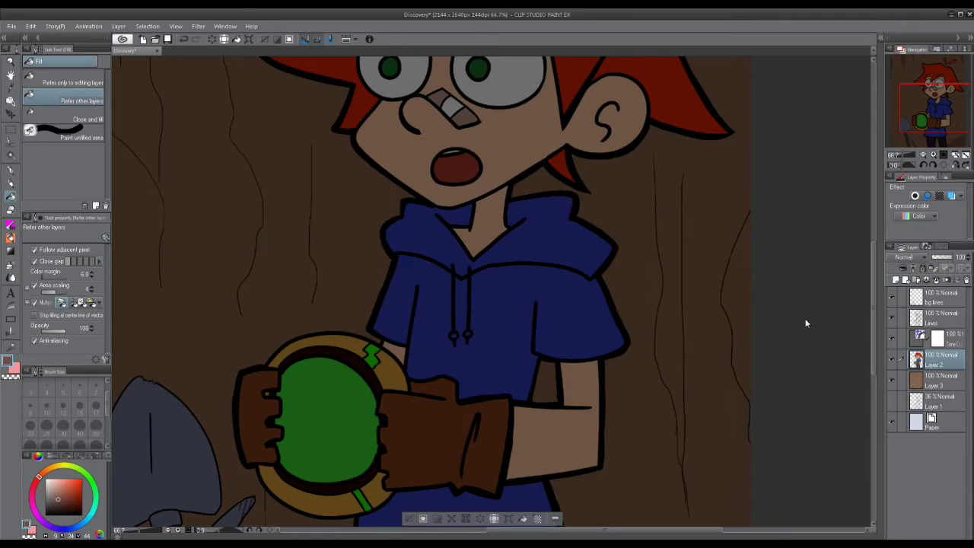
# Add a new raster layer directly above Layer 2 and set its blending mode to Multiply.
pyautogui.moveTo(807, 324); pyautogui.dragTo(794, 384)
pyautogui.moveTo(624, 313); pyautogui.dragTo(584, 348)
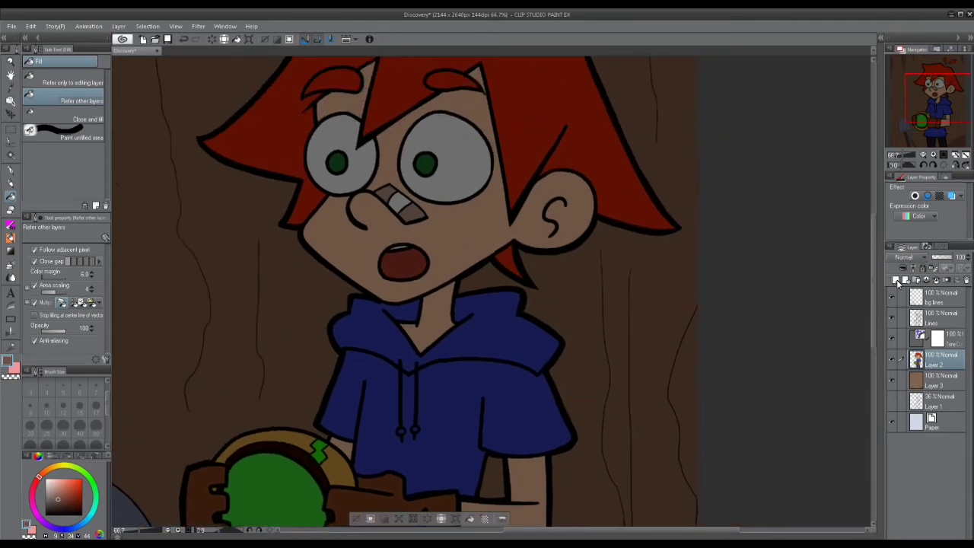
pyautogui.click(897, 280)
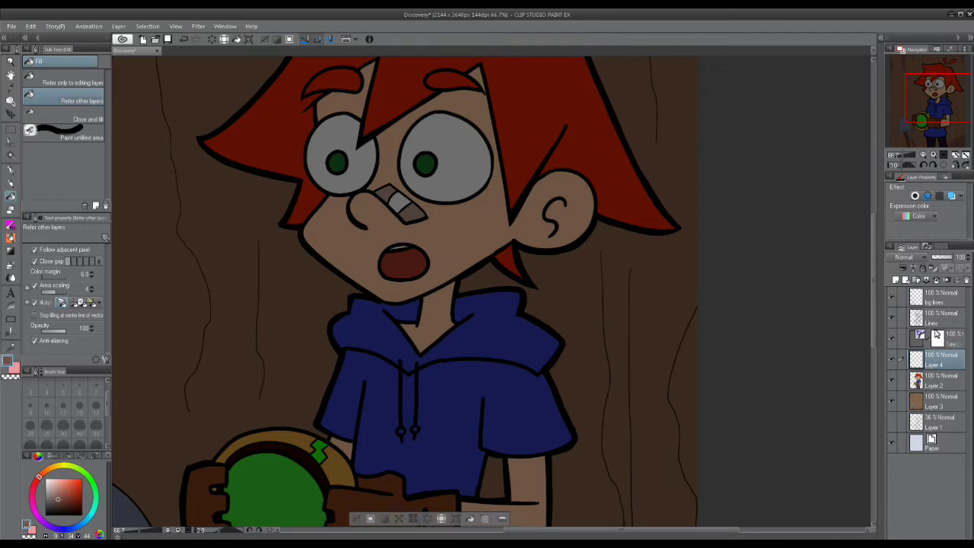
pyautogui.scroll(3, 540, 320)
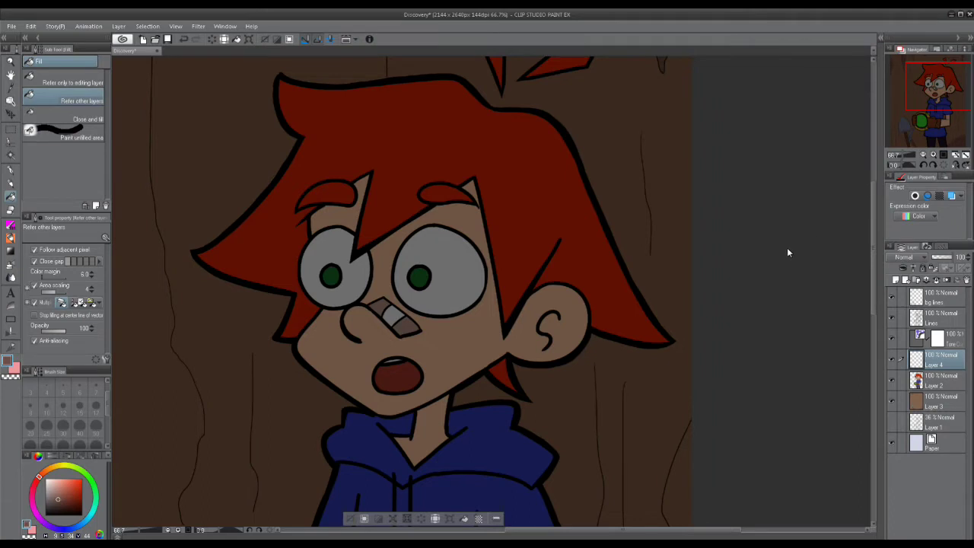
pyautogui.click(913, 259)
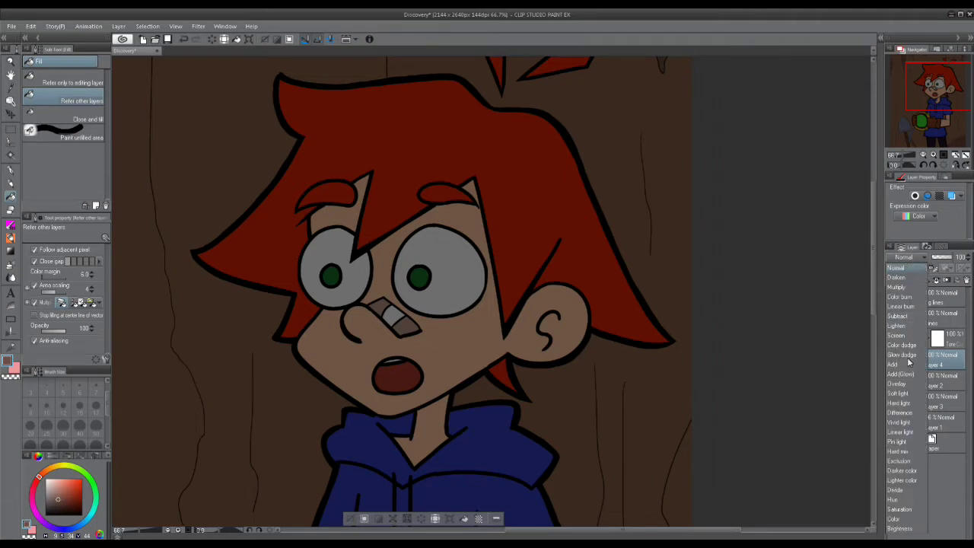
pyautogui.click(949, 355)
pyautogui.click(914, 258)
pyautogui.click(915, 295)
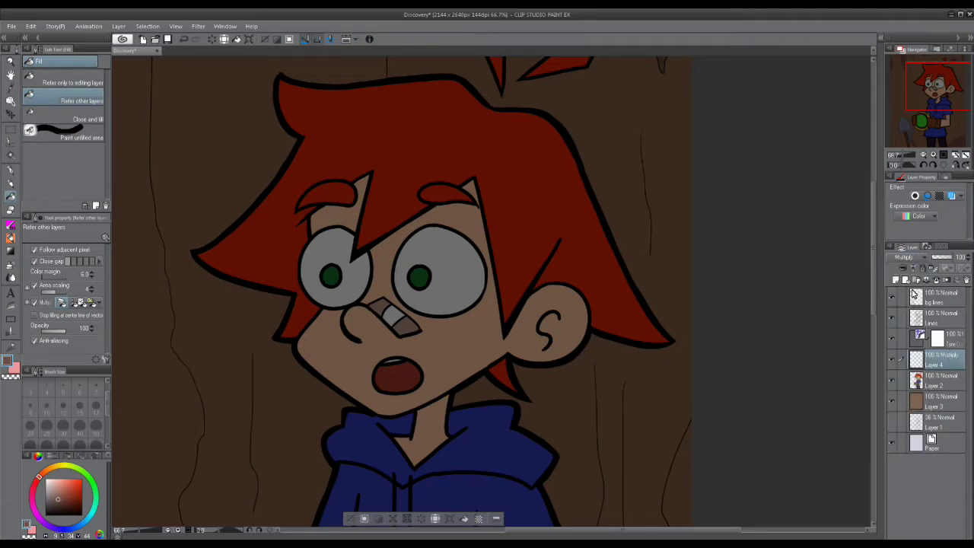
# Choose the Turnip pen and sample the dark brown of the darkened cave wall as its color.
pyautogui.click(11, 169)
pyautogui.scroll(-10, 392, 349)
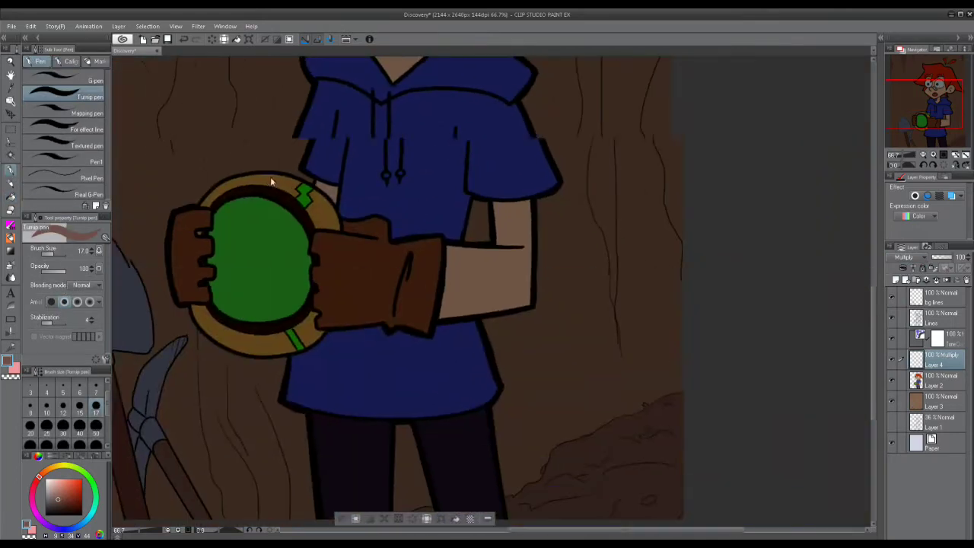
pyautogui.moveTo(192, 347); pyautogui.dragTo(351, 483)
pyautogui.keyDown('alt'); pyautogui.click(272, 232); pyautogui.keyUp('alt')
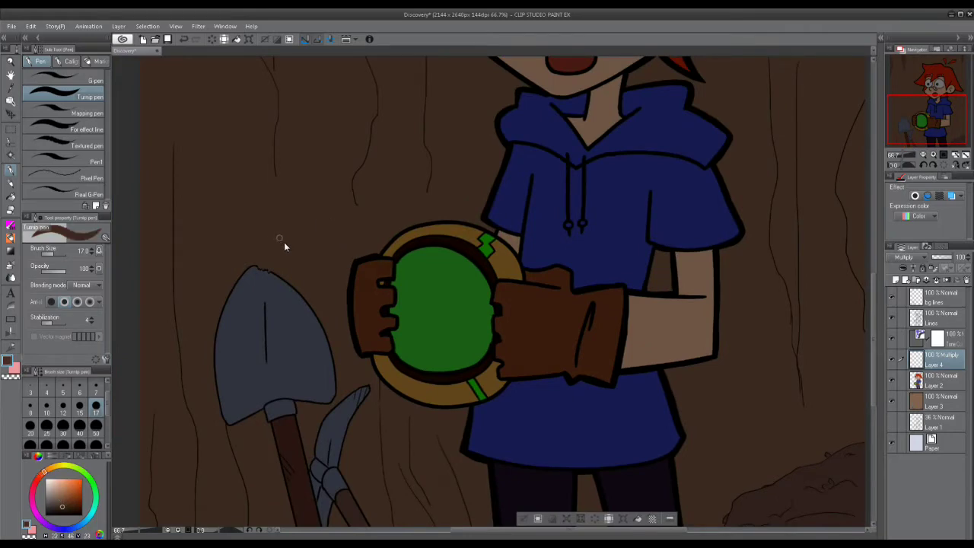
# Try a curved shadow line across the hair tip above the ear on the Multiply layer, and undo it.
pyautogui.click(948, 99)
pyautogui.click(933, 155)
pyautogui.moveTo(485, 297); pyautogui.dragTo(359, 377)
pyautogui.moveTo(419, 100); pyautogui.dragTo(566, 233)
pyautogui.moveTo(367, 258); pyautogui.dragTo(372, 297)
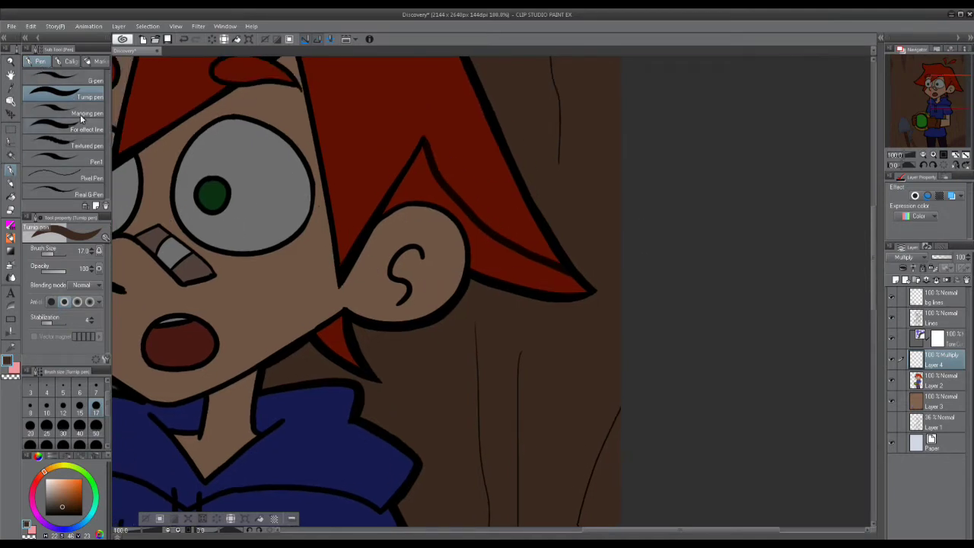
pyautogui.hotkey('ctrl', 'z')
pyautogui.moveTo(217, 351); pyautogui.dragTo(499, 385)
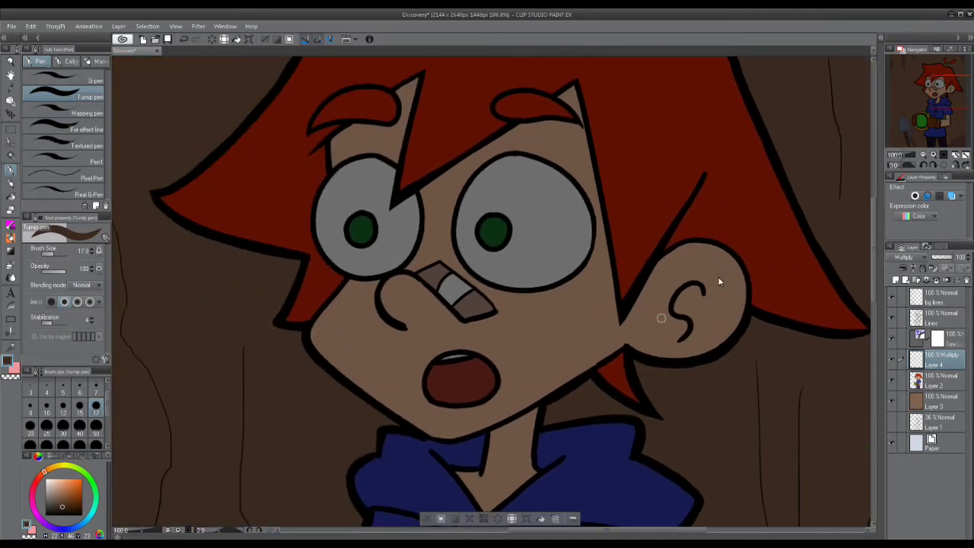
pyautogui.click(925, 155)
pyautogui.moveTo(522, 336); pyautogui.dragTo(519, 316)
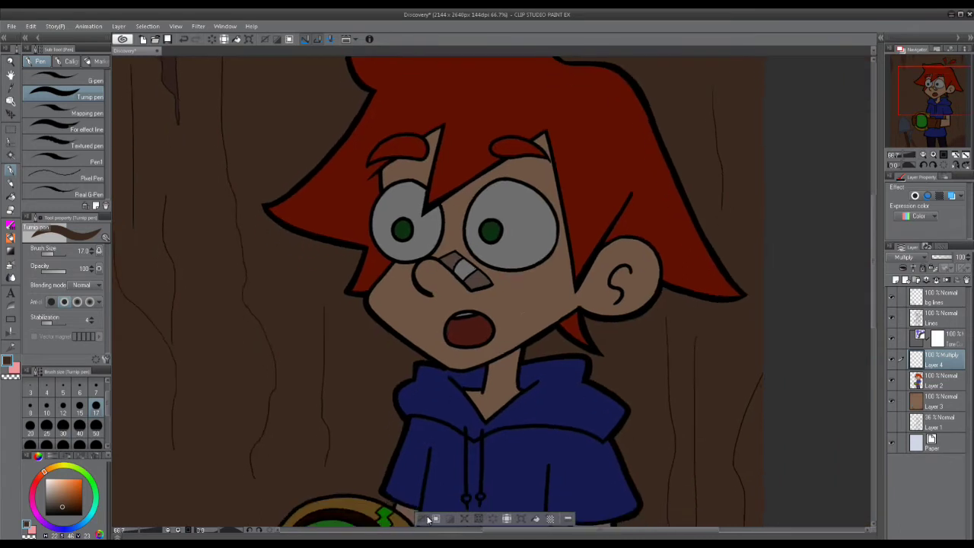
# Clear the selection and add a new raster layer above the bg lines layer.
pyautogui.hotkey('ctrl', '-')
pyautogui.moveTo(448, 271); pyautogui.dragTo(437, 197)
pyautogui.moveTo(459, 239); pyautogui.dragTo(508, 248)
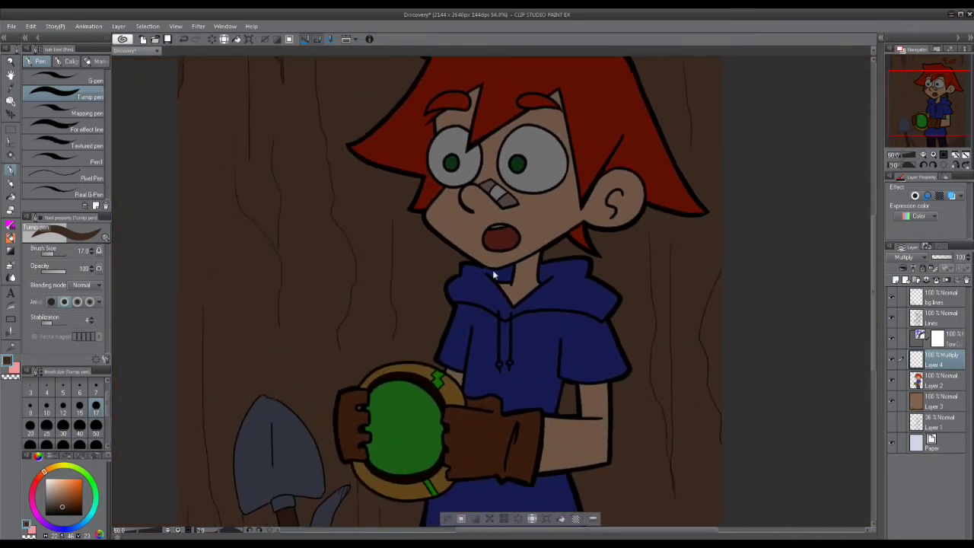
pyautogui.moveTo(396, 255); pyautogui.dragTo(284, 229)
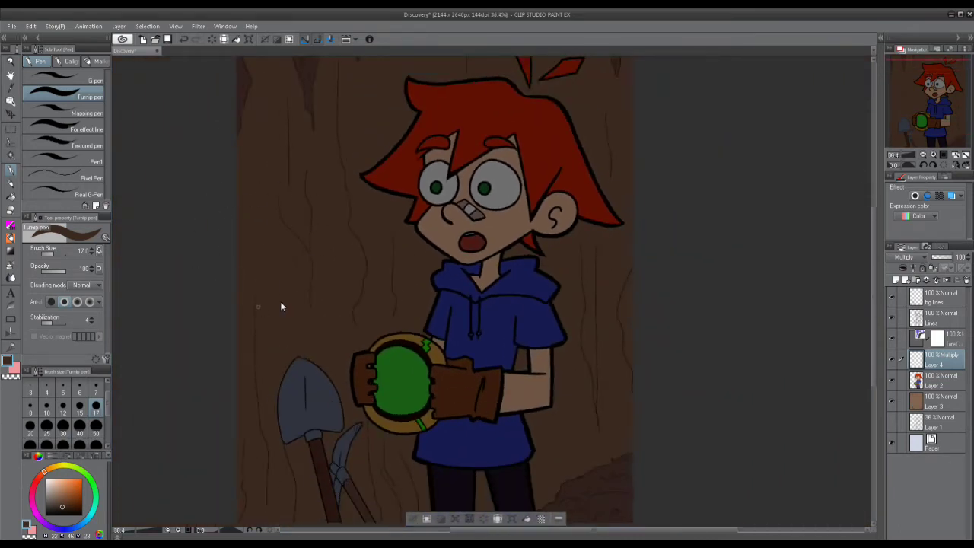
pyautogui.click(416, 520)
pyautogui.click(938, 303)
pyautogui.click(895, 281)
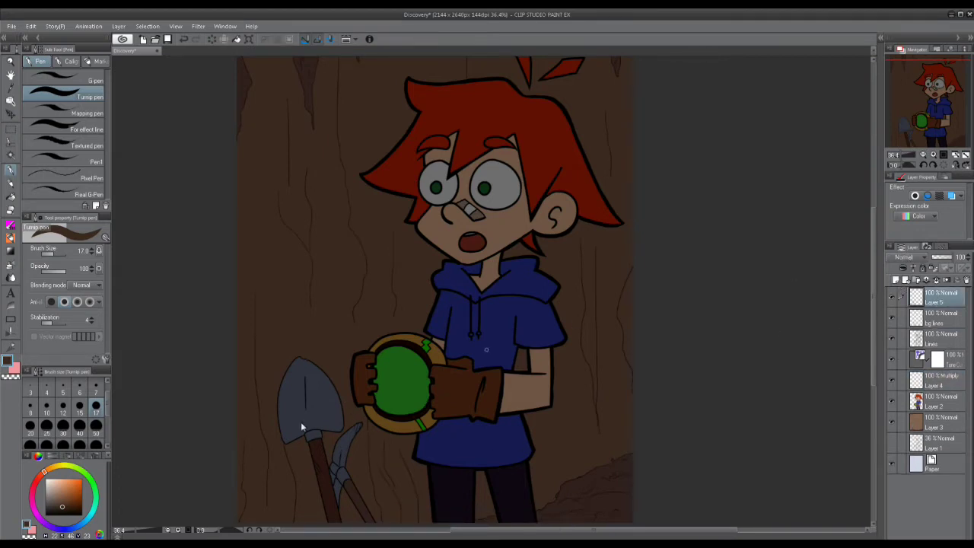
# Mark light directions on the new layer with two bright green arrows rising from the orb and a yellow arrow entering from the left edge.
pyautogui.click(89, 476)
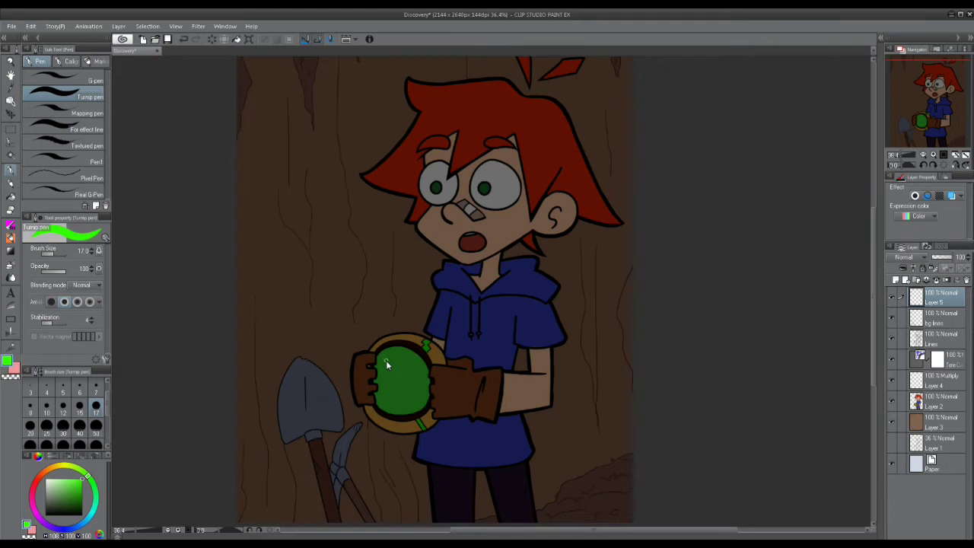
pyautogui.moveTo(352, 328)
pyautogui.mouseDown()
pyautogui.moveTo(383, 330)
pyautogui.moveTo(412, 303)
pyautogui.moveTo(419, 318)
pyautogui.mouseUp()
pyautogui.click(54, 468)
pyautogui.moveTo(67, 485); pyautogui.dragTo(70, 473)
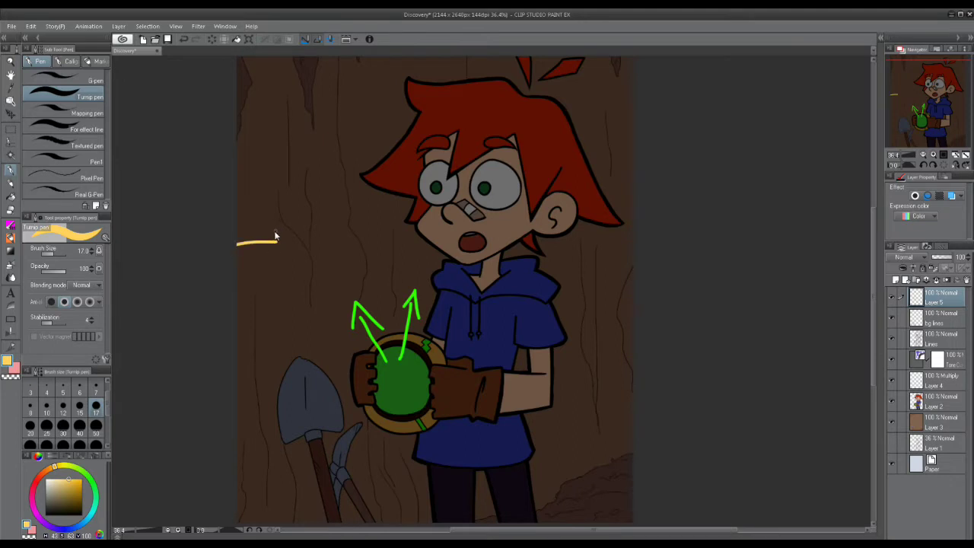
pyautogui.moveTo(293, 235); pyautogui.dragTo(280, 252)
pyautogui.moveTo(266, 228); pyautogui.dragTo(280, 252)
pyautogui.moveTo(231, 409); pyautogui.dragTo(152, 430)
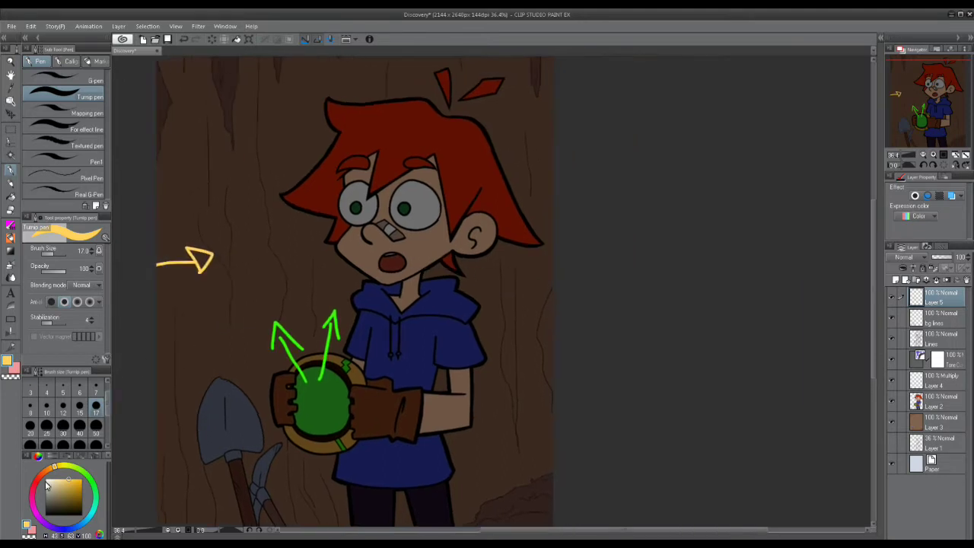
# Draw black arrows pointing inward from the canvas's right edge to mark the dark side of the scene.
pyautogui.moveTo(79, 512); pyautogui.dragTo(137, 533)
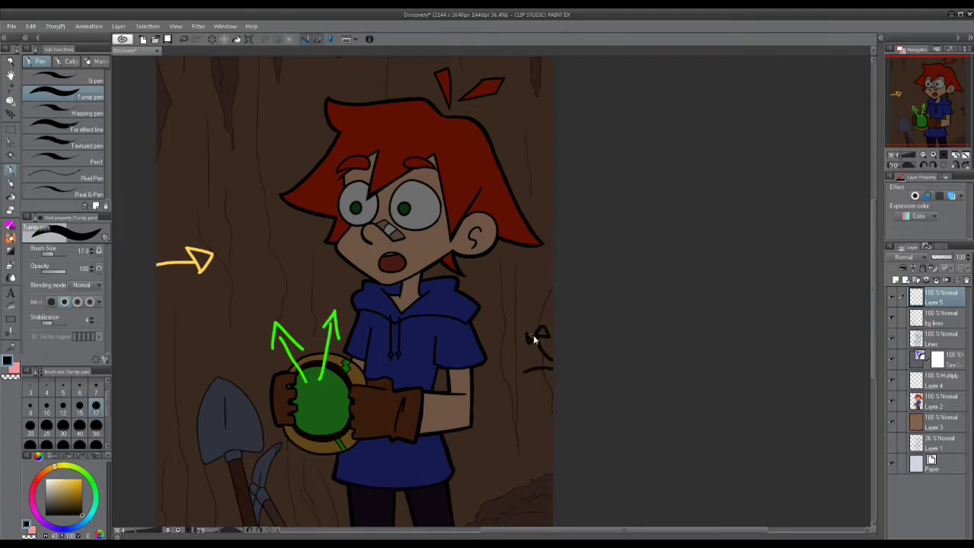
pyautogui.moveTo(525, 361); pyautogui.dragTo(527, 380)
pyautogui.moveTo(544, 142)
pyautogui.mouseDown()
pyautogui.moveTo(554, 201)
pyautogui.moveTo(538, 185)
pyautogui.mouseUp()
pyautogui.scroll(-2, 513, 313)
pyautogui.moveTo(557, 401)
pyautogui.mouseDown()
pyautogui.moveTo(602, 330)
pyautogui.moveTo(625, 371)
pyautogui.mouseUp()
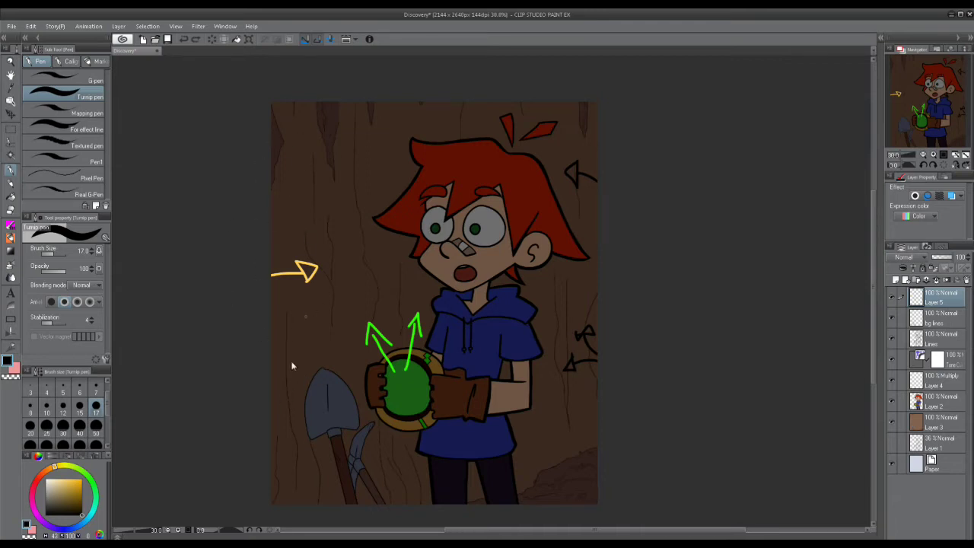
# Hide the arrow layer, select the contents of Layer 2 and return to the Multiply layer with the dark brown pen.
pyautogui.moveTo(778, 353); pyautogui.dragTo(761, 366)
pyautogui.rightClick(942, 399)
pyautogui.moveTo(915, 268)
pyautogui.click(832, 268)
pyautogui.scroll(5, 440, 269)
pyautogui.hotkey('ctrl', 'z')
pyautogui.click(65, 323)
# Outline jagged shadow boundaries across the character's hair and the two loose tufts above it.
pyautogui.moveTo(242, 103)
pyautogui.mouseDown()
pyautogui.moveTo(279, 154)
pyautogui.moveTo(366, 159)
pyautogui.mouseUp()
pyautogui.moveTo(365, 159)
pyautogui.mouseDown()
pyautogui.moveTo(505, 184)
pyautogui.moveTo(584, 299)
pyautogui.mouseUp()
pyautogui.moveTo(311, 316); pyautogui.dragTo(288, 451)
pyautogui.moveTo(470, 172); pyautogui.dragTo(484, 214)
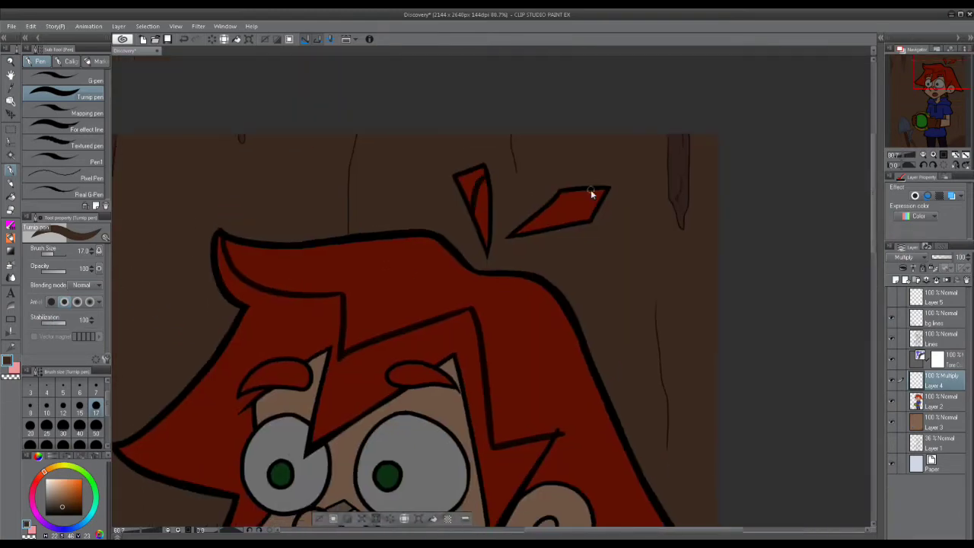
pyautogui.moveTo(386, 490); pyautogui.dragTo(452, 235)
pyautogui.scroll(3, 452, 235)
pyautogui.moveTo(558, 228)
pyautogui.mouseDown()
pyautogui.moveTo(530, 261)
pyautogui.moveTo(549, 244)
pyautogui.mouseUp()
pyautogui.moveTo(348, 218)
pyautogui.mouseDown()
pyautogui.moveTo(388, 204)
pyautogui.moveTo(384, 235)
pyautogui.mouseUp()
# Outline the shadow edges on the forehead, ear and neck, undoing the last stray stroke.
pyautogui.moveTo(373, 308)
pyautogui.mouseDown()
pyautogui.moveTo(391, 224)
pyautogui.moveTo(418, 178)
pyautogui.mouseUp()
pyautogui.moveTo(645, 165); pyautogui.dragTo(699, 175)
pyautogui.moveTo(684, 225); pyautogui.dragTo(641, 253)
pyautogui.moveTo(463, 400); pyautogui.dragTo(527, 298)
pyautogui.moveTo(533, 244)
pyautogui.mouseDown()
pyautogui.moveTo(572, 284)
pyautogui.moveTo(551, 229)
pyautogui.mouseUp()
pyautogui.moveTo(499, 245); pyautogui.dragTo(414, 208)
pyautogui.hotkey('ctrl', 'z')
# Outline the shadow edges on the sleeve, the bent arm and the glove nearest to it.
pyautogui.moveTo(669, 289); pyautogui.dragTo(615, 169)
pyautogui.moveTo(634, 157); pyautogui.dragTo(663, 296)
pyautogui.moveTo(576, 292); pyautogui.dragTo(546, 364)
pyautogui.moveTo(371, 131); pyautogui.dragTo(350, 264)
pyautogui.moveTo(647, 315)
pyautogui.mouseDown()
pyautogui.moveTo(652, 207)
pyautogui.moveTo(542, 362)
pyautogui.mouseUp()
pyautogui.moveTo(470, 279)
pyautogui.mouseDown()
pyautogui.moveTo(587, 203)
pyautogui.moveTo(533, 309)
pyautogui.mouseUp()
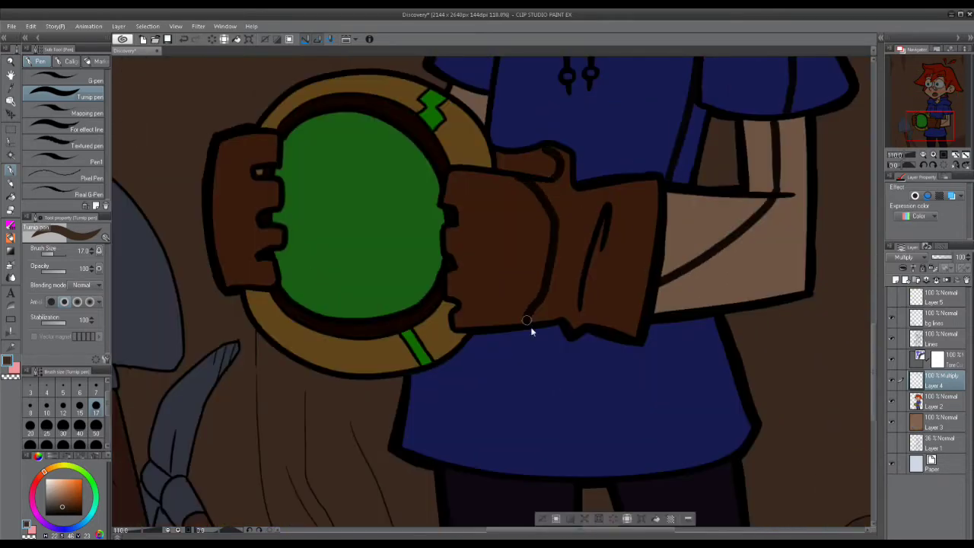
pyautogui.moveTo(605, 206); pyautogui.dragTo(573, 324)
# Outline the shadow edges on the other glove, the lower part of the hoodie and the trousers.
pyautogui.moveTo(426, 251); pyautogui.dragTo(469, 268)
pyautogui.moveTo(293, 150); pyautogui.dragTo(276, 192)
pyautogui.moveTo(427, 320); pyautogui.dragTo(317, 246)
pyautogui.moveTo(537, 281)
pyautogui.mouseDown()
pyautogui.moveTo(551, 387)
pyautogui.moveTo(503, 182)
pyautogui.mouseUp()
pyautogui.moveTo(557, 208); pyautogui.dragTo(614, 372)
# Fill the outlined shadow areas on the gloves, arm, hoodie and trousers with the dark brown.
pyautogui.press('g')
pyautogui.click(389, 245)
pyautogui.hotkey('ctrl', 'z')
pyautogui.click(428, 269)
pyautogui.click(609, 244)
pyautogui.moveTo(639, 173); pyautogui.dragTo(579, 513)
pyautogui.click(401, 254)
pyautogui.press('p')
pyautogui.press('g')
pyautogui.click(249, 274)
# Fill the remaining outlined shadow areas on the inner hood, face, ear and hair.
pyautogui.moveTo(579, 167); pyautogui.dragTo(382, 436)
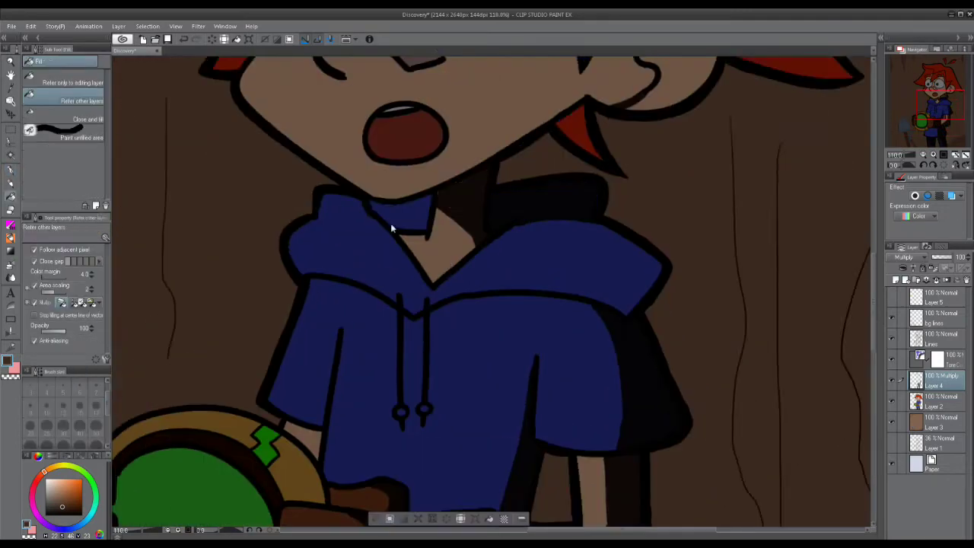
pyautogui.click(469, 199)
pyautogui.moveTo(487, 175); pyautogui.dragTo(439, 497)
pyautogui.click(705, 277)
# Start a Hue/Saturation/Luminosity correction on the shadow layer with saturation 26 and luminosity 37.
pyautogui.scroll(-4, 532, 365)
pyautogui.scroll(-2, 660, 126)
pyautogui.moveTo(717, 259); pyautogui.dragTo(670, 306)
pyautogui.moveTo(669, 363); pyautogui.dragTo(689, 328)
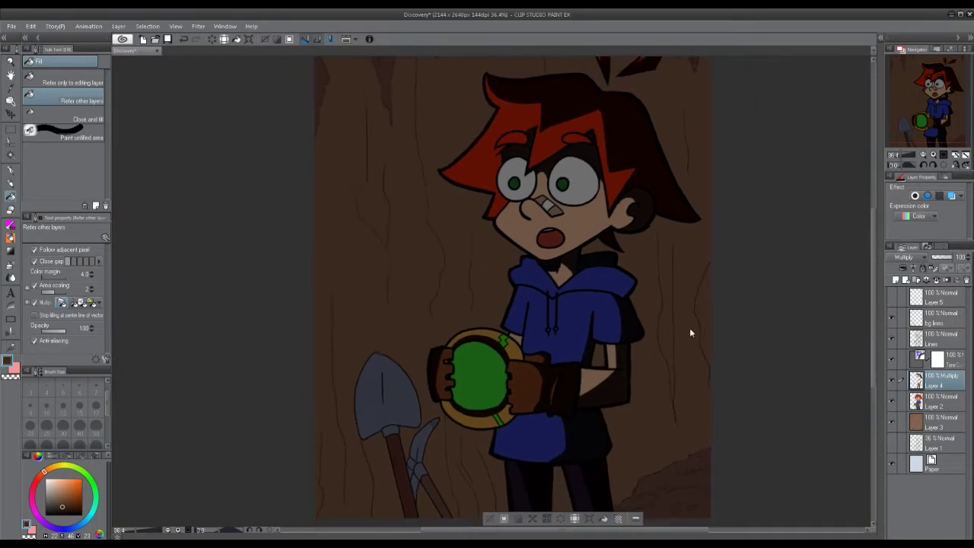
pyautogui.moveTo(432, 349); pyautogui.dragTo(434, 328)
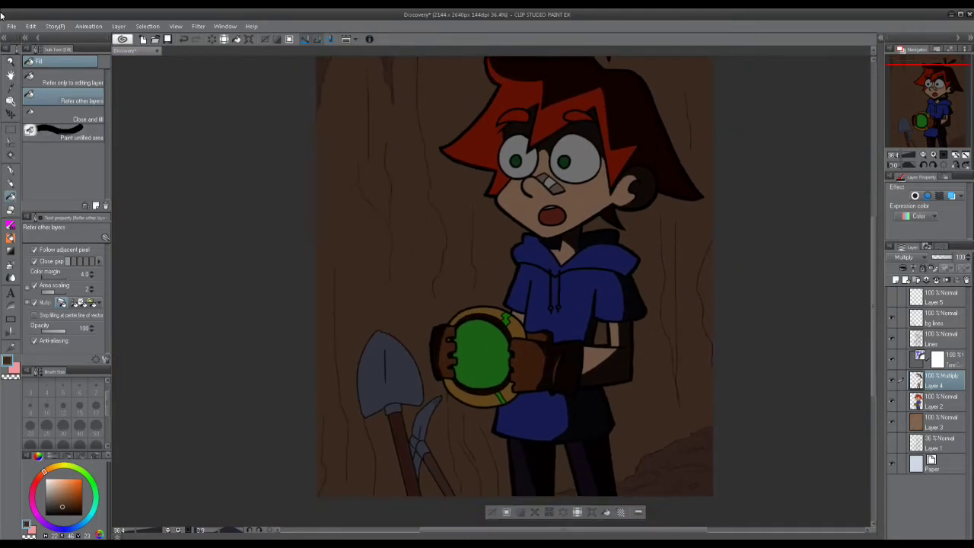
pyautogui.click(35, 27)
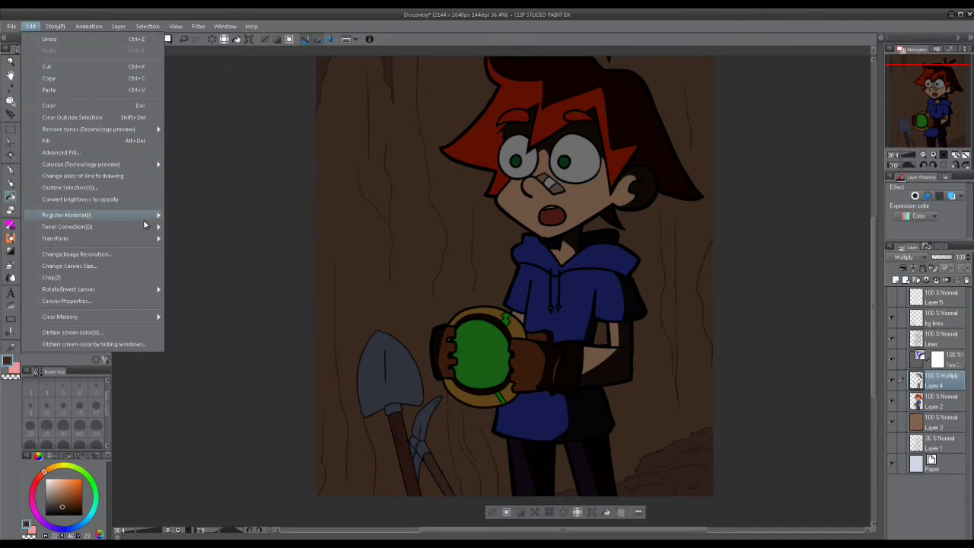
pyautogui.moveTo(114, 227)
pyautogui.click(239, 241)
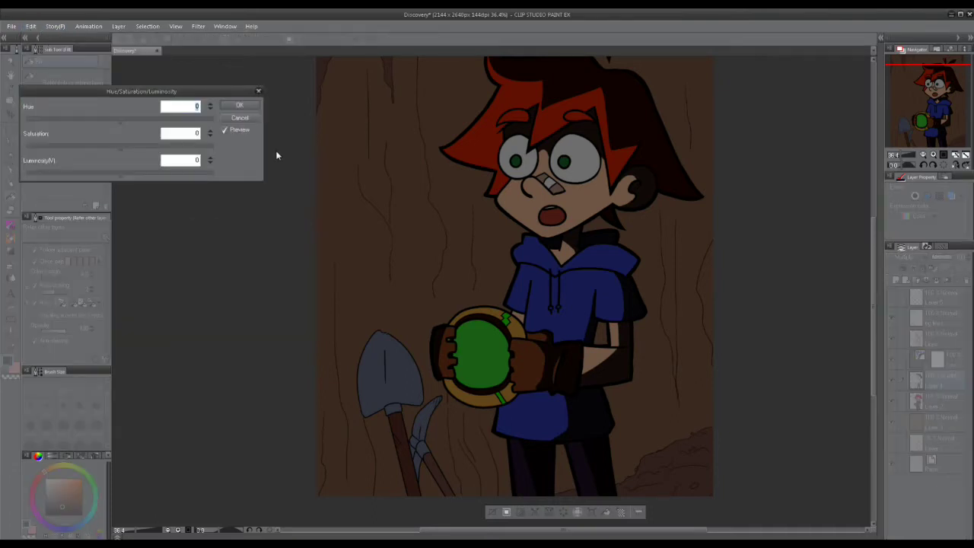
pyautogui.click(144, 149)
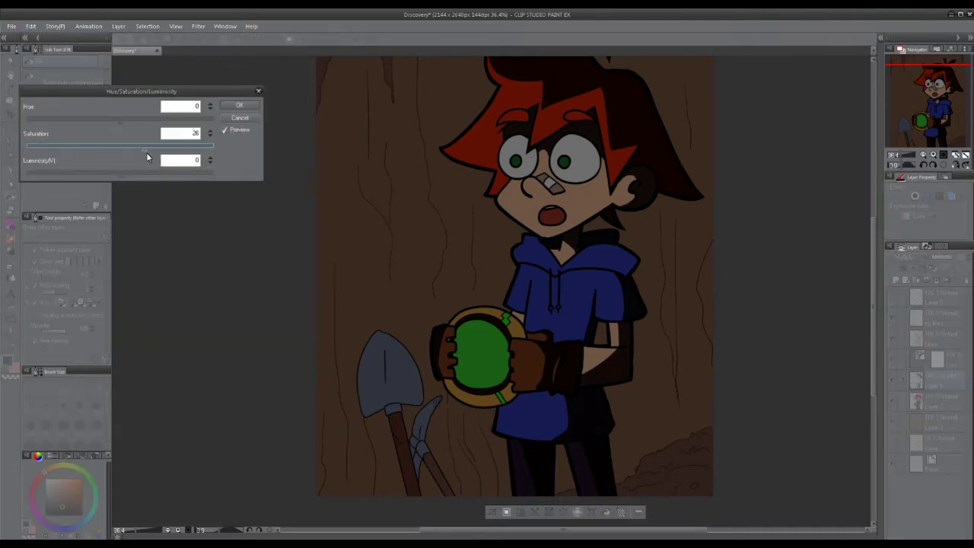
pyautogui.click(153, 173)
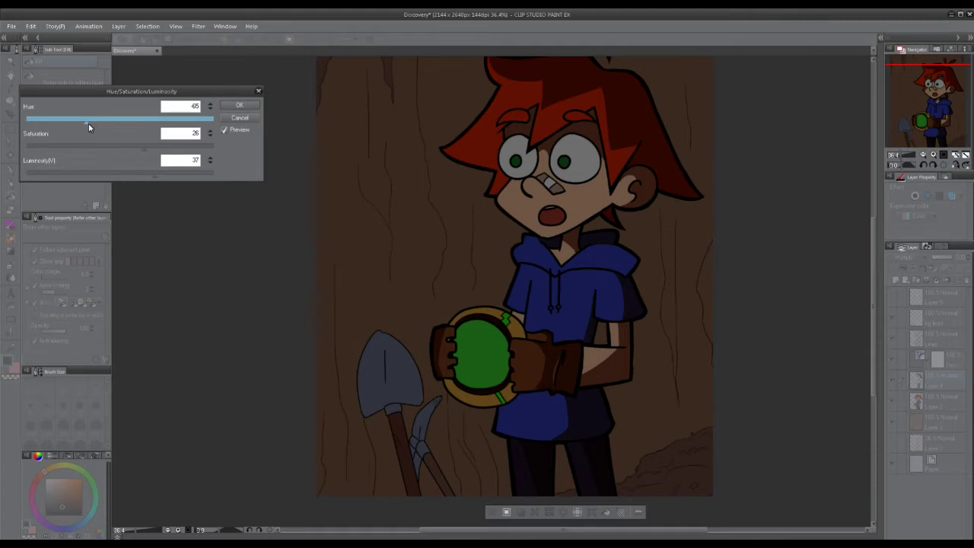
# Try hue shifts of -140, -49, 25, 60, 134 and 168 on the shadow layer.
pyautogui.click(46, 119)
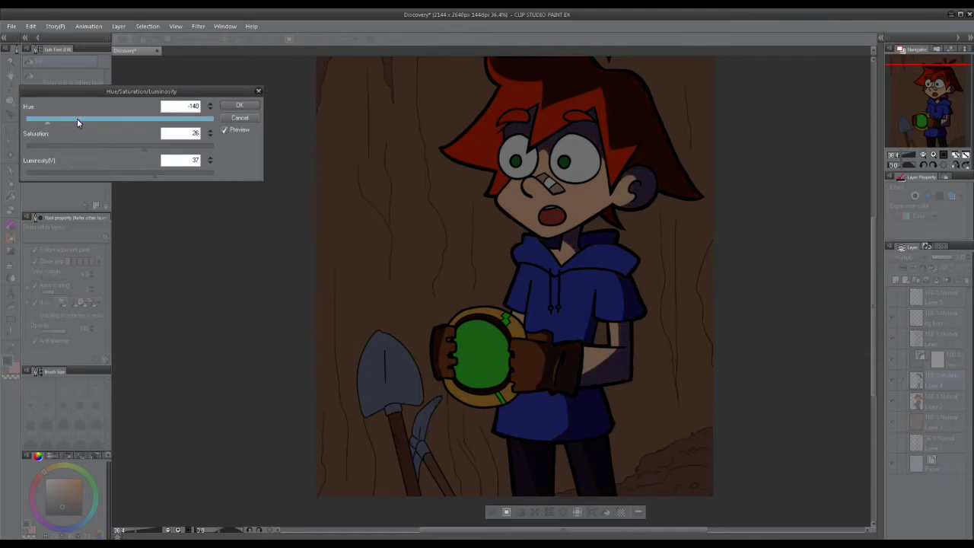
pyautogui.moveTo(555, 210); pyautogui.dragTo(477, 223)
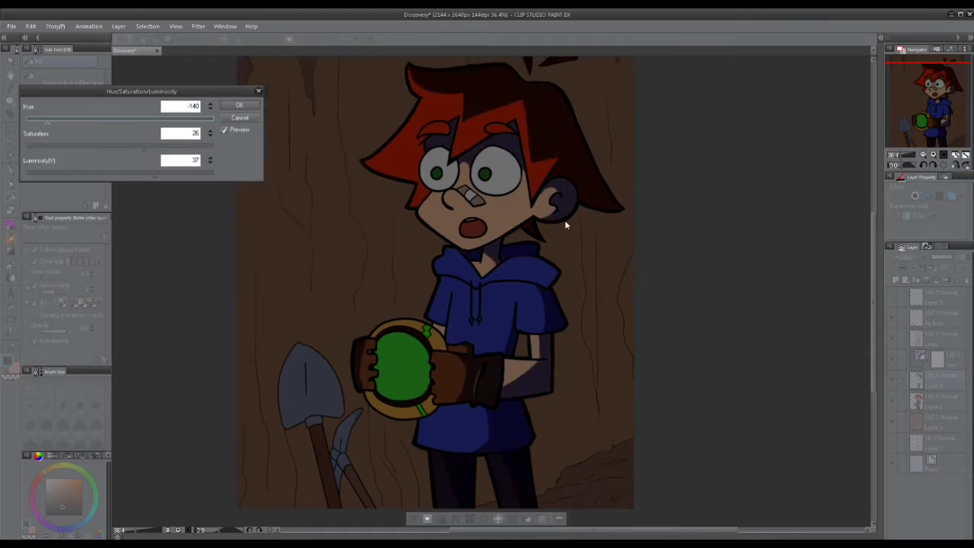
pyautogui.click(89, 120)
pyautogui.moveTo(565, 333); pyautogui.dragTo(576, 372)
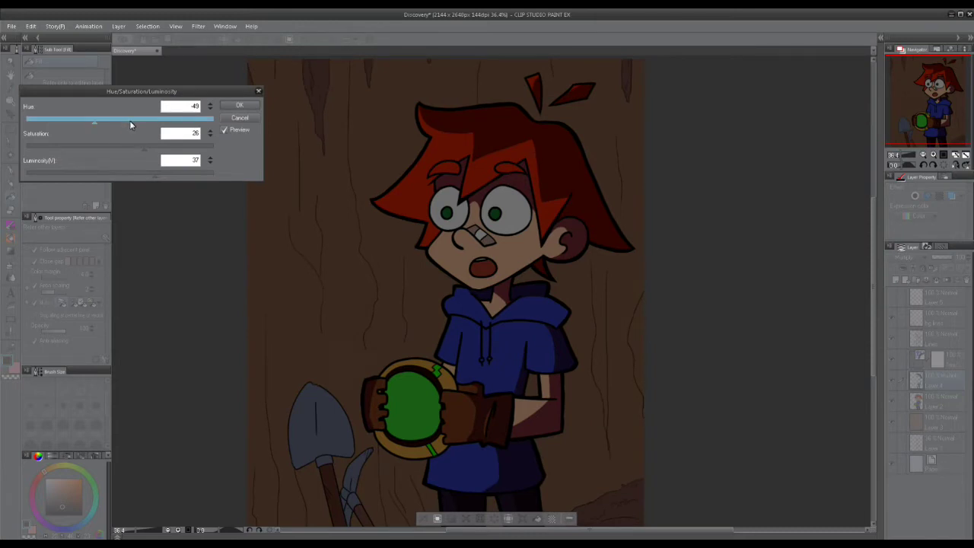
pyautogui.click(131, 119)
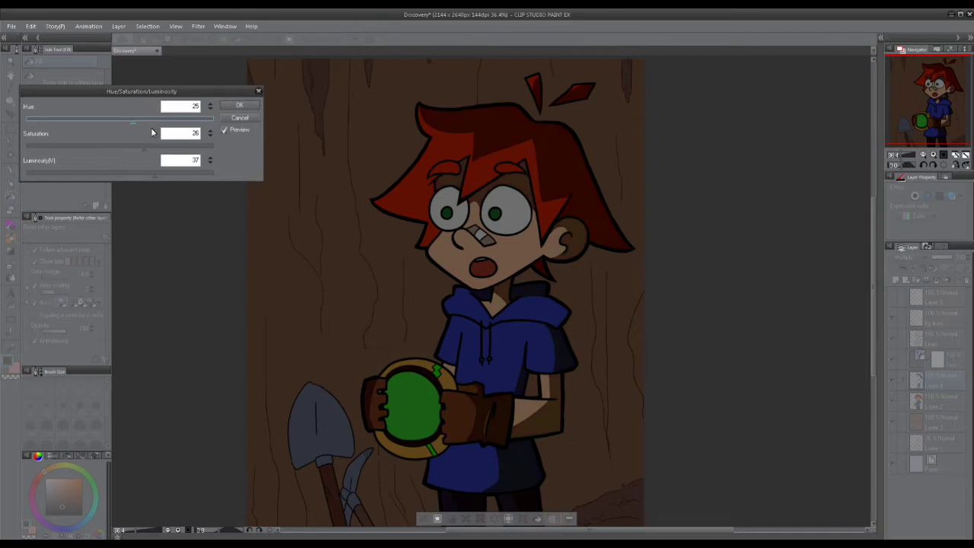
pyautogui.click(150, 120)
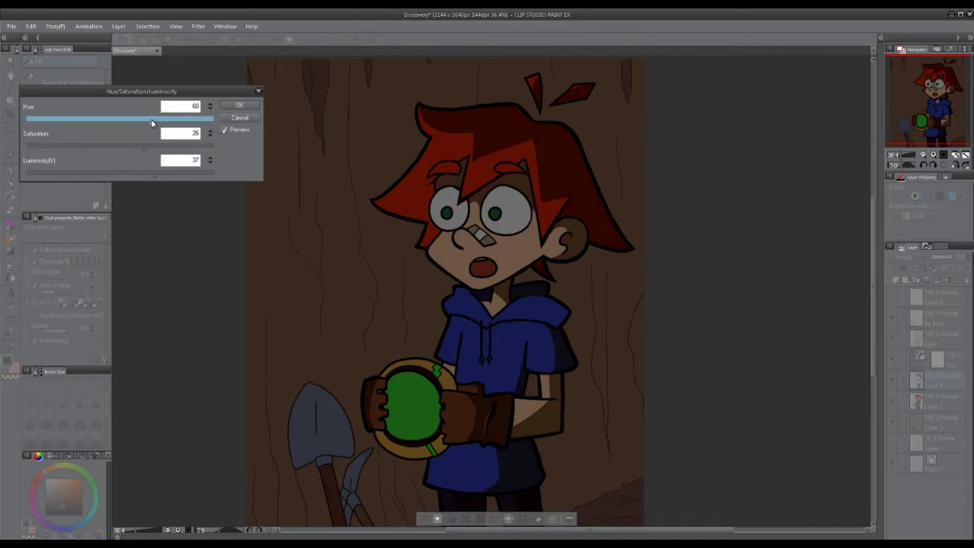
pyautogui.moveTo(222, 302); pyautogui.dragTo(244, 309)
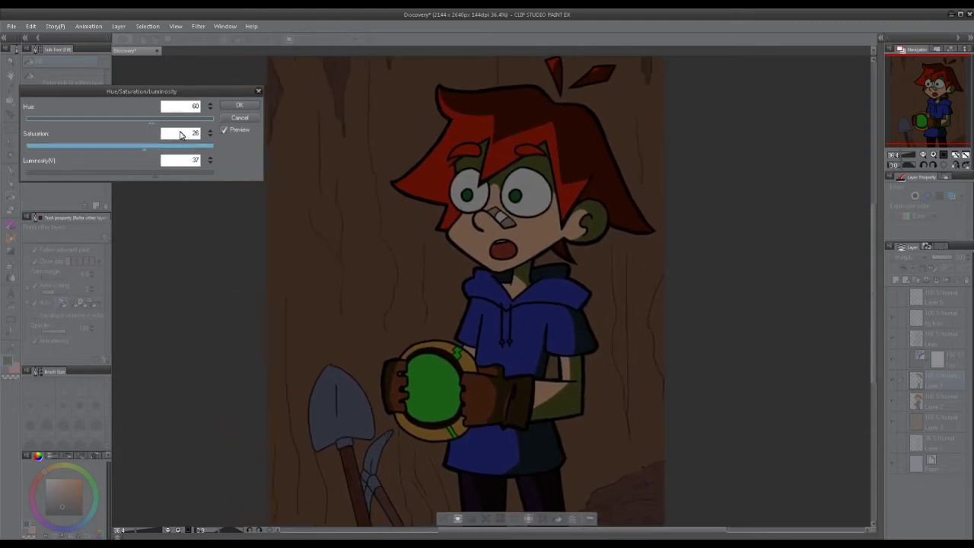
pyautogui.click(186, 122)
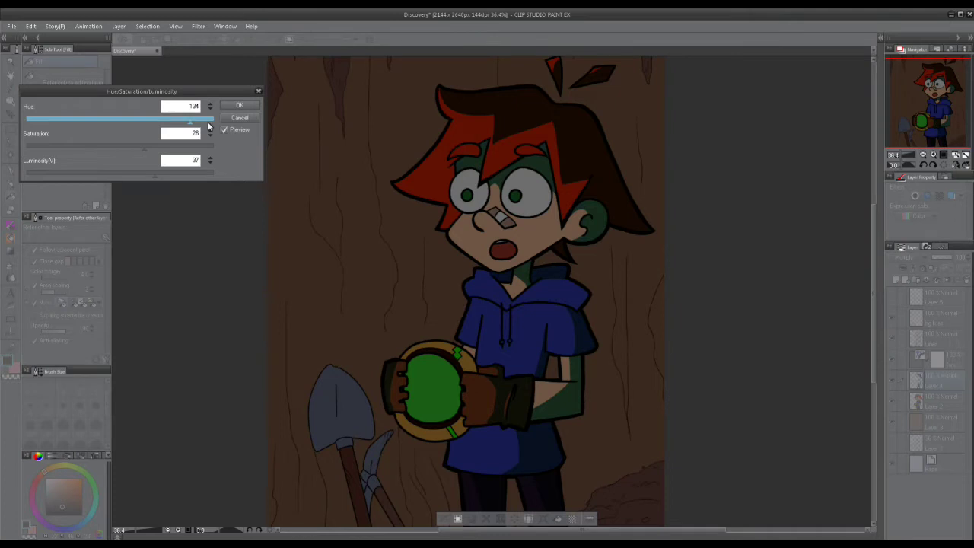
pyautogui.moveTo(211, 261); pyautogui.dragTo(236, 262)
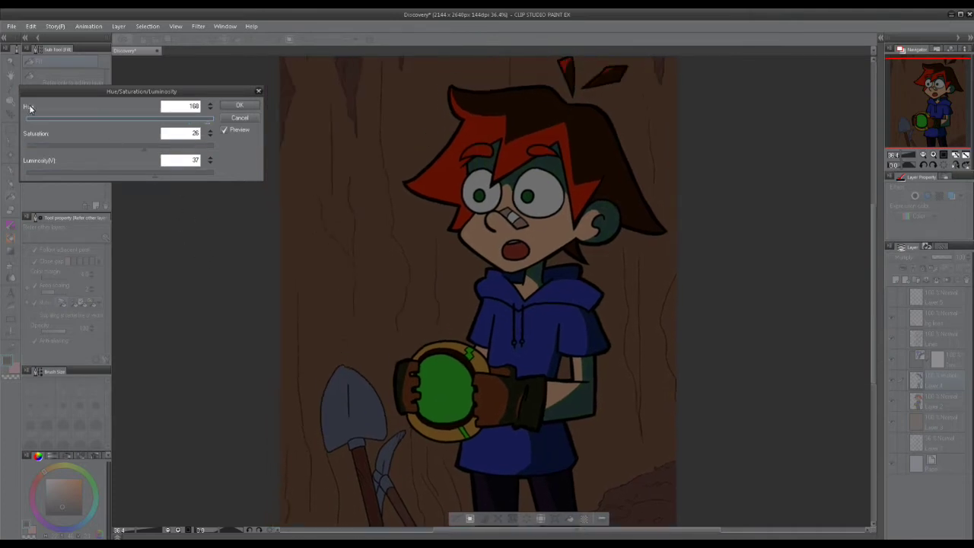
pyautogui.click(42, 120)
pyautogui.click(155, 121)
# Set the shadows' hue to -10 and their luminosity to about 31, and apply the correction.
pyautogui.click(116, 122)
pyautogui.moveTo(148, 175); pyautogui.dragTo(112, 175)
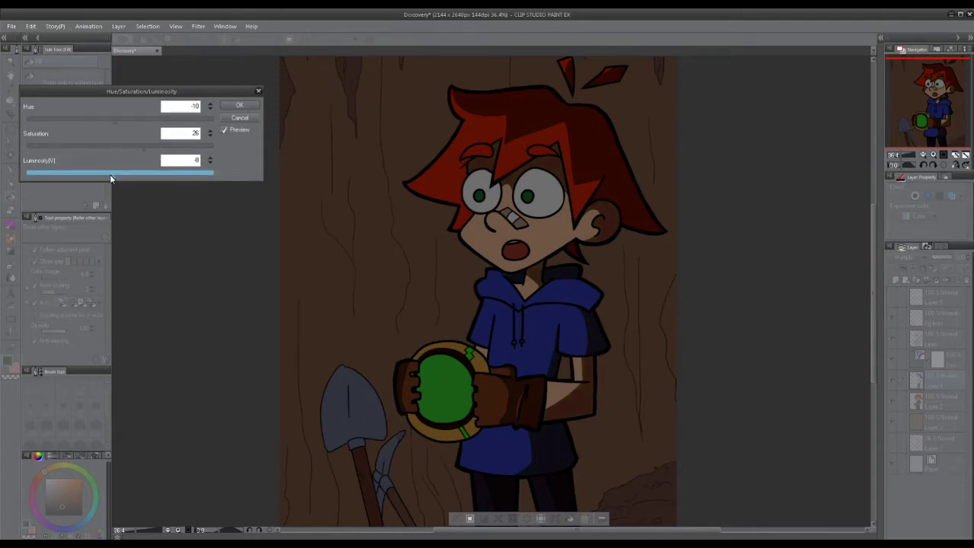
pyautogui.click(138, 177)
pyautogui.moveTo(150, 178)
pyautogui.mouseDown()
pyautogui.moveTo(139, 178)
pyautogui.moveTo(154, 175)
pyautogui.mouseUp()
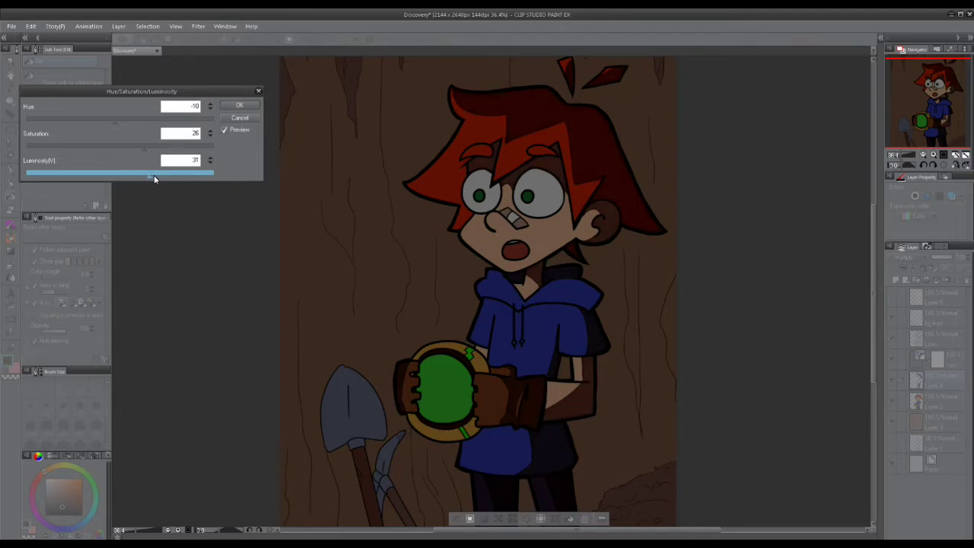
pyautogui.click(239, 105)
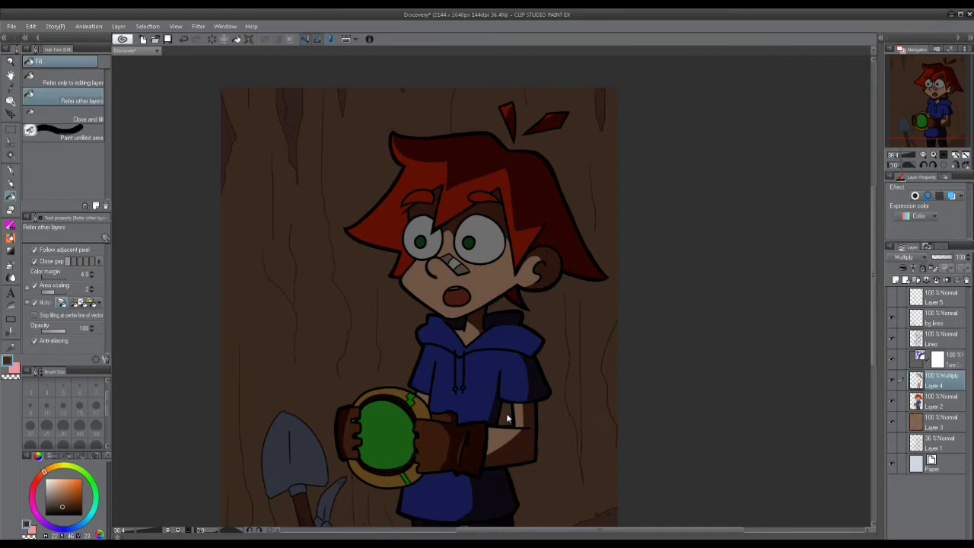
# Switch to the pen, hide the tone curve layer and set the shadow layer's blending mode to Normal.
pyautogui.moveTo(503, 407); pyautogui.dragTo(581, 298)
pyautogui.scroll(5, 575, 234)
pyautogui.moveTo(575, 252); pyautogui.dragTo(524, 398)
pyautogui.scroll(3, 498, 336)
pyautogui.scroll(-3, 497, 337)
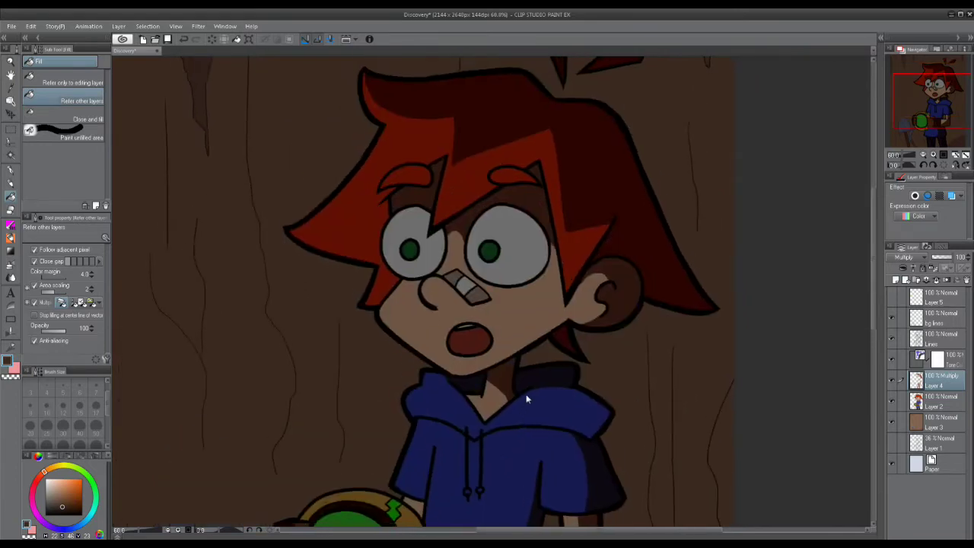
pyautogui.scroll(2, 515, 290)
pyautogui.press('p')
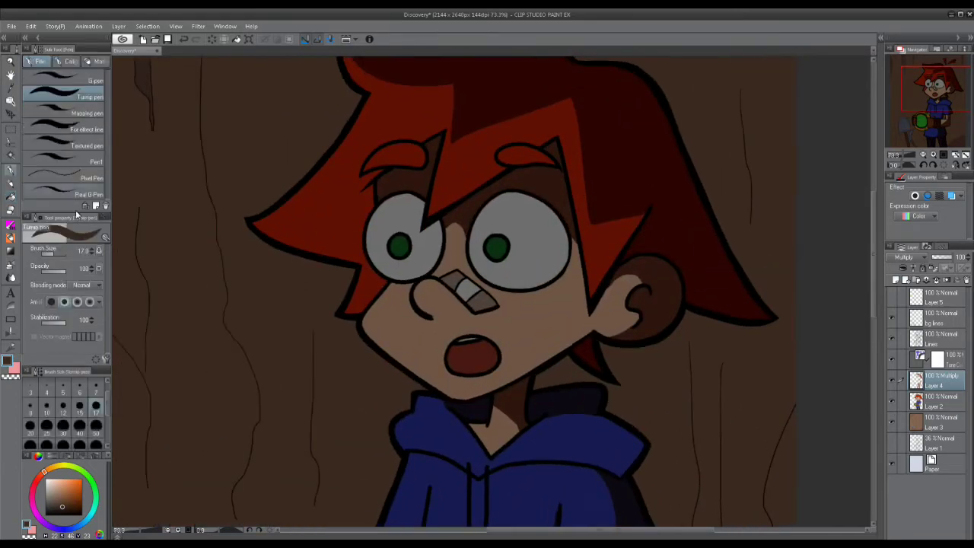
pyautogui.click(891, 360)
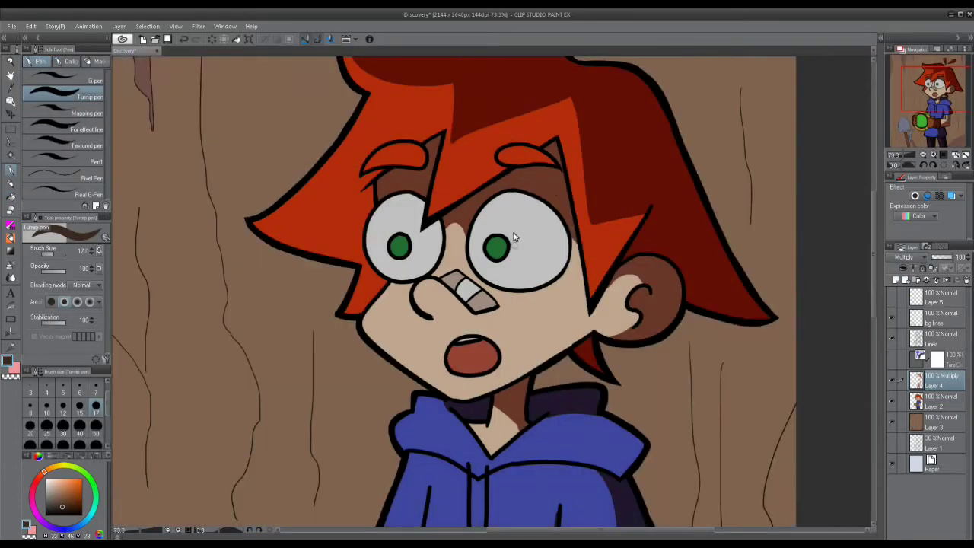
pyautogui.keyDown('alt'); pyautogui.click(559, 194); pyautogui.keyUp('alt')
pyautogui.click(909, 256)
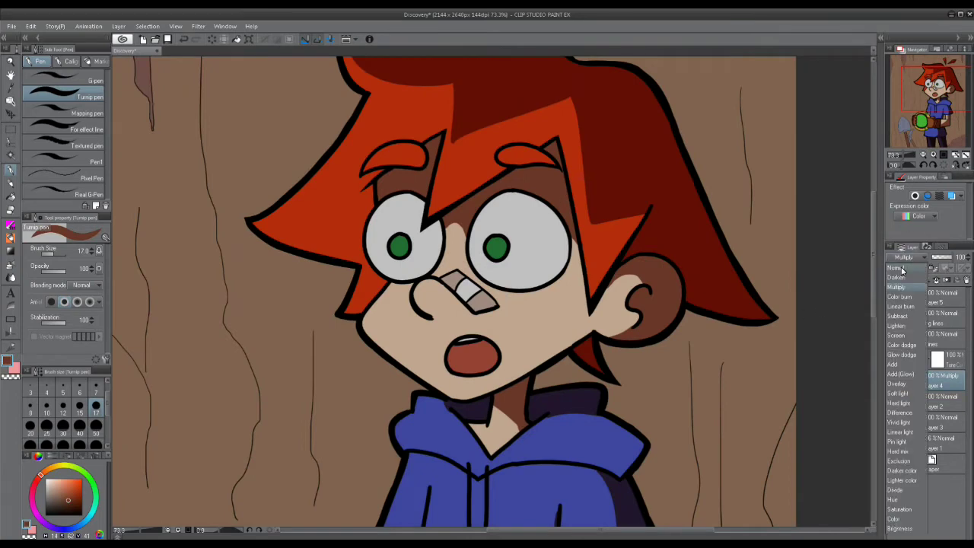
pyautogui.click(901, 269)
# Sample the shadow color from the hair, set the shadow layer back to Multiply and show the tone curve layer.
pyautogui.scroll(-4, 590, 130)
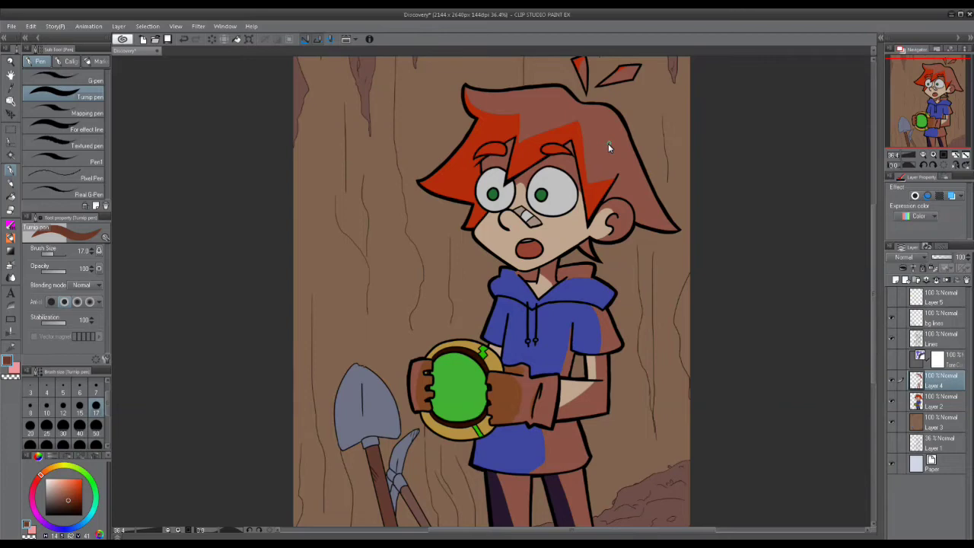
pyautogui.keyDown('alt'); pyautogui.click(594, 143); pyautogui.keyUp('alt')
pyautogui.click(907, 260)
pyautogui.click(903, 287)
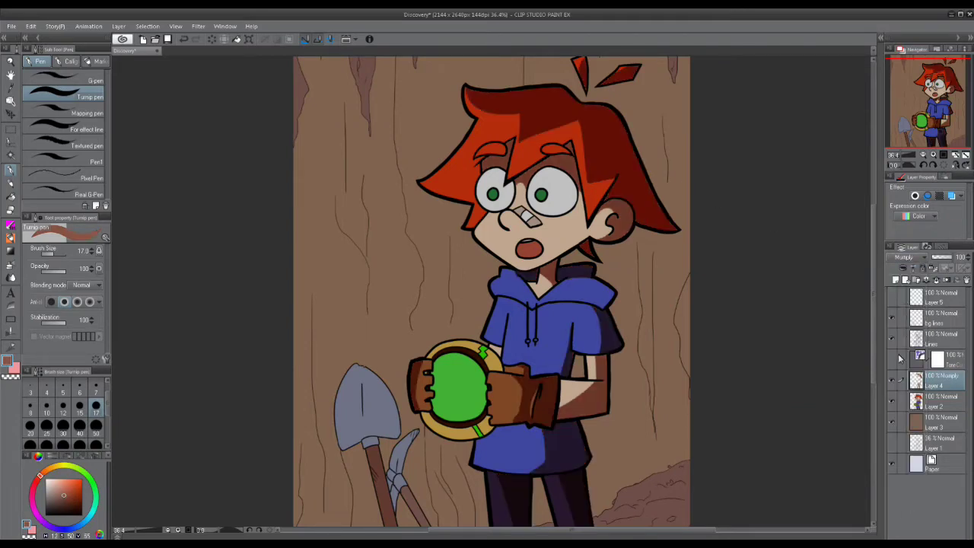
pyautogui.click(893, 359)
# Select the painted area of the character's flat color layer (Layer 2) and add a new raster layer above it.
pyautogui.scroll(3, 585, 217)
pyautogui.scroll(5, 535, 185)
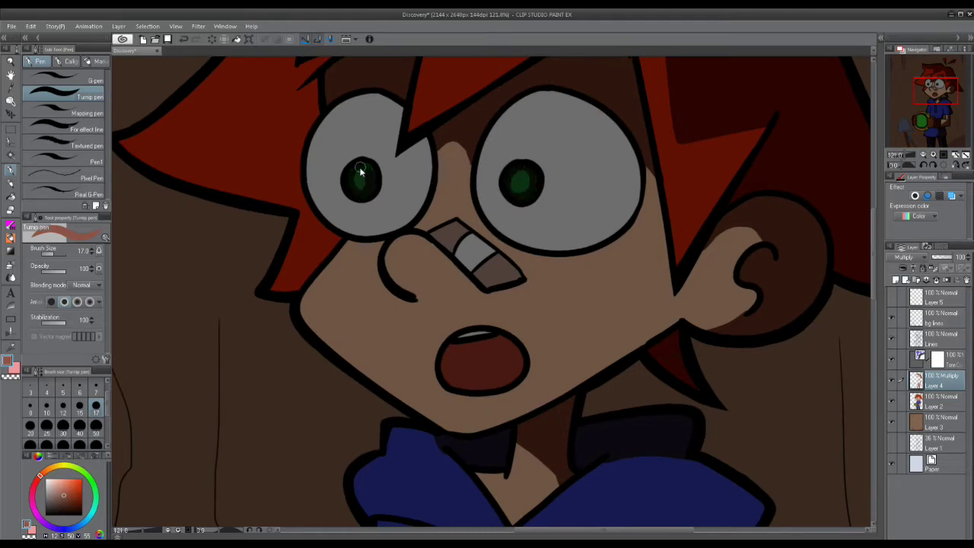
pyautogui.scroll(-5, 668, 396)
pyautogui.moveTo(670, 415); pyautogui.dragTo(709, 408)
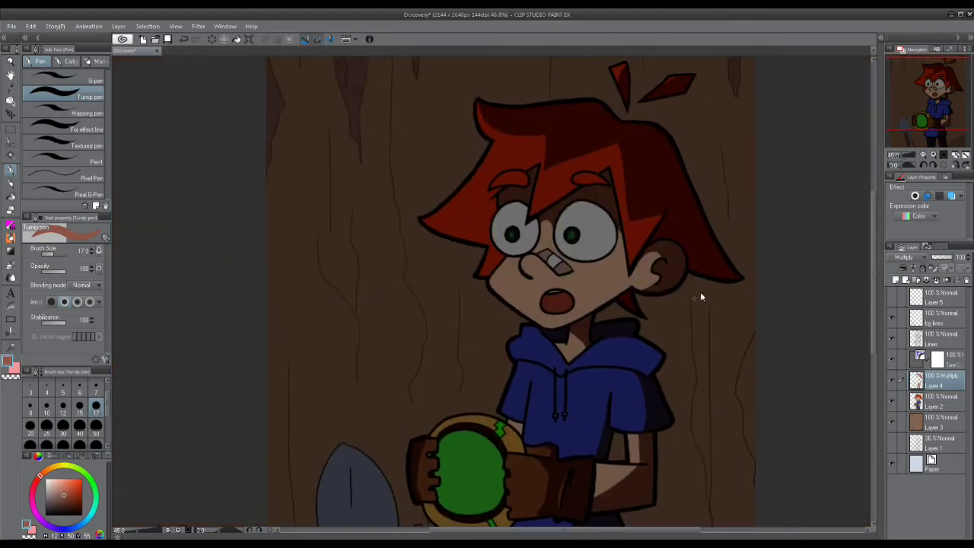
pyautogui.click(931, 405)
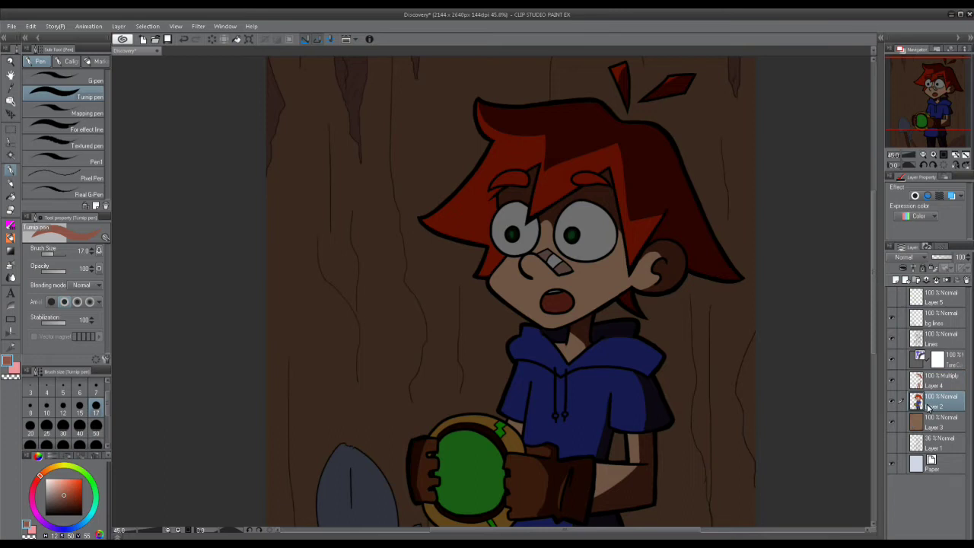
pyautogui.rightClick(936, 409)
pyautogui.moveTo(883, 281)
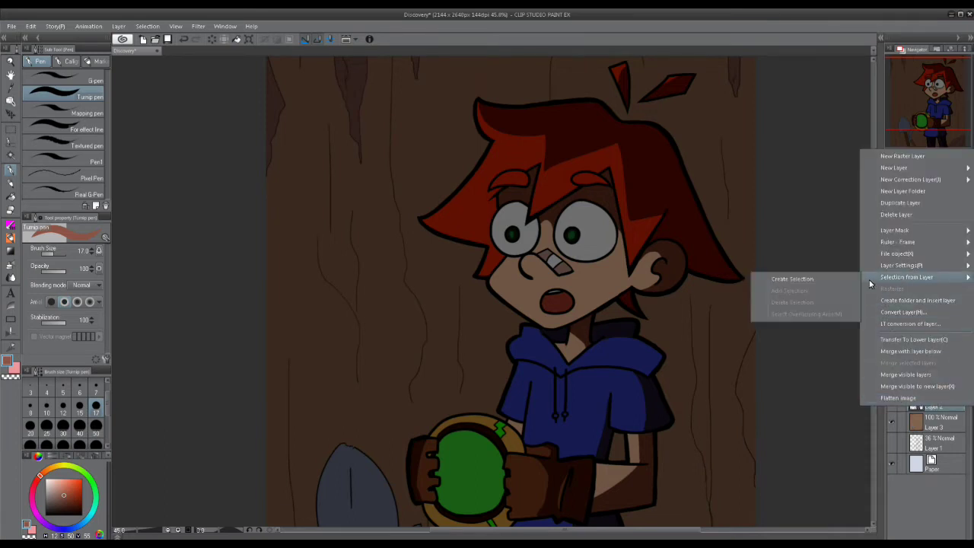
pyautogui.click(836, 279)
pyautogui.hotkey('ctrl', 'd')
pyautogui.click(906, 280)
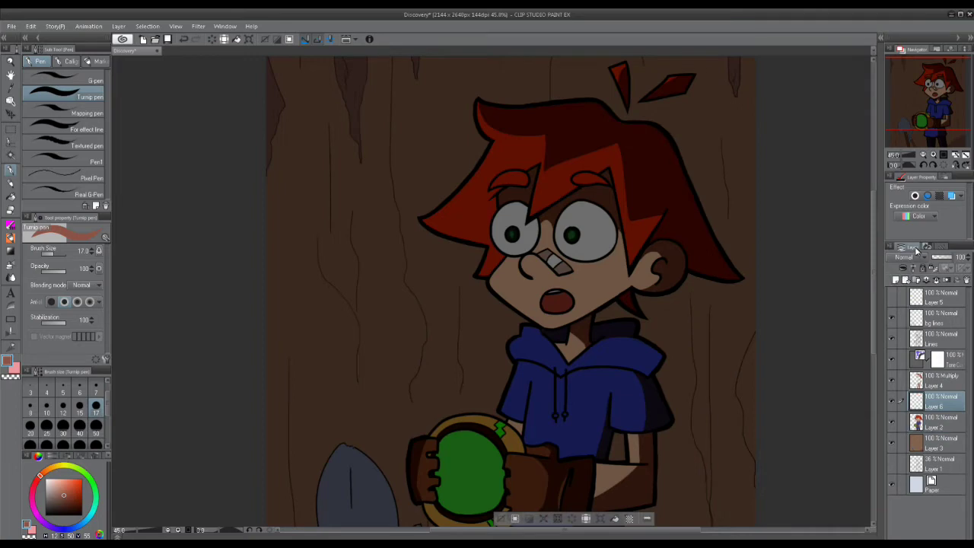
# Choose a bright green pen color and set the new layer's blending mode to Add (Glow).
pyautogui.click(905, 257)
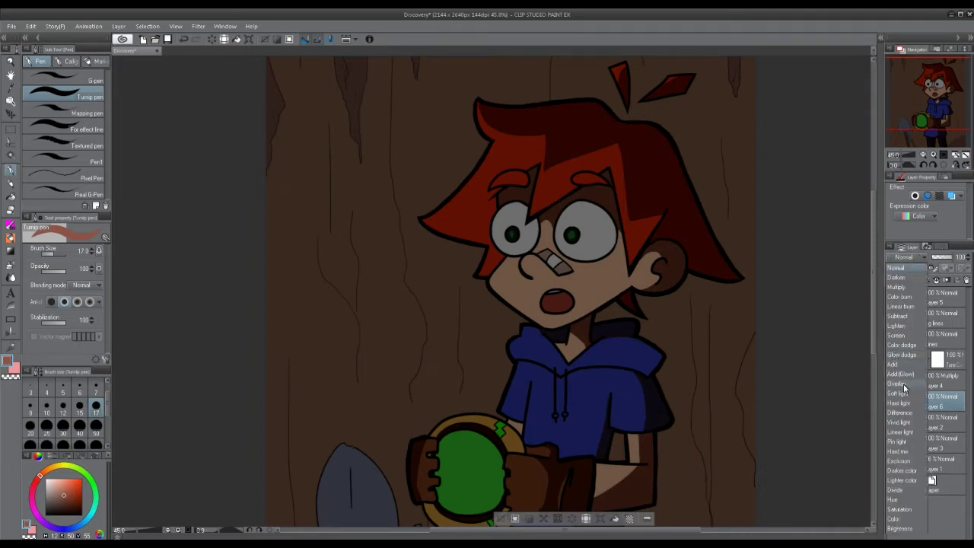
pyautogui.click(903, 383)
pyautogui.scroll(5, 446, 190)
pyautogui.moveTo(396, 408); pyautogui.dragTo(314, 127)
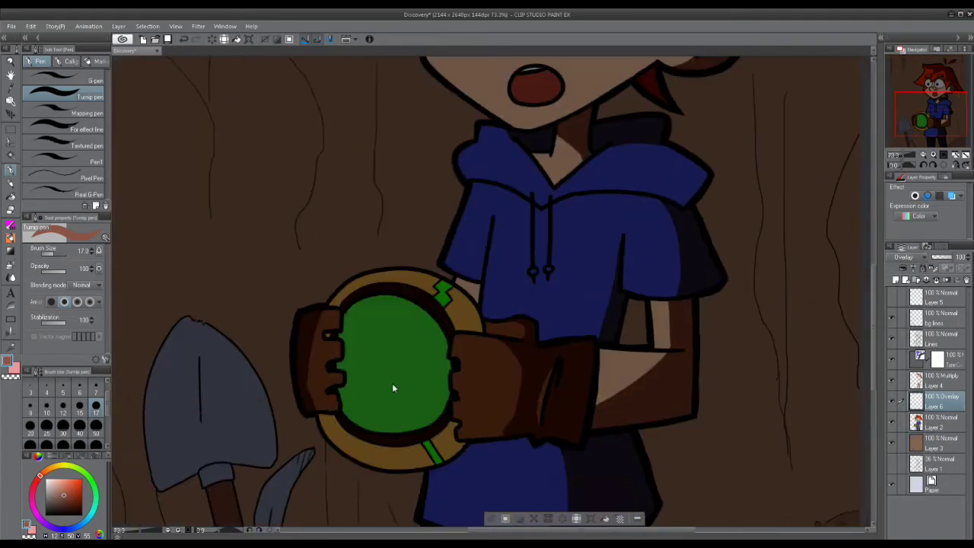
pyautogui.click(90, 484)
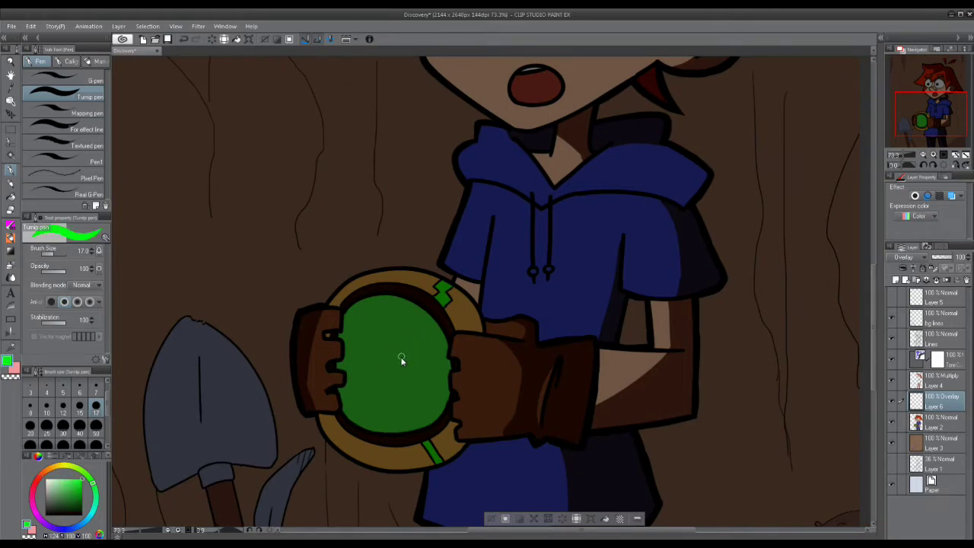
pyautogui.scroll(5, 401, 360)
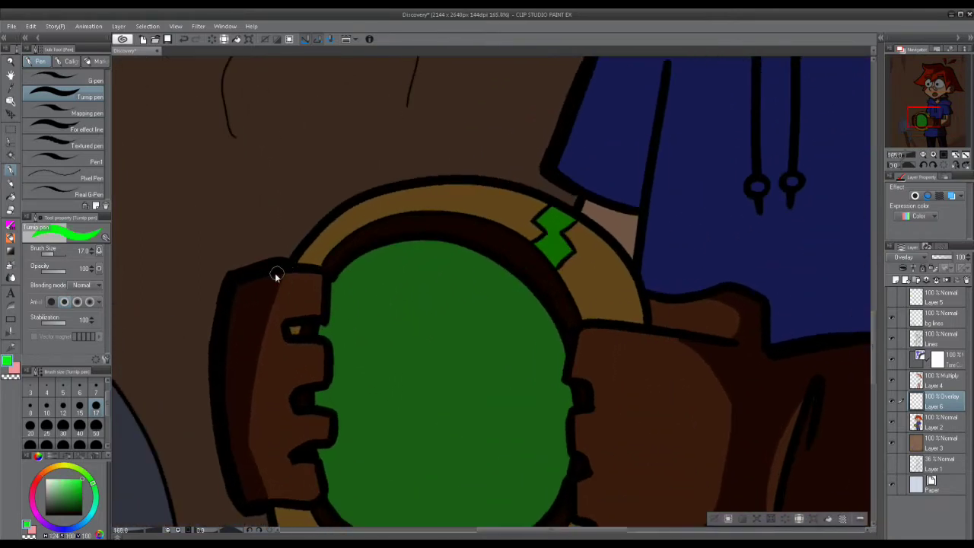
pyautogui.click(911, 259)
pyautogui.click(906, 375)
# Paint bright green rim light along the finger edges of the glove nearest the shovel.
pyautogui.moveTo(315, 317)
pyautogui.mouseDown()
pyautogui.moveTo(390, 250)
pyautogui.moveTo(358, 254)
pyautogui.moveTo(351, 286)
pyautogui.moveTo(399, 300)
pyautogui.moveTo(397, 334)
pyautogui.moveTo(371, 340)
pyautogui.moveTo(362, 369)
pyautogui.moveTo(392, 383)
pyautogui.moveTo(403, 409)
pyautogui.mouseUp()
pyautogui.scroll(1, 344, 208)
pyautogui.moveTo(402, 408); pyautogui.dragTo(416, 282)
pyautogui.moveTo(416, 283)
pyautogui.mouseDown()
pyautogui.moveTo(376, 298)
pyautogui.moveTo(379, 317)
pyautogui.moveTo(403, 318)
pyautogui.moveTo(397, 352)
pyautogui.mouseUp()
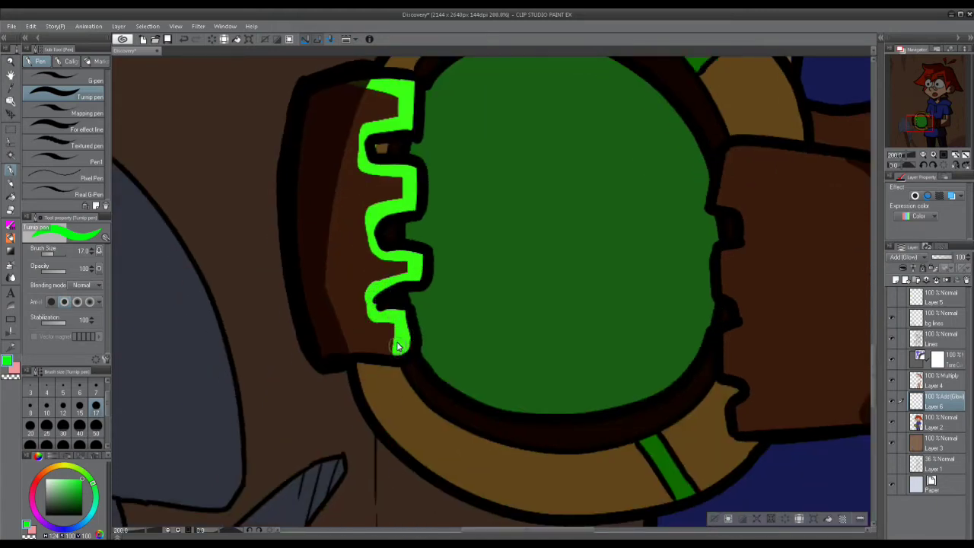
# Paint green rim light along the finger edges of the other glove, undoing the unwanted stroke.
pyautogui.scroll(-1, 465, 235)
pyautogui.moveTo(684, 217); pyautogui.dragTo(507, 195)
pyautogui.scroll(1, 512, 190)
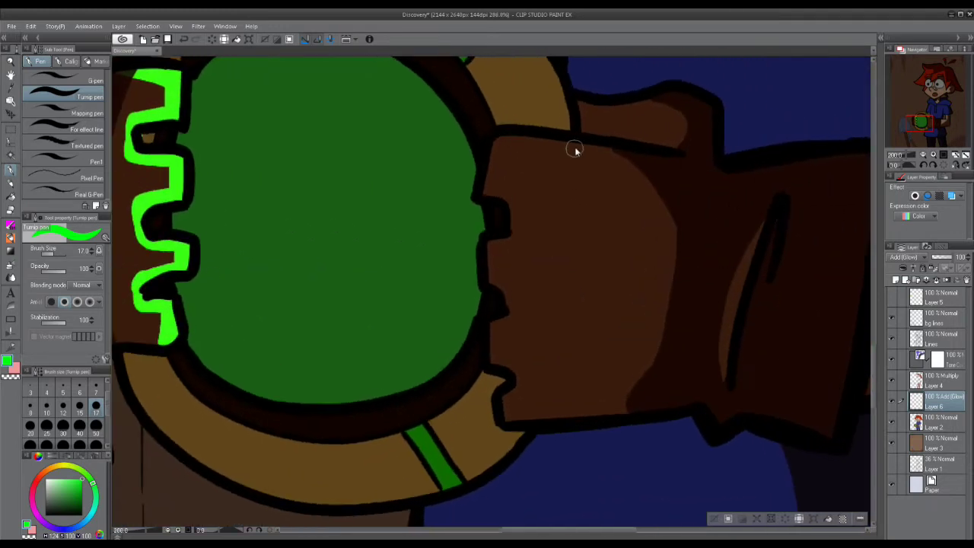
pyautogui.moveTo(583, 146)
pyautogui.mouseDown()
pyautogui.moveTo(497, 145)
pyautogui.moveTo(489, 196)
pyautogui.moveTo(517, 242)
pyautogui.moveTo(496, 246)
pyautogui.moveTo(515, 316)
pyautogui.moveTo(499, 355)
pyautogui.moveTo(509, 417)
pyautogui.mouseUp()
pyautogui.scroll(-2, 487, 254)
pyautogui.moveTo(499, 183); pyautogui.dragTo(399, 485)
pyautogui.moveTo(443, 118); pyautogui.dragTo(414, 320)
pyautogui.moveTo(406, 248); pyautogui.dragTo(383, 296)
pyautogui.moveTo(489, 159)
pyautogui.mouseDown()
pyautogui.moveTo(449, 358)
pyautogui.moveTo(460, 346)
pyautogui.mouseUp()
pyautogui.hotkey('ctrl', 'z')
# Paint green rim light along the hoodie's sleeve and hood edges, trimming the strokes with transparent color.
pyautogui.scroll(1, 459, 305)
pyautogui.moveTo(406, 172); pyautogui.dragTo(354, 211)
pyautogui.moveTo(365, 171)
pyautogui.mouseDown()
pyautogui.moveTo(438, 264)
pyautogui.moveTo(537, 312)
pyautogui.moveTo(475, 267)
pyautogui.mouseUp()
pyautogui.click(14, 377)
pyautogui.moveTo(578, 322); pyautogui.dragTo(331, 255)
pyautogui.press('c')
pyautogui.moveTo(337, 254)
pyautogui.mouseDown()
pyautogui.moveTo(543, 221)
pyautogui.moveTo(750, 242)
pyautogui.mouseUp()
pyautogui.moveTo(767, 183); pyautogui.dragTo(680, 241)
pyautogui.moveTo(287, 203); pyautogui.dragTo(333, 303)
pyautogui.press('c')
pyautogui.moveTo(266, 245); pyautogui.dragTo(334, 299)
pyautogui.moveTo(334, 300); pyautogui.dragTo(465, 242)
pyautogui.moveTo(396, 183); pyautogui.dragTo(585, 447)
pyautogui.press('c')
# Paint a thin green rim light along the character's cheek, chin and jawline, redoing strokes that miss the contour.
pyautogui.moveTo(272, 61)
pyautogui.mouseDown()
pyautogui.moveTo(201, 170)
pyautogui.moveTo(309, 267)
pyautogui.mouseUp()
pyautogui.moveTo(259, 220); pyautogui.dragTo(375, 300)
pyautogui.hotkey('ctrl', 'z')
pyautogui.moveTo(271, 233); pyautogui.dragTo(389, 323)
pyautogui.moveTo(341, 290); pyautogui.dragTo(441, 351)
pyautogui.hotkey('ctrl', 'z')
pyautogui.moveTo(370, 312)
pyautogui.mouseDown()
pyautogui.moveTo(448, 359)
pyautogui.moveTo(422, 301)
pyautogui.moveTo(521, 275)
pyautogui.moveTo(536, 259)
pyautogui.mouseUp()
pyautogui.hotkey('ctrl', 'z')
pyautogui.hotkey('ctrl', 'z')
pyautogui.moveTo(469, 292); pyautogui.dragTo(577, 237)
pyautogui.hotkey('ctrl', 'z')
pyautogui.moveTo(695, 179); pyautogui.dragTo(521, 274)
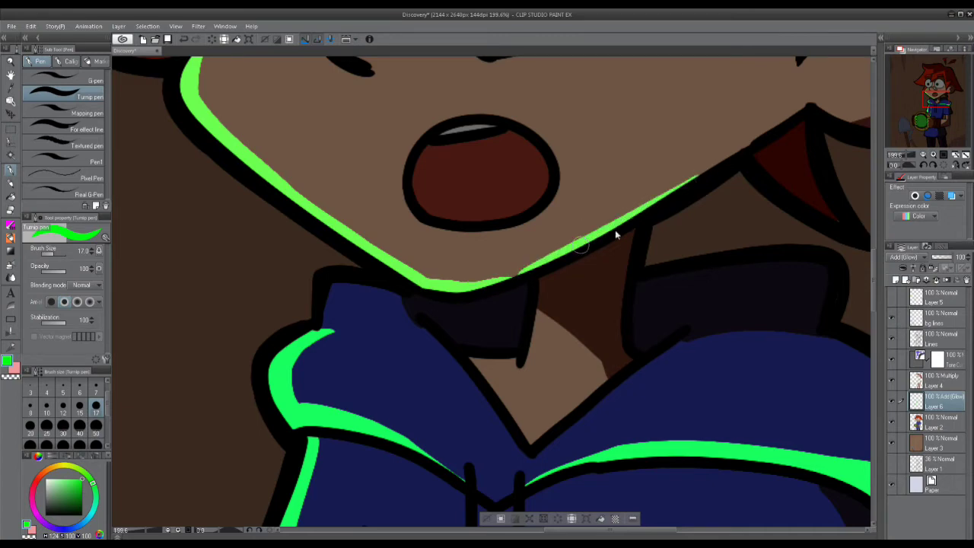
pyautogui.moveTo(708, 172); pyautogui.dragTo(510, 276)
# Add small green reflections in both eyes and paint tapered rim light along the edges of the hair spikes.
pyautogui.moveTo(487, 130); pyautogui.dragTo(535, 477)
pyautogui.moveTo(259, 227); pyautogui.dragTo(258, 241)
pyautogui.moveTo(535, 222); pyautogui.dragTo(536, 237)
pyautogui.moveTo(495, 137); pyautogui.dragTo(503, 326)
pyautogui.moveTo(468, 92)
pyautogui.mouseDown()
pyautogui.moveTo(418, 323)
pyautogui.moveTo(629, 194)
pyautogui.mouseUp()
pyautogui.moveTo(521, 259); pyautogui.dragTo(797, 237)
pyautogui.moveTo(475, 73)
pyautogui.mouseDown()
pyautogui.moveTo(216, 323)
pyautogui.moveTo(221, 82)
pyautogui.mouseUp()
pyautogui.moveTo(221, 89); pyautogui.dragTo(520, 182)
pyautogui.moveTo(521, 183); pyautogui.dragTo(472, 326)
pyautogui.moveTo(457, 114); pyautogui.dragTo(429, 442)
pyautogui.press('c')
pyautogui.moveTo(478, 102); pyautogui.dragTo(393, 247)
pyautogui.moveTo(487, 152); pyautogui.dragTo(447, 383)
pyautogui.press('c')
pyautogui.moveTo(391, 115); pyautogui.dragTo(457, 268)
# Paint green rim light on the lower hoodie and along the trouser leg.
pyautogui.moveTo(761, 487); pyautogui.dragTo(260, 70)
pyautogui.moveTo(490, 91); pyautogui.dragTo(528, 411)
pyautogui.moveTo(681, 231); pyautogui.dragTo(553, 435)
pyautogui.moveTo(380, 487)
pyautogui.mouseDown()
pyautogui.moveTo(427, 221)
pyautogui.moveTo(418, 314)
pyautogui.mouseUp()
pyautogui.moveTo(487, 381); pyautogui.dragTo(470, 280)
pyautogui.moveTo(475, 390); pyautogui.dragTo(486, 467)
pyautogui.moveTo(702, 360); pyautogui.dragTo(728, 465)
# Paint bright green highlight shapes on the orb with the pen at size 50.
pyautogui.scroll(-3, 487, 274)
pyautogui.moveTo(329, 192)
pyautogui.mouseDown()
pyautogui.moveTo(384, 197)
pyautogui.moveTo(335, 239)
pyautogui.mouseUp()
pyautogui.moveTo(423, 239); pyautogui.dragTo(421, 263)
pyautogui.hotkey('ctrl', 'z')
pyautogui.moveTo(352, 186)
pyautogui.mouseDown()
pyautogui.moveTo(359, 220)
pyautogui.moveTo(384, 190)
pyautogui.mouseUp()
pyautogui.moveTo(358, 312); pyautogui.dragTo(364, 314)
pyautogui.moveTo(598, 162); pyautogui.dragTo(558, 275)
pyautogui.scroll(-6, 558, 275)
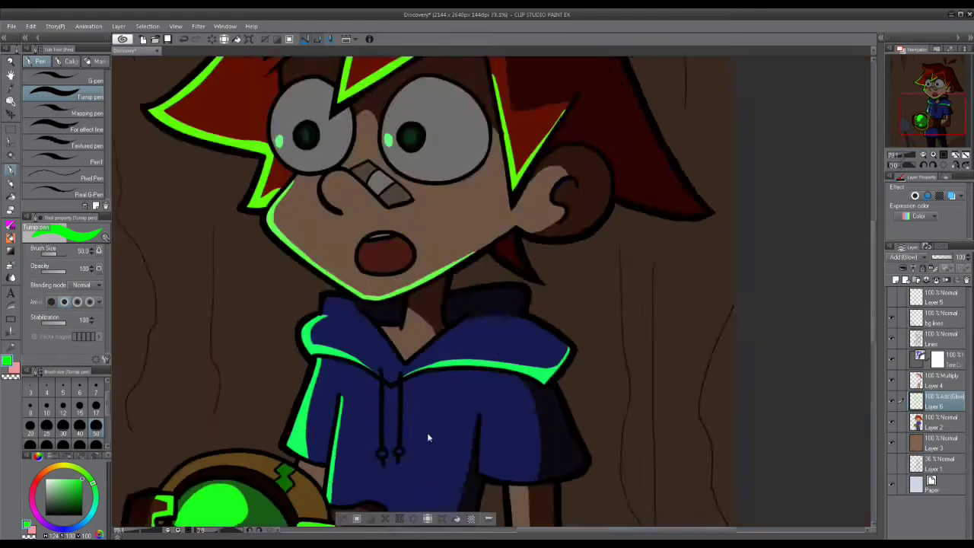
# Clear the character selection and leave the rim light layer on Add (Glow) at full opacity.
pyautogui.click(909, 257)
pyautogui.click(913, 259)
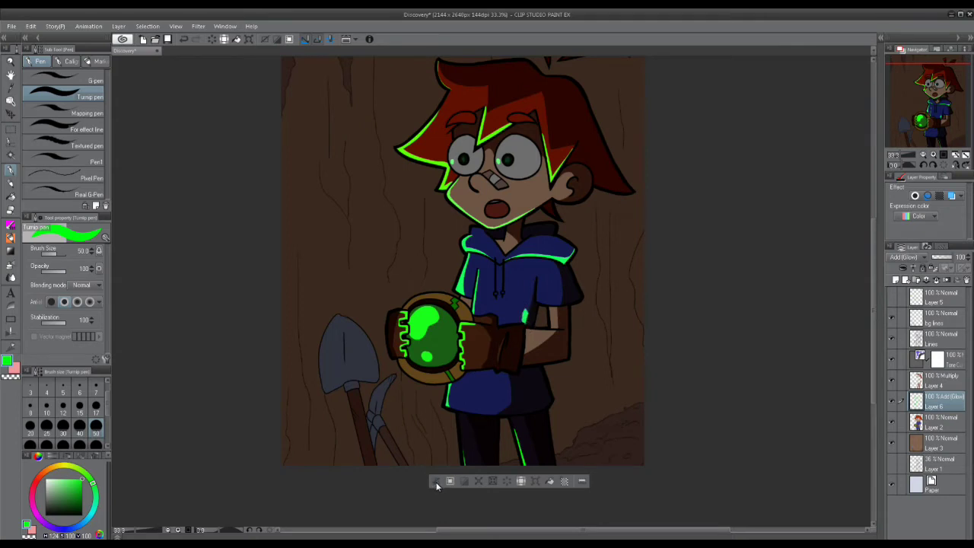
pyautogui.click(436, 483)
pyautogui.moveTo(947, 261); pyautogui.dragTo(969, 256)
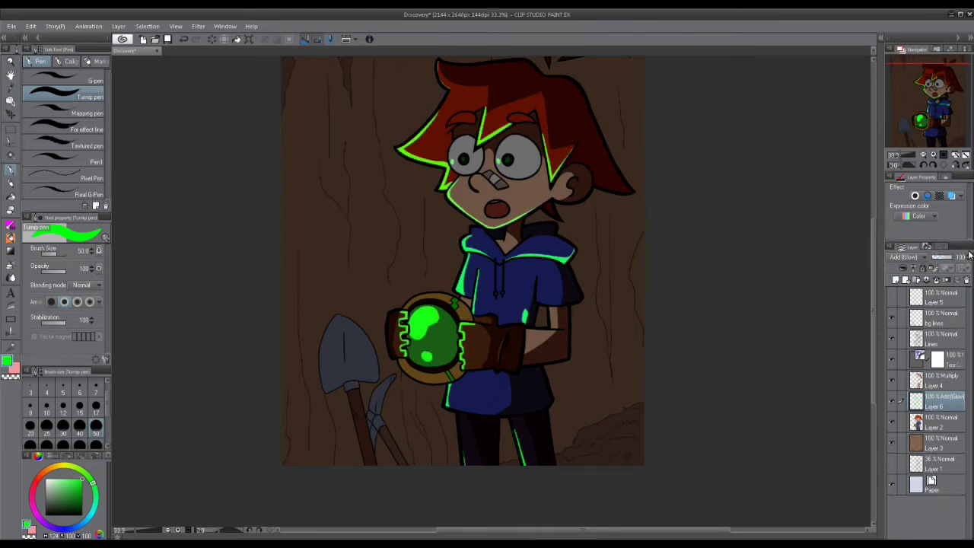
# Lower the rim light layer's saturation to -36 and compare it with the original using the preview.
pyautogui.click(31, 25)
pyautogui.moveTo(129, 226)
pyautogui.click(207, 242)
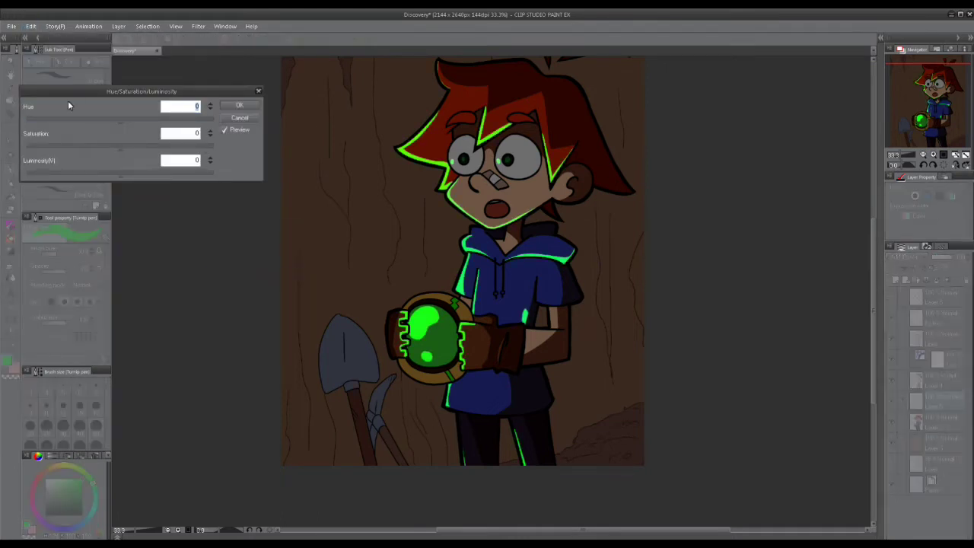
pyautogui.moveTo(107, 146)
pyautogui.mouseDown()
pyautogui.moveTo(82, 145)
pyautogui.moveTo(103, 152)
pyautogui.mouseUp()
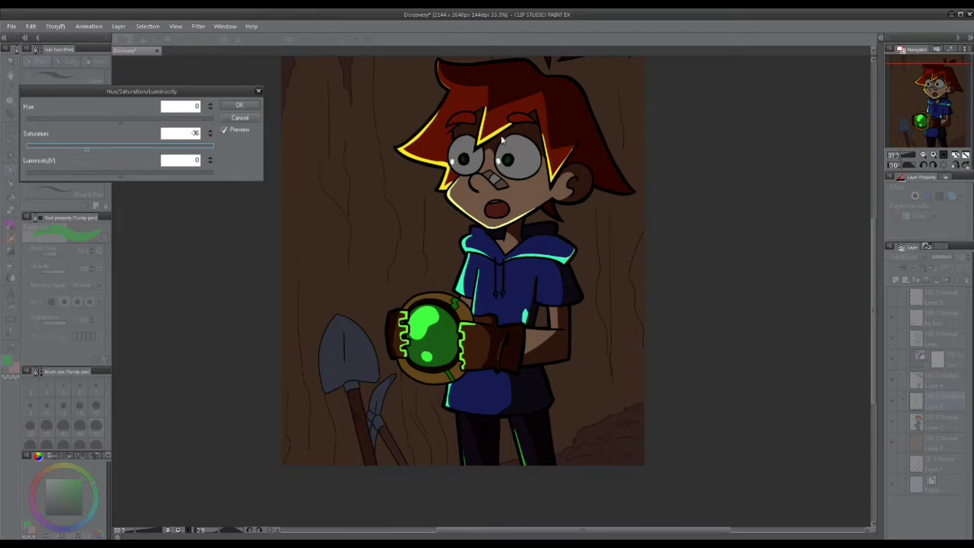
pyautogui.click(225, 130)
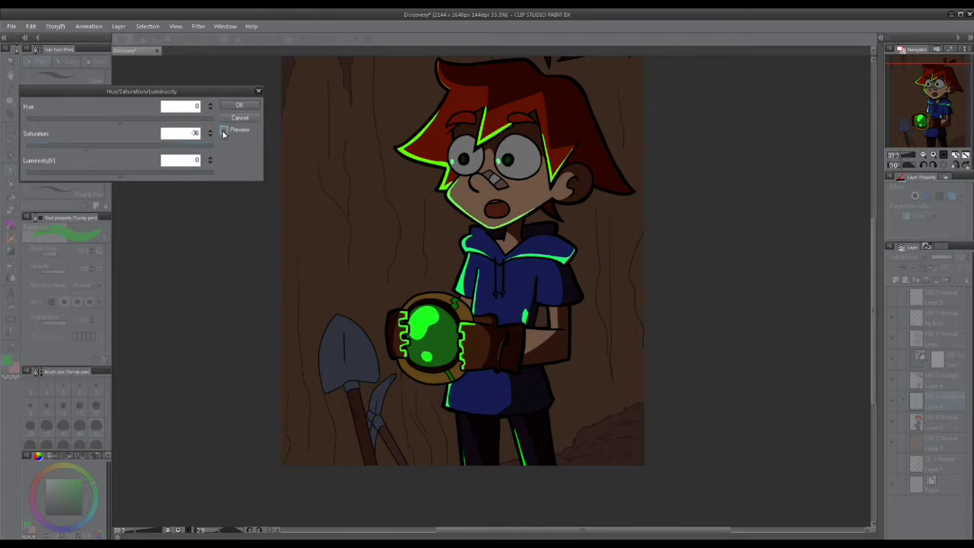
pyautogui.click(225, 131)
# Try hue shifts of -115, 156 and 70 on the rim light layer.
pyautogui.moveTo(103, 124); pyautogui.dragTo(59, 121)
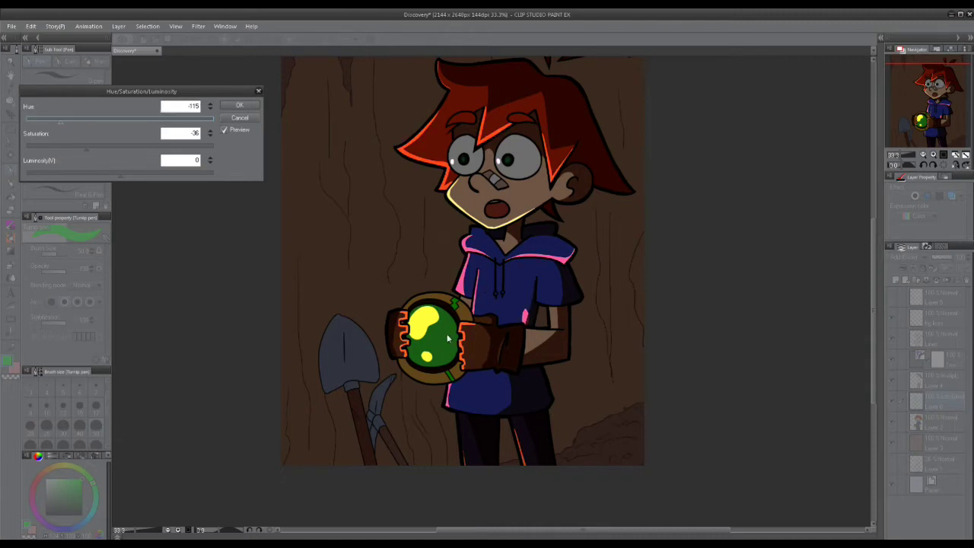
pyautogui.scroll(1, 455, 354)
pyautogui.moveTo(507, 245); pyautogui.dragTo(521, 333)
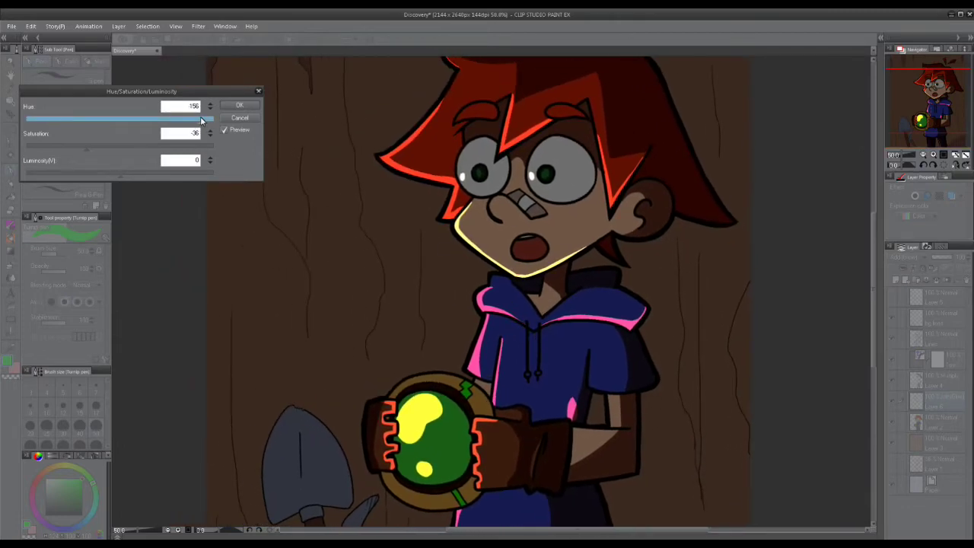
pyautogui.moveTo(509, 301); pyautogui.dragTo(502, 245)
pyautogui.moveTo(522, 334); pyautogui.dragTo(528, 357)
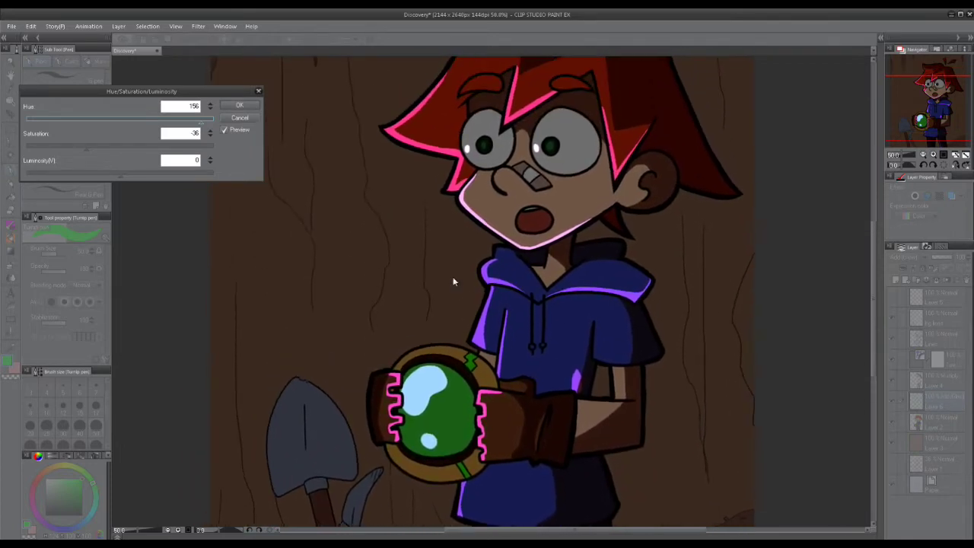
pyautogui.moveTo(182, 128); pyautogui.dragTo(141, 132)
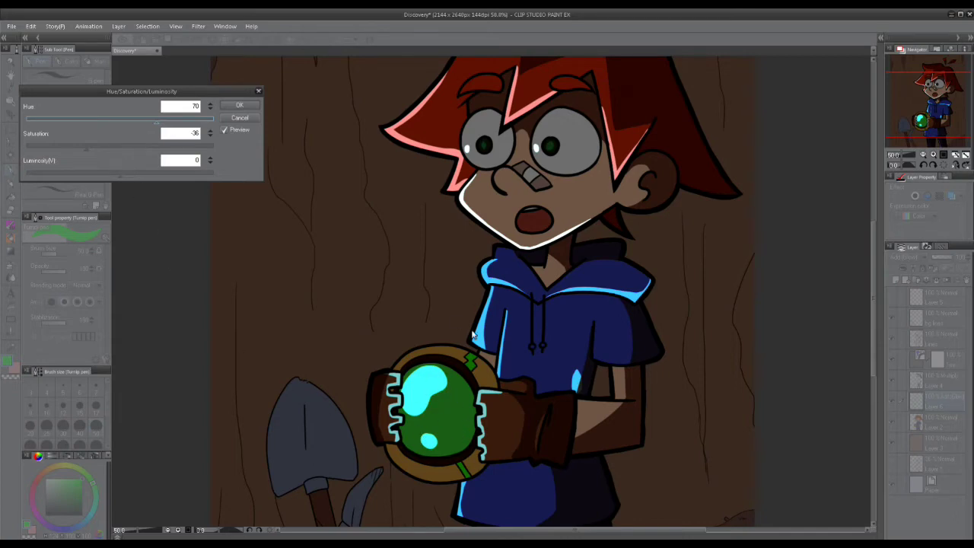
# Set the rim light's hue shift back to 0 and apply the hue and saturation correction.
pyautogui.moveTo(156, 122); pyautogui.dragTo(116, 122)
pyautogui.click(211, 104)
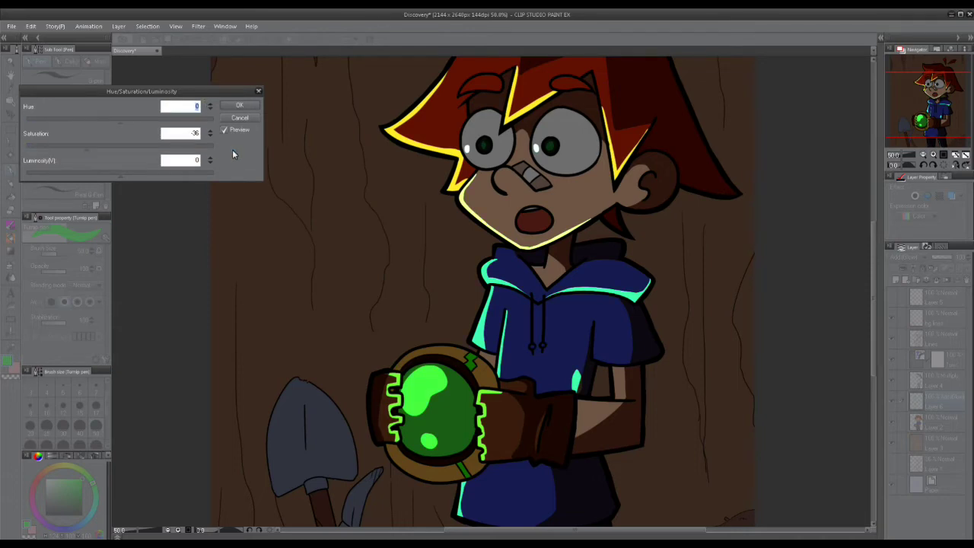
pyautogui.click(242, 108)
pyautogui.scroll(-3, 788, 341)
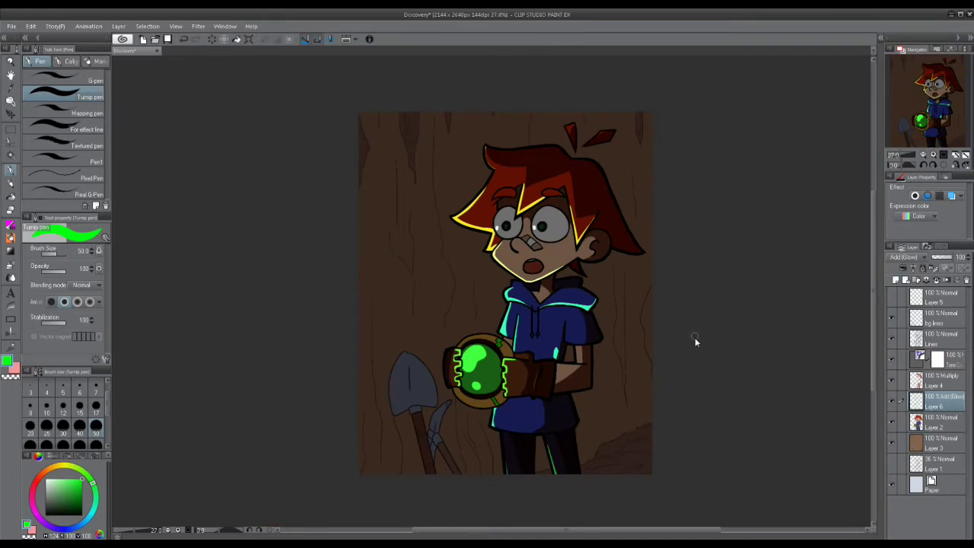
pyautogui.moveTo(681, 313); pyautogui.dragTo(676, 356)
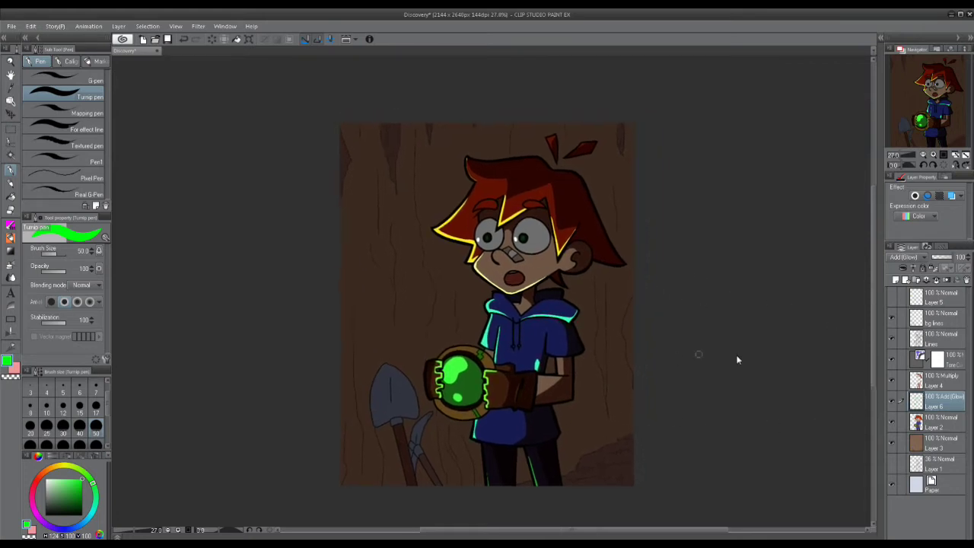
# Add a new layer above the shadow layer and set its blending mode to Add (Glow).
pyautogui.click(938, 387)
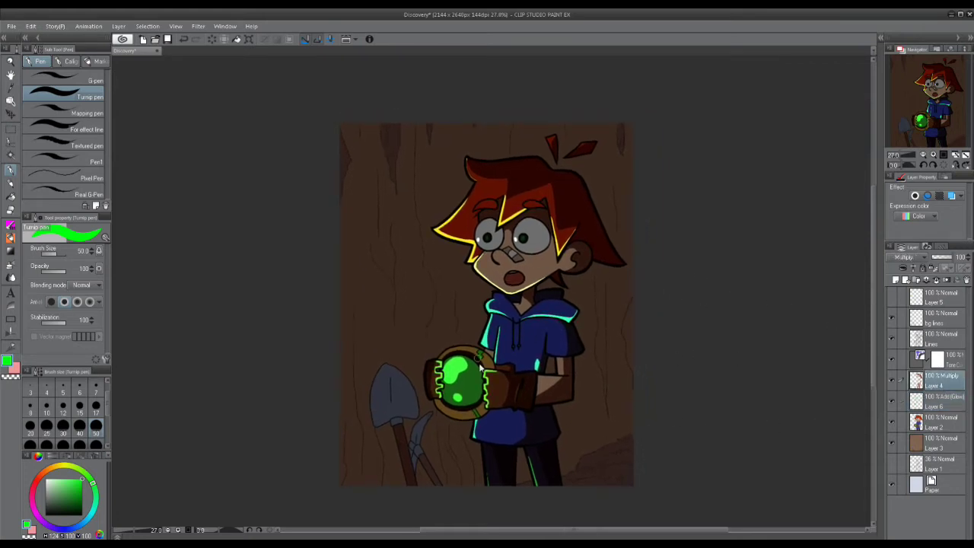
pyautogui.scroll(4, 480, 367)
pyautogui.click(896, 281)
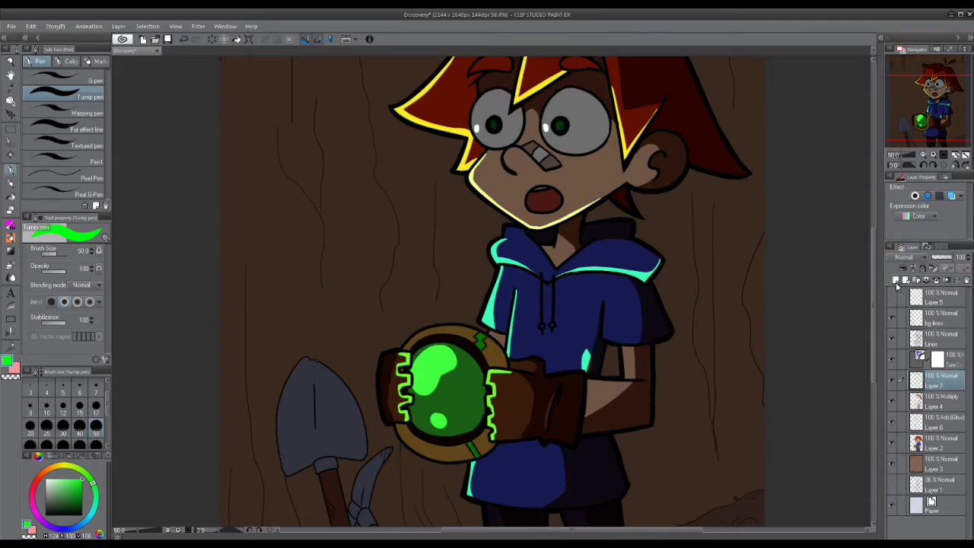
pyautogui.click(906, 257)
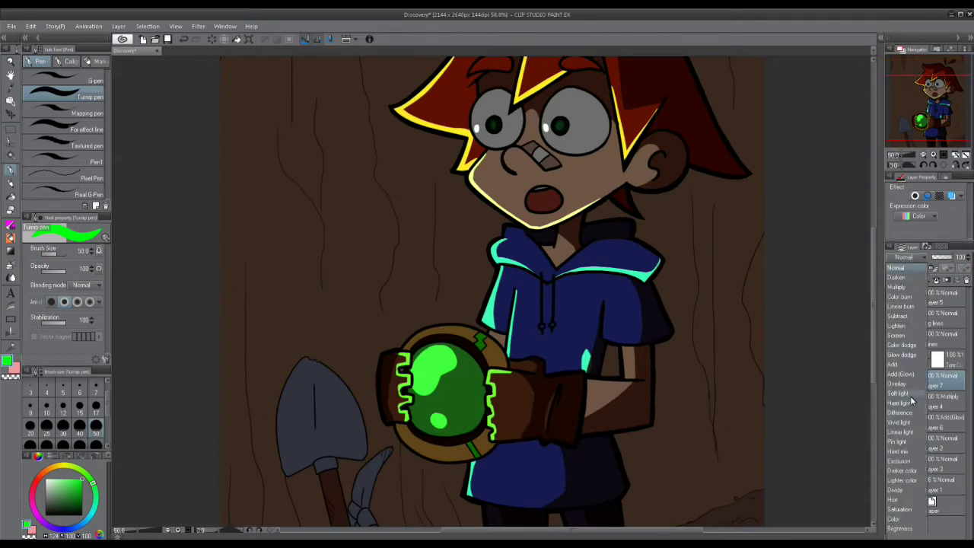
pyautogui.click(902, 374)
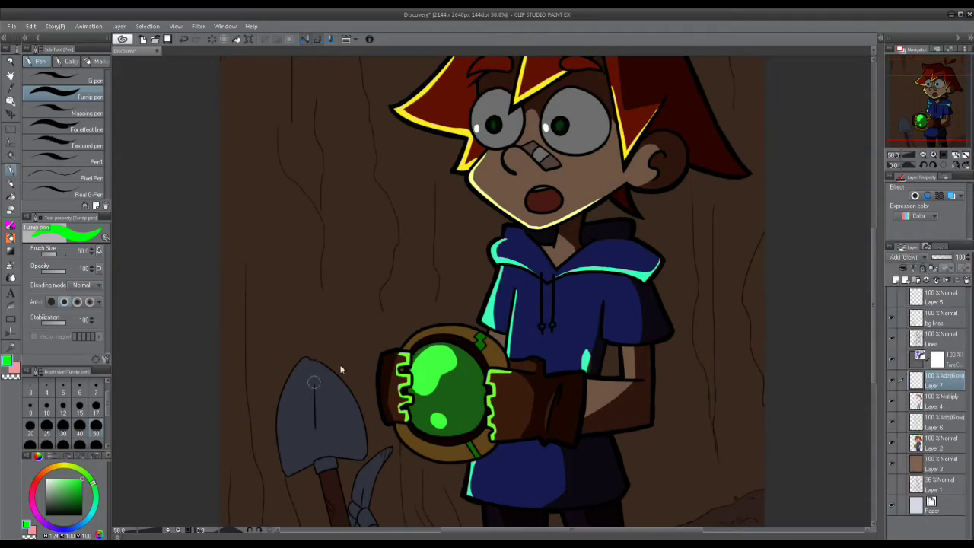
# Switch to the Soft airbrush with a yellower green color and a brush size of 300.
pyautogui.click(13, 266)
pyautogui.scroll(-1, 105, 424)
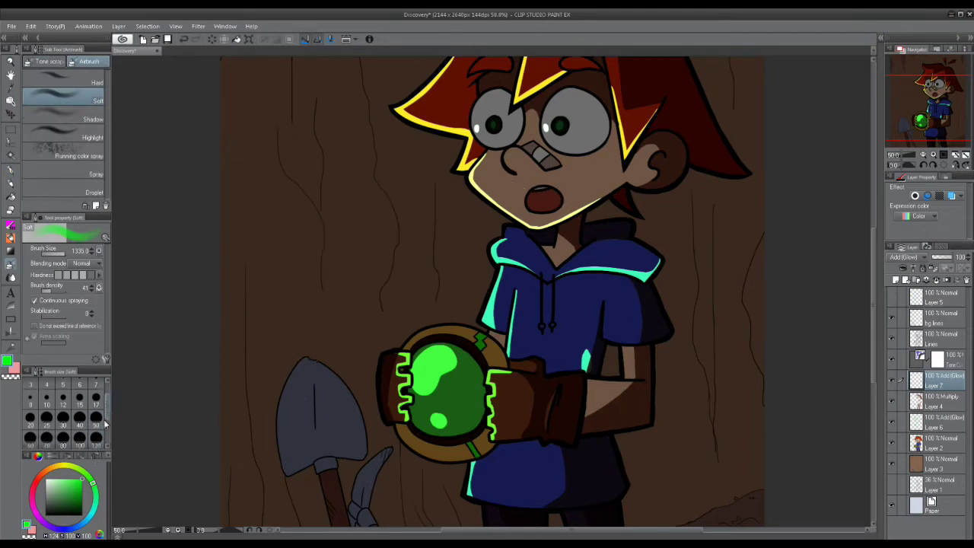
pyautogui.moveTo(82, 473); pyautogui.dragTo(84, 475)
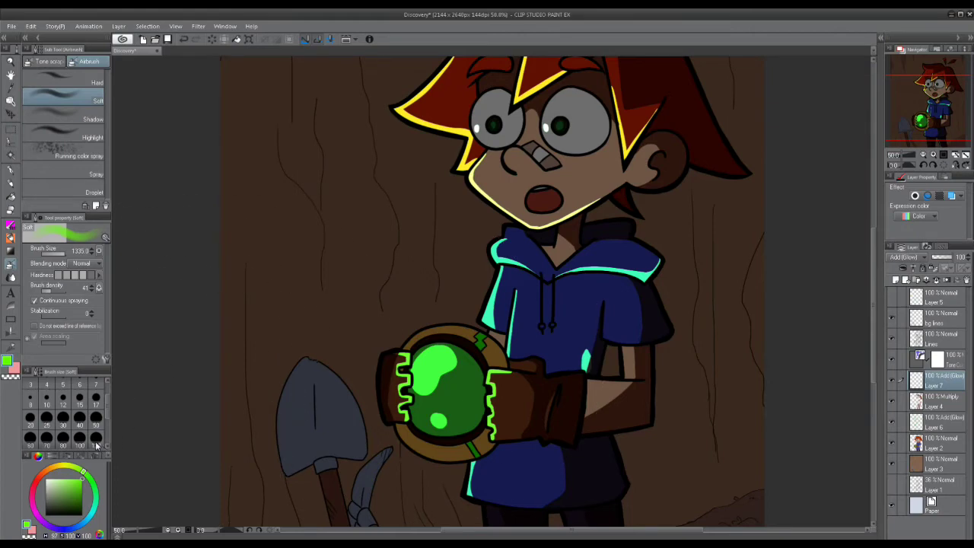
pyautogui.scroll(-1, 99, 445)
pyautogui.click(96, 440)
# Spray a green glow around the orb and lower the glow layer's opacity to 62%.
pyautogui.moveTo(481, 376)
pyautogui.mouseDown()
pyautogui.moveTo(414, 401)
pyautogui.moveTo(457, 357)
pyautogui.moveTo(434, 305)
pyautogui.moveTo(395, 348)
pyautogui.moveTo(422, 445)
pyautogui.moveTo(518, 320)
pyautogui.moveTo(525, 427)
pyautogui.moveTo(463, 329)
pyautogui.moveTo(504, 419)
pyautogui.moveTo(522, 331)
pyautogui.moveTo(488, 458)
pyautogui.moveTo(361, 369)
pyautogui.mouseUp()
pyautogui.scroll(-1, 213, 372)
pyautogui.scroll(-1, 293, 329)
pyautogui.moveTo(941, 259); pyautogui.dragTo(947, 262)
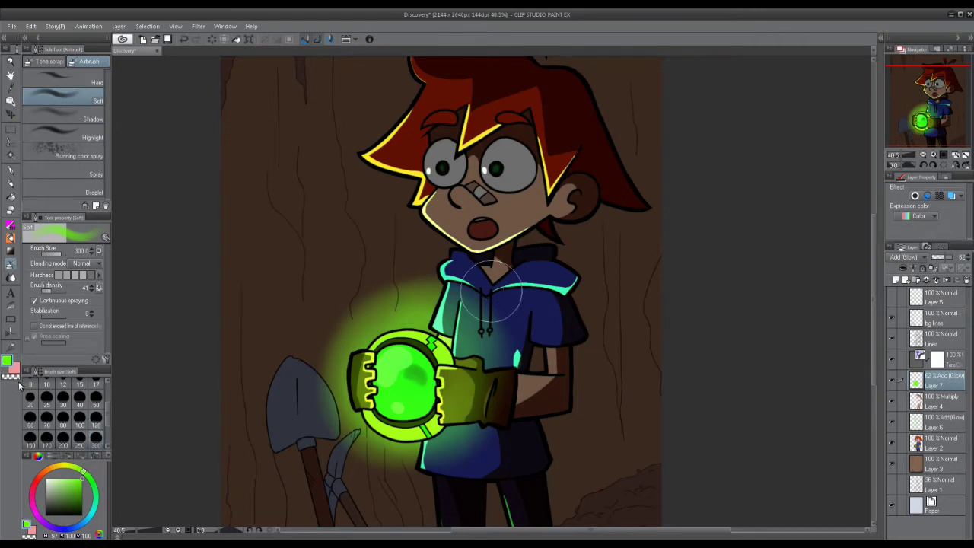
# Clear the sprayed glow from the layer and reduce the airbrush's density to 17.
pyautogui.click(97, 439)
pyautogui.press('Delete')
pyautogui.click(47, 291)
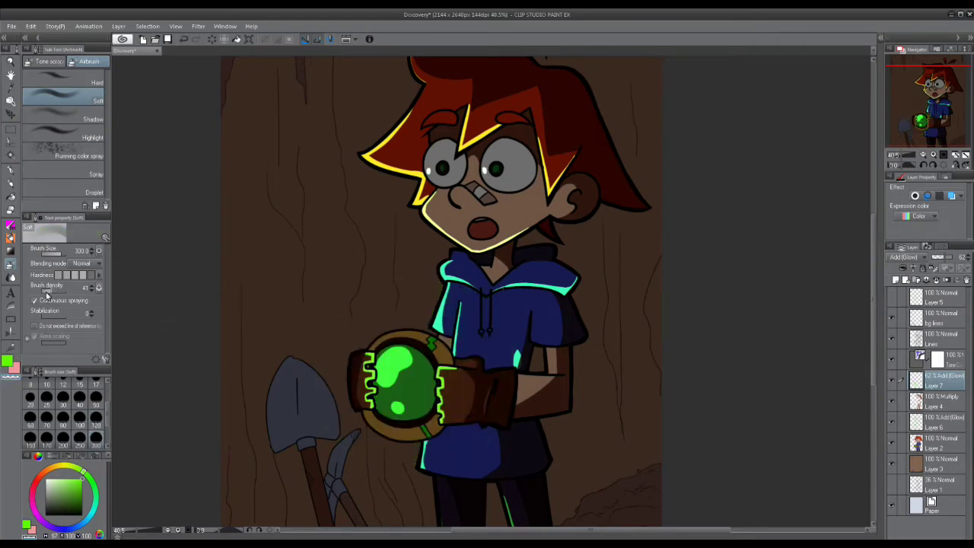
pyautogui.click(8, 361)
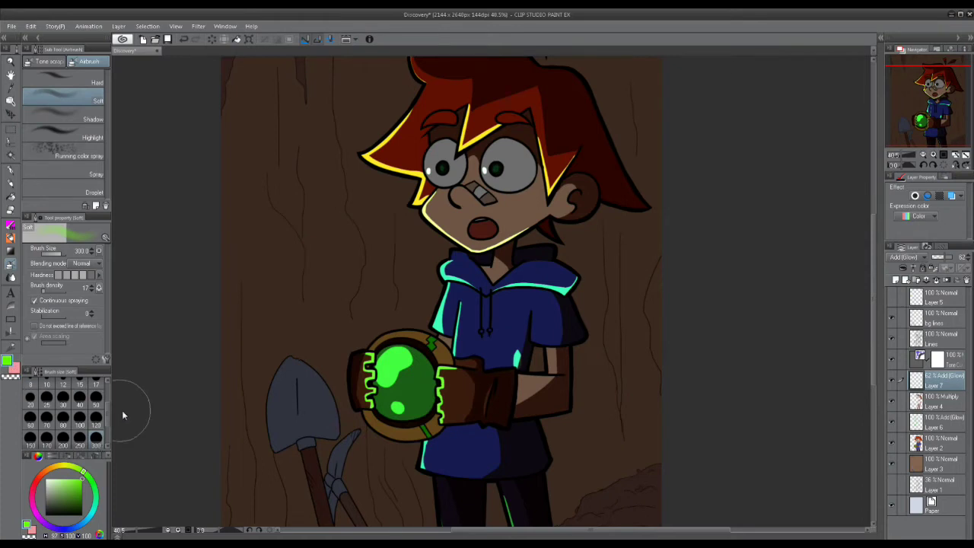
# Airbrush a soft green glow around the orb at brush size 300 and thin it over the orb with transparent color.
pyautogui.scroll(-2, 105, 418)
pyautogui.moveTo(370, 365)
pyautogui.mouseDown()
pyautogui.moveTo(424, 374)
pyautogui.moveTo(407, 390)
pyautogui.moveTo(358, 354)
pyautogui.moveTo(422, 438)
pyautogui.moveTo(373, 335)
pyautogui.moveTo(420, 411)
pyautogui.mouseUp()
pyautogui.click(96, 436)
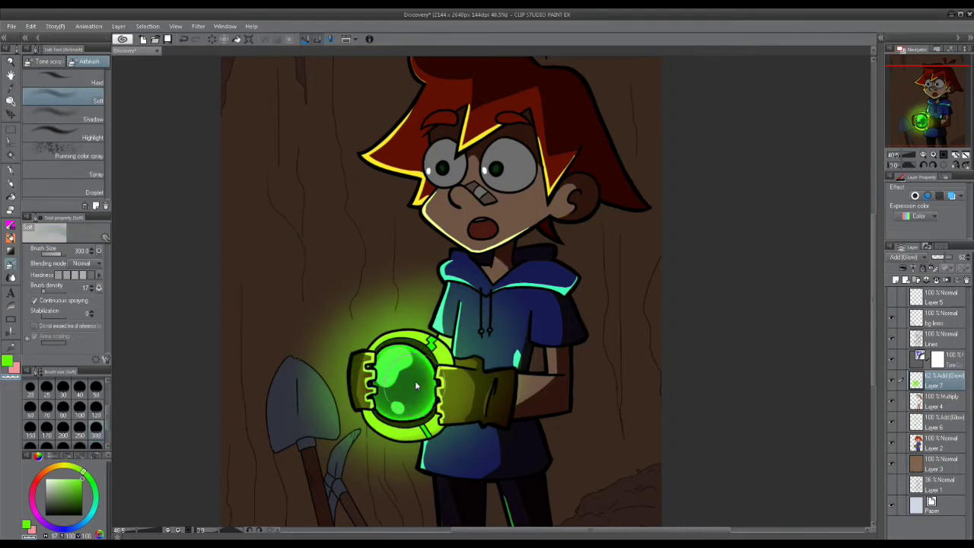
pyautogui.scroll(2, 415, 380)
pyautogui.scroll(2, 399, 378)
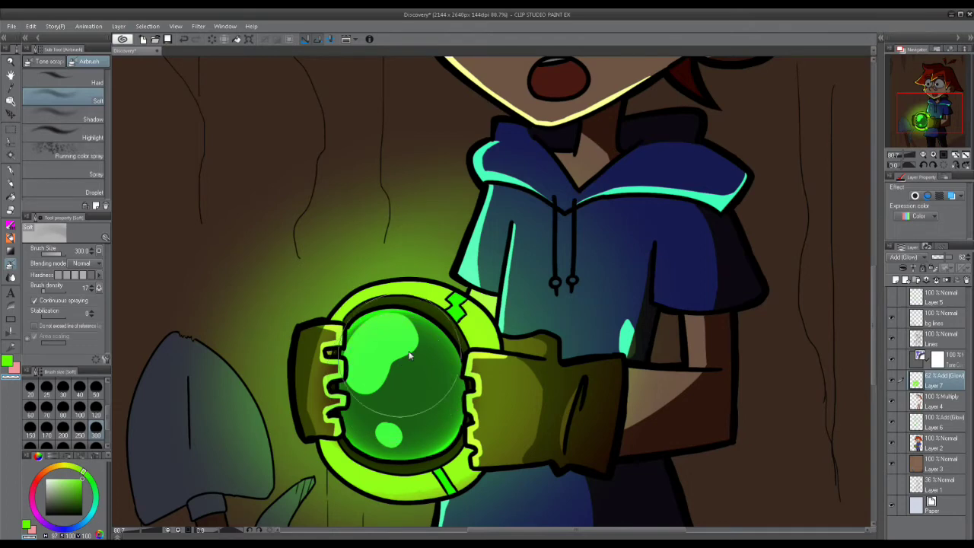
pyautogui.scroll(-3, 443, 348)
pyautogui.scroll(-1, 444, 347)
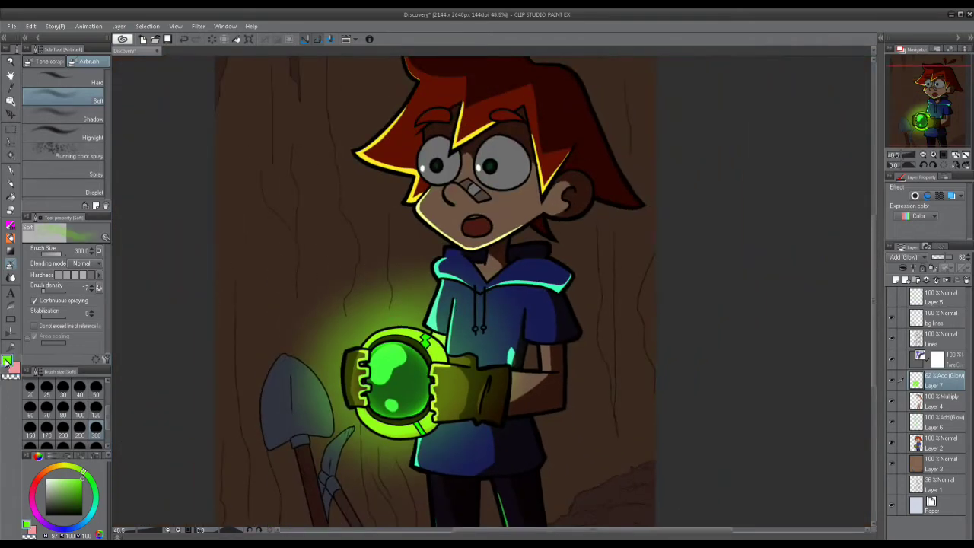
# Set the airbrush size to 800, spray a wider green glow over the character and wall, and thin it with transparent color.
pyautogui.click(96, 445)
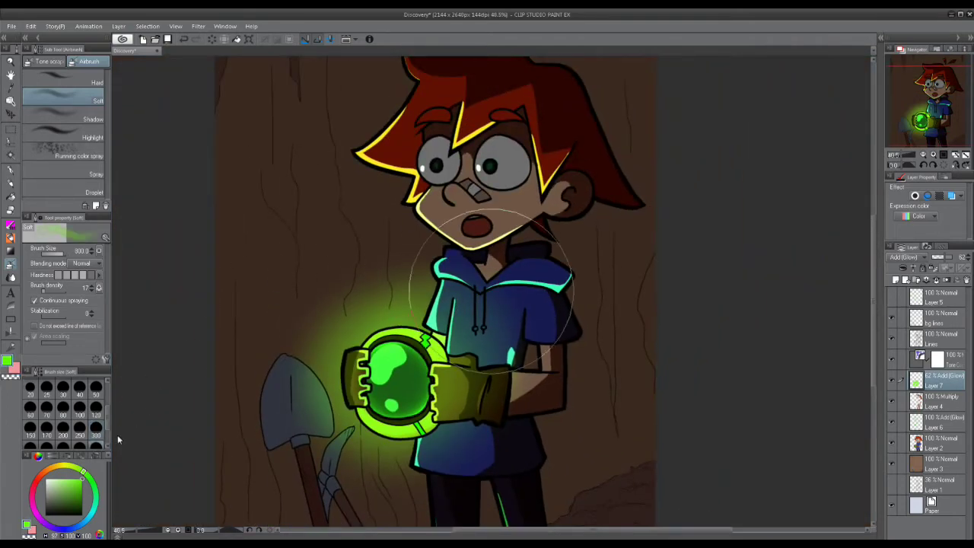
pyautogui.scroll(-2, 290, 356)
pyautogui.moveTo(432, 316)
pyautogui.mouseDown()
pyautogui.moveTo(452, 391)
pyautogui.moveTo(306, 421)
pyautogui.moveTo(306, 370)
pyautogui.moveTo(429, 424)
pyautogui.moveTo(437, 255)
pyautogui.moveTo(464, 229)
pyautogui.moveTo(418, 144)
pyautogui.moveTo(480, 288)
pyautogui.moveTo(352, 285)
pyautogui.moveTo(424, 242)
pyautogui.moveTo(447, 261)
pyautogui.moveTo(353, 259)
pyautogui.moveTo(315, 275)
pyautogui.moveTo(404, 189)
pyautogui.mouseUp()
pyautogui.click(10, 377)
pyautogui.moveTo(446, 278); pyautogui.dragTo(472, 329)
pyautogui.moveTo(406, 415); pyautogui.dragTo(391, 376)
pyautogui.moveTo(296, 404)
pyautogui.mouseDown()
pyautogui.moveTo(370, 443)
pyautogui.moveTo(405, 416)
pyautogui.mouseUp()
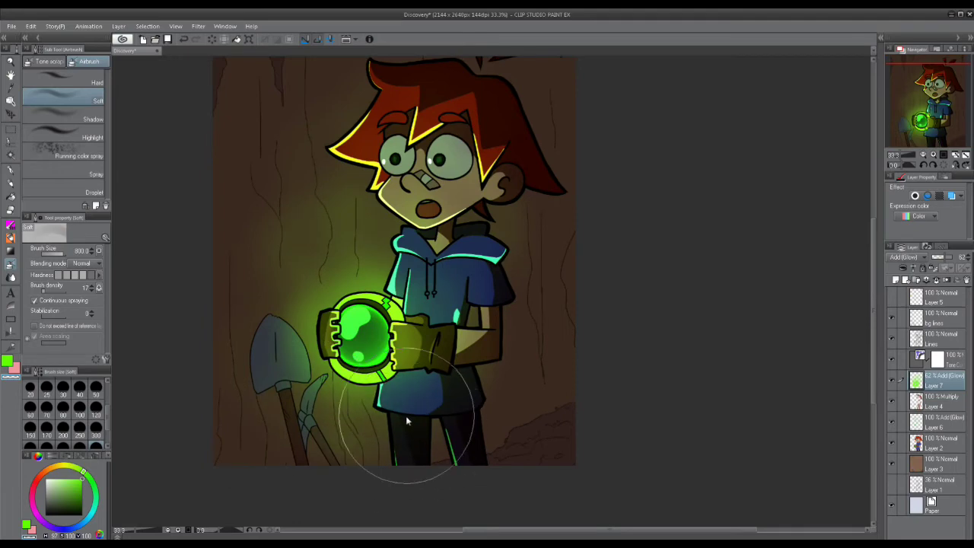
# Smooth the green glow into the cave wall with the Blend tool at its very large brush size.
pyautogui.click(11, 279)
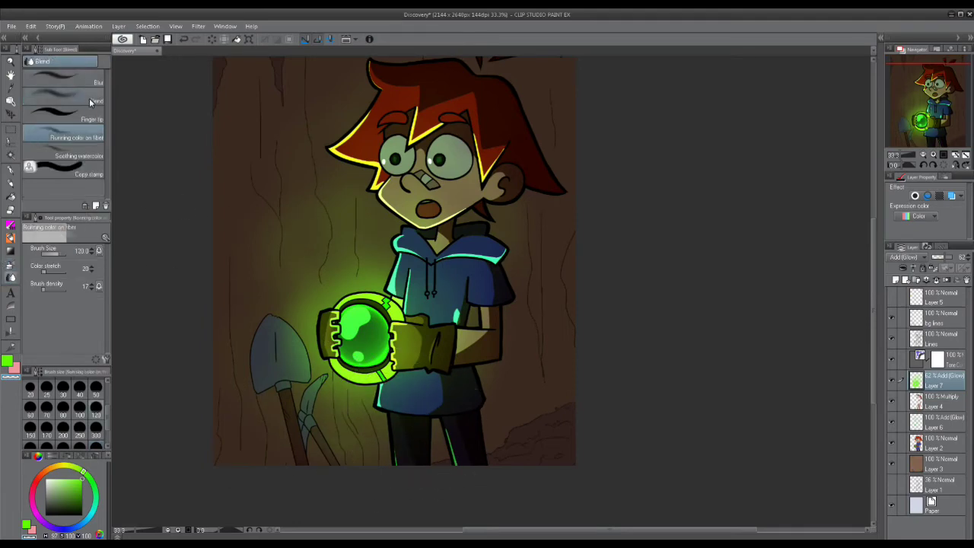
pyautogui.click(87, 97)
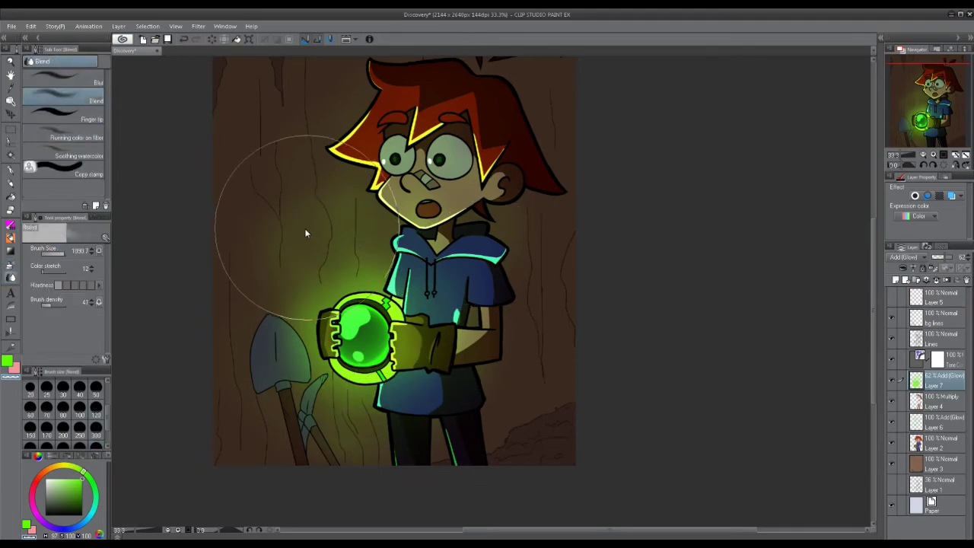
pyautogui.moveTo(346, 203)
pyautogui.mouseDown()
pyautogui.moveTo(279, 225)
pyautogui.moveTo(367, 122)
pyautogui.moveTo(479, 203)
pyautogui.moveTo(410, 206)
pyautogui.moveTo(473, 176)
pyautogui.moveTo(494, 267)
pyautogui.moveTo(534, 239)
pyautogui.moveTo(530, 279)
pyautogui.moveTo(260, 283)
pyautogui.mouseUp()
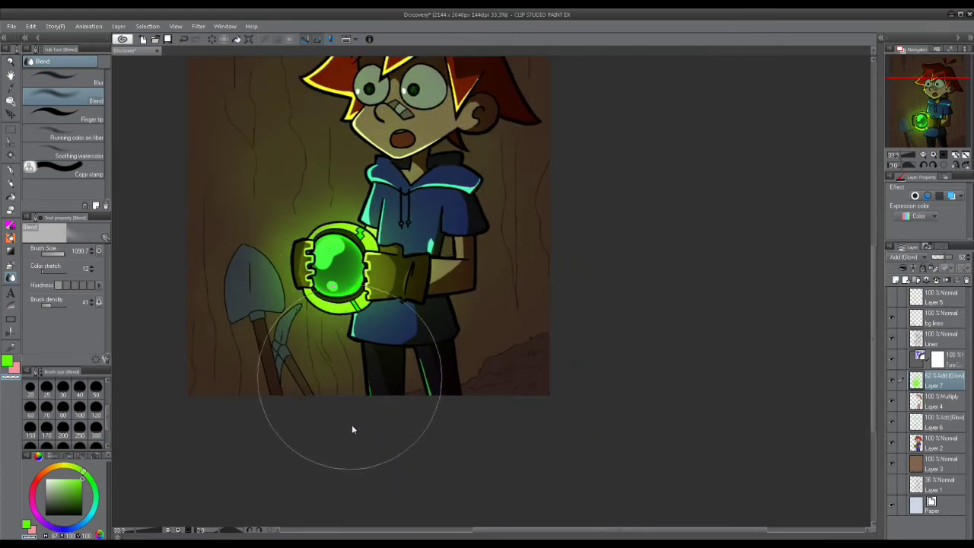
# Examine the blended glow across the face, the orb and the cave wall, both up close and as a whole.
pyautogui.moveTo(293, 235); pyautogui.dragTo(308, 280)
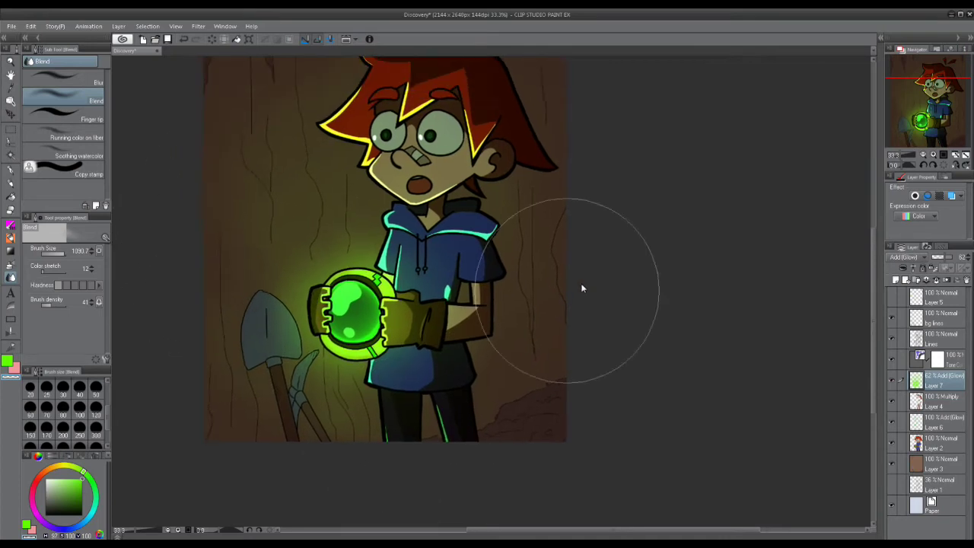
pyautogui.moveTo(409, 248)
pyautogui.mouseDown()
pyautogui.moveTo(465, 379)
pyautogui.moveTo(661, 280)
pyautogui.mouseUp()
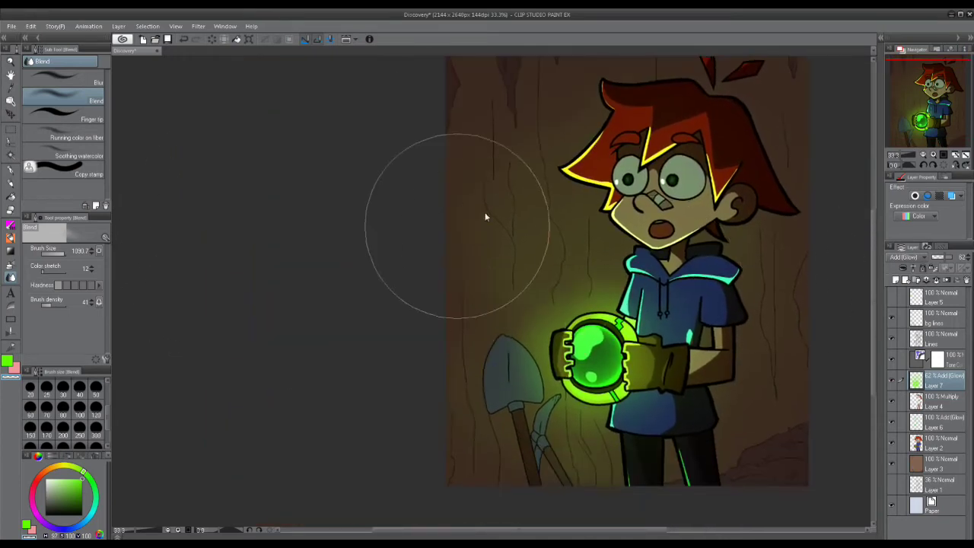
pyautogui.moveTo(766, 257); pyautogui.dragTo(607, 318)
pyautogui.scroll(4, 599, 261)
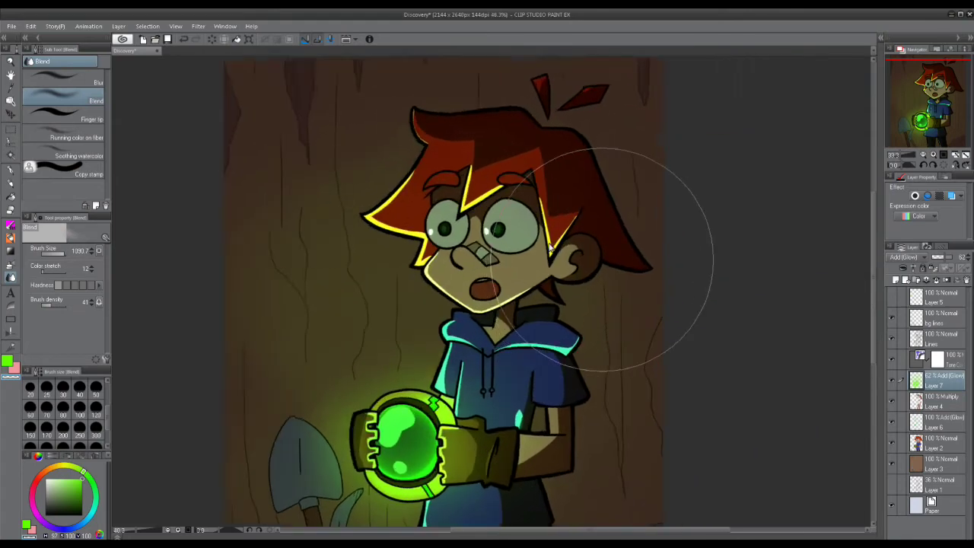
pyautogui.scroll(1, 428, 230)
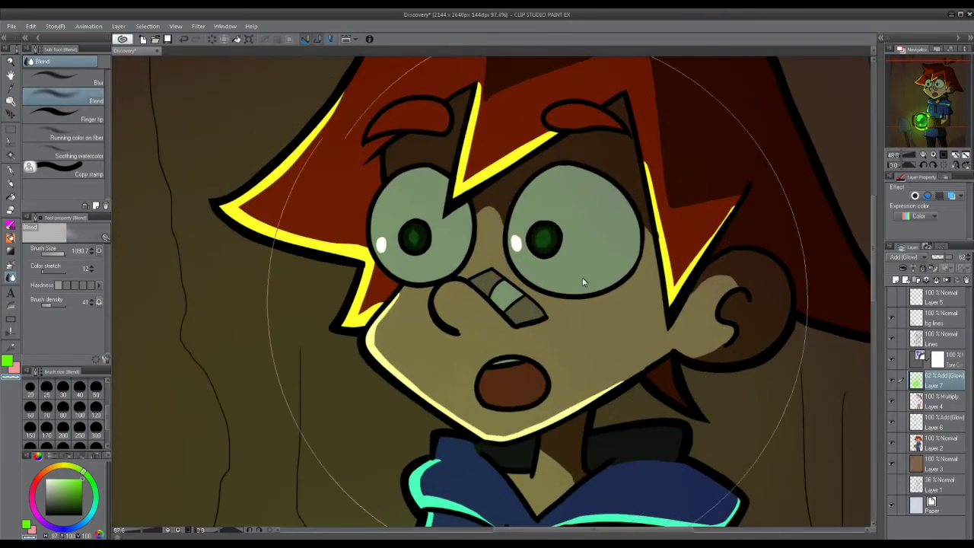
pyautogui.moveTo(446, 511)
pyautogui.mouseDown()
pyautogui.moveTo(412, 348)
pyautogui.moveTo(525, 123)
pyautogui.moveTo(512, 147)
pyautogui.moveTo(542, 204)
pyautogui.moveTo(643, 524)
pyautogui.mouseUp()
pyautogui.scroll(-3, 544, 319)
pyautogui.moveTo(546, 321); pyautogui.dragTo(660, 340)
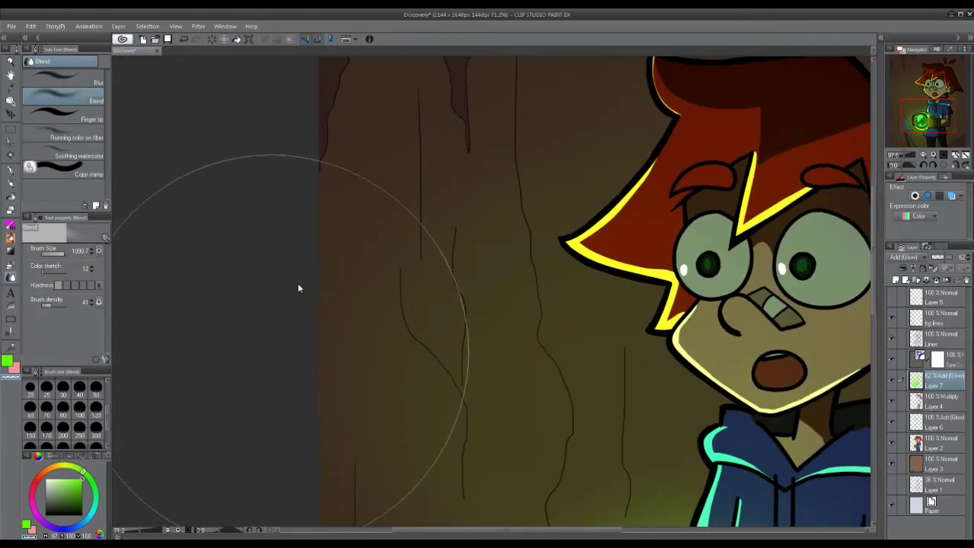
pyautogui.scroll(-2, 371, 297)
pyautogui.scroll(-2, 298, 259)
pyautogui.scroll(-3, 337, 129)
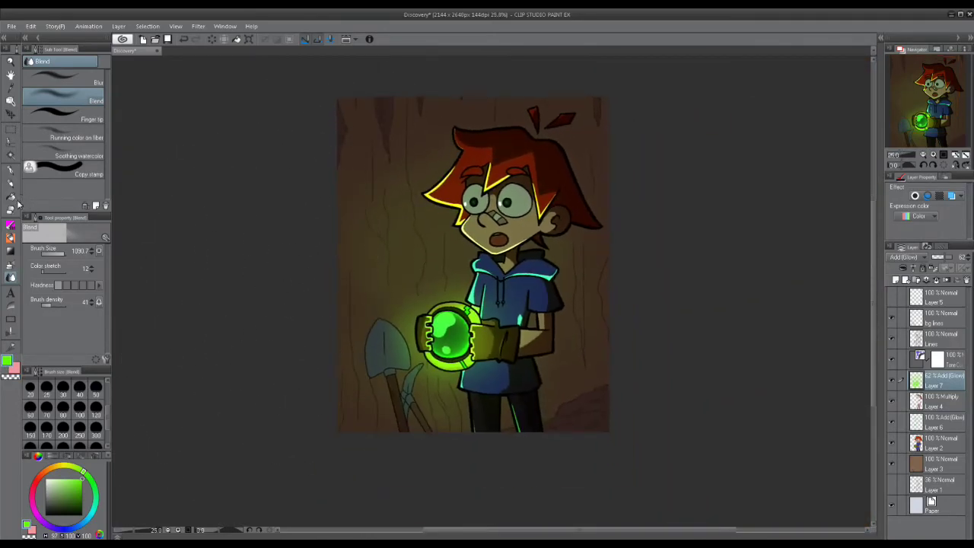
# Airbrush green light down the left side of the cave wall and thin it with transparent color.
pyautogui.click(11, 263)
pyautogui.moveTo(344, 102)
pyautogui.mouseDown()
pyautogui.moveTo(311, 313)
pyautogui.moveTo(312, 201)
pyautogui.moveTo(337, 373)
pyautogui.moveTo(360, 104)
pyautogui.moveTo(346, 315)
pyautogui.moveTo(373, 113)
pyautogui.moveTo(357, 226)
pyautogui.moveTo(353, 191)
pyautogui.moveTo(383, 121)
pyautogui.moveTo(394, 182)
pyautogui.moveTo(411, 202)
pyautogui.moveTo(360, 117)
pyautogui.moveTo(334, 231)
pyautogui.moveTo(350, 115)
pyautogui.moveTo(347, 340)
pyautogui.moveTo(357, 387)
pyautogui.moveTo(396, 410)
pyautogui.mouseUp()
pyautogui.click(11, 377)
pyautogui.moveTo(394, 122)
pyautogui.mouseDown()
pyautogui.moveTo(356, 157)
pyautogui.moveTo(358, 266)
pyautogui.moveTo(327, 400)
pyautogui.mouseUp()
# Airbrush yellow and teal tints over the green light on the left side of the cave wall.
pyautogui.moveTo(72, 466); pyautogui.dragTo(65, 460)
pyautogui.moveTo(352, 103)
pyautogui.mouseDown()
pyautogui.moveTo(351, 171)
pyautogui.moveTo(394, 196)
pyautogui.moveTo(330, 246)
pyautogui.mouseUp()
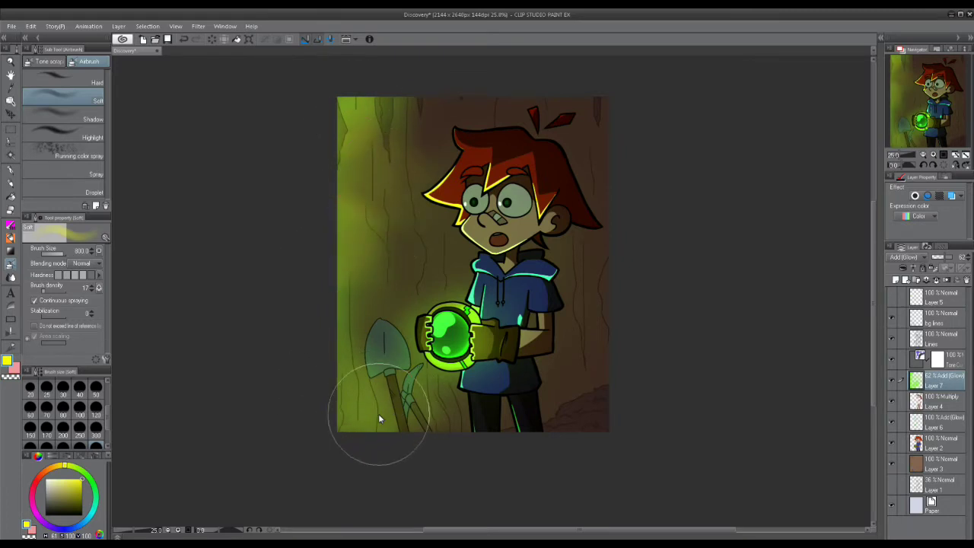
pyautogui.click(77, 526)
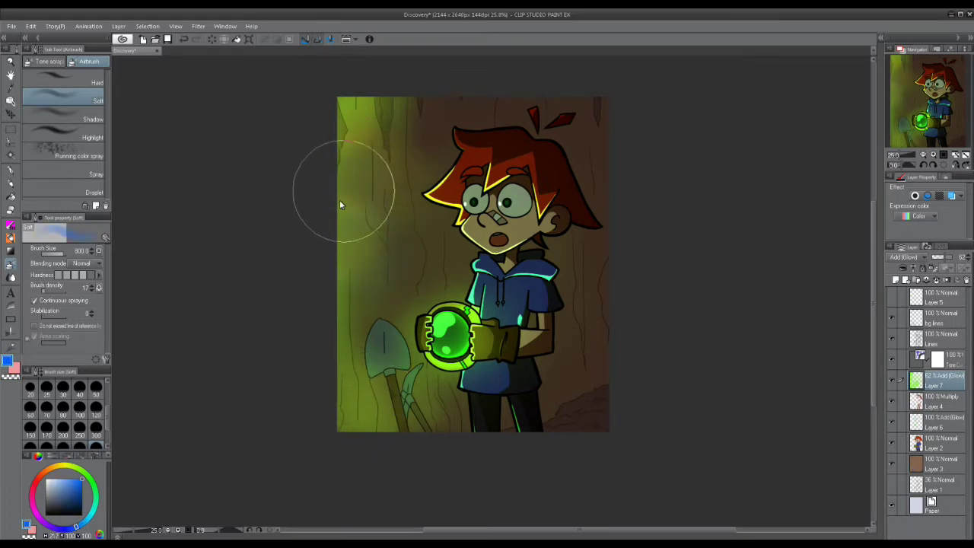
pyautogui.click(95, 498)
pyautogui.moveTo(358, 204)
pyautogui.mouseDown()
pyautogui.moveTo(311, 288)
pyautogui.moveTo(348, 373)
pyautogui.moveTo(430, 445)
pyautogui.moveTo(345, 429)
pyautogui.mouseUp()
pyautogui.moveTo(538, 242)
pyautogui.mouseDown()
pyautogui.moveTo(504, 202)
pyautogui.moveTo(486, 226)
pyautogui.mouseUp()
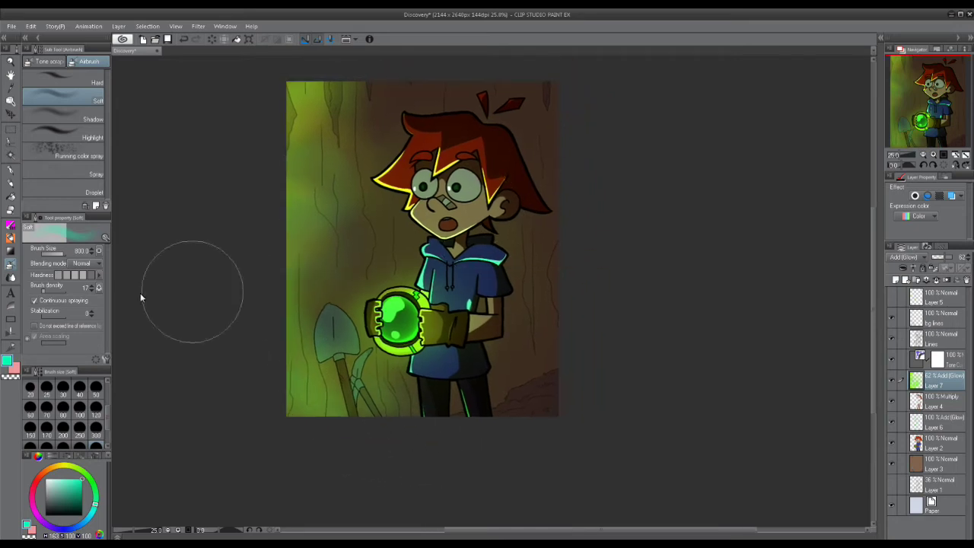
# Soften the yellow and teal tints on the cave wall with the Blend tool.
pyautogui.click(11, 278)
pyautogui.moveTo(336, 143)
pyautogui.mouseDown()
pyautogui.moveTo(310, 168)
pyautogui.moveTo(340, 219)
pyautogui.moveTo(304, 244)
pyautogui.moveTo(334, 288)
pyautogui.moveTo(301, 409)
pyautogui.moveTo(270, 392)
pyautogui.moveTo(289, 201)
pyautogui.moveTo(340, 127)
pyautogui.mouseUp()
pyautogui.moveTo(717, 309); pyautogui.dragTo(711, 348)
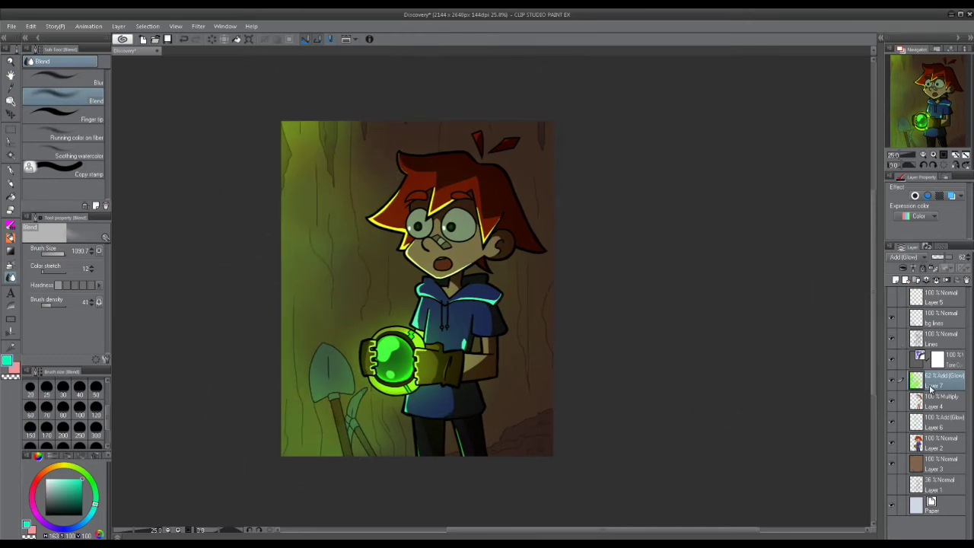
# Add a Multiply layer above the glow layer and choose a dark brown drawing color.
pyautogui.click(895, 281)
pyautogui.click(903, 257)
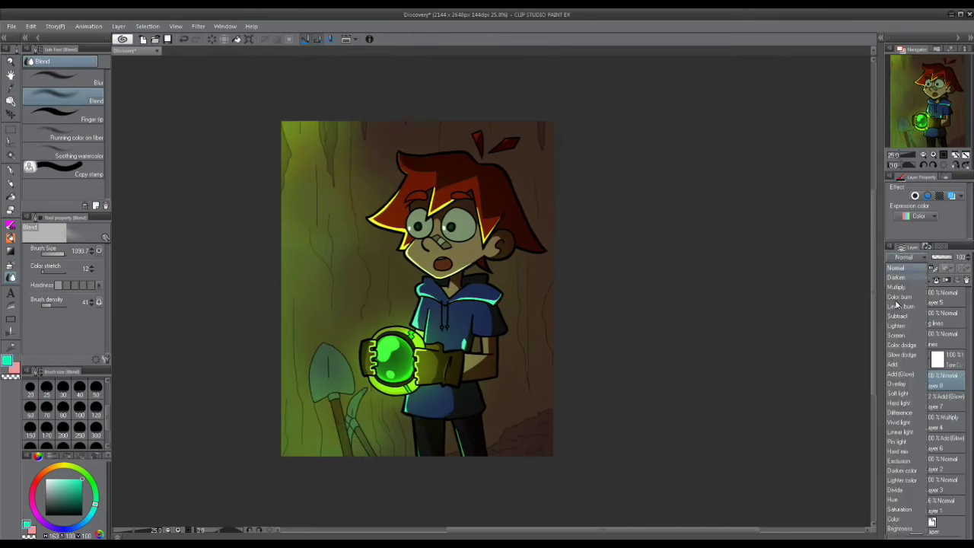
pyautogui.click(904, 287)
pyautogui.click(38, 478)
pyautogui.click(41, 475)
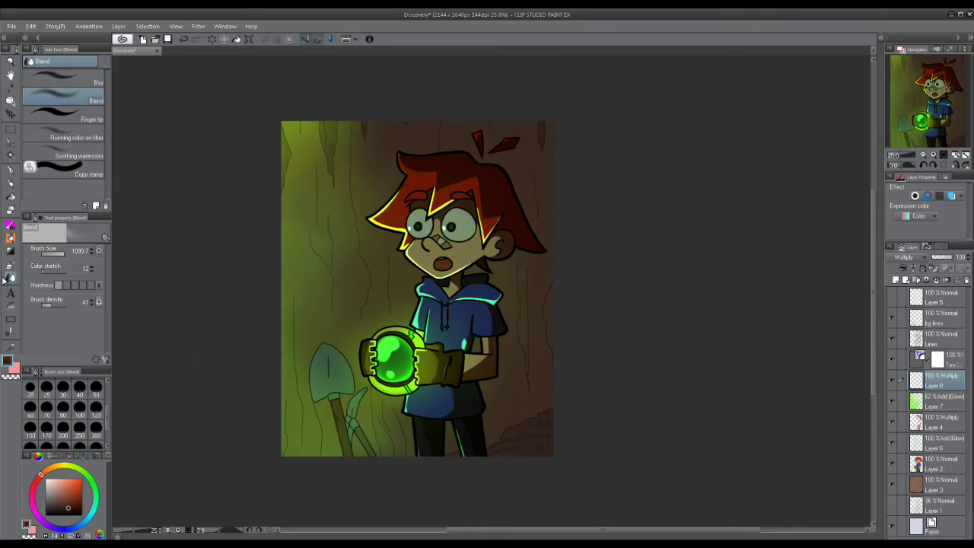
# Apply a dark brown Foreground to transparent gradient horizontally, fading inward from the right edge of the picture.
pyautogui.click(10, 253)
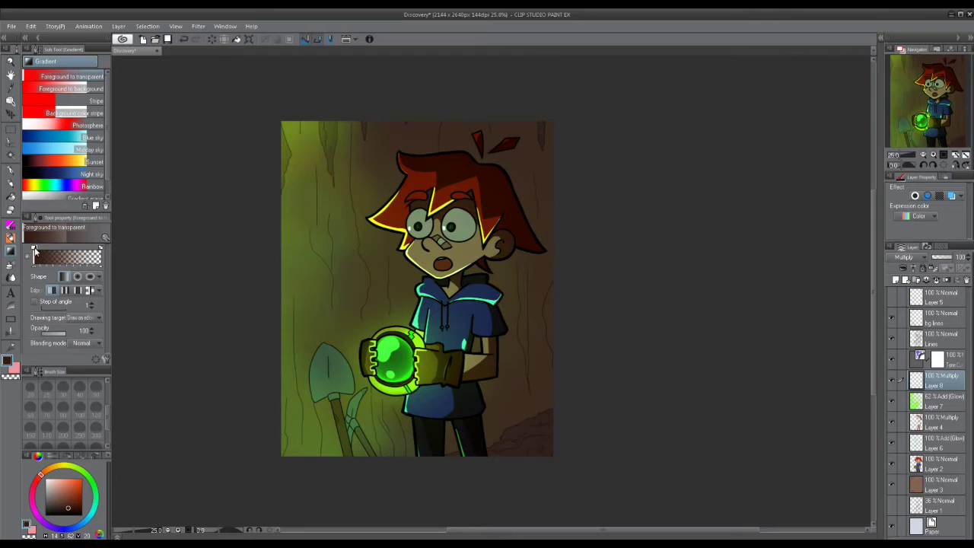
pyautogui.moveTo(34, 268); pyautogui.dragTo(42, 270)
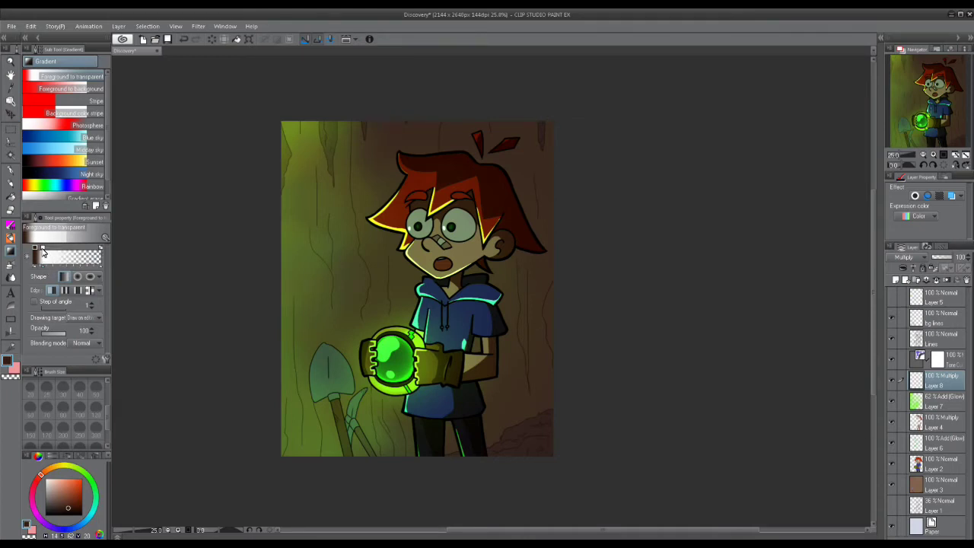
pyautogui.click(42, 249)
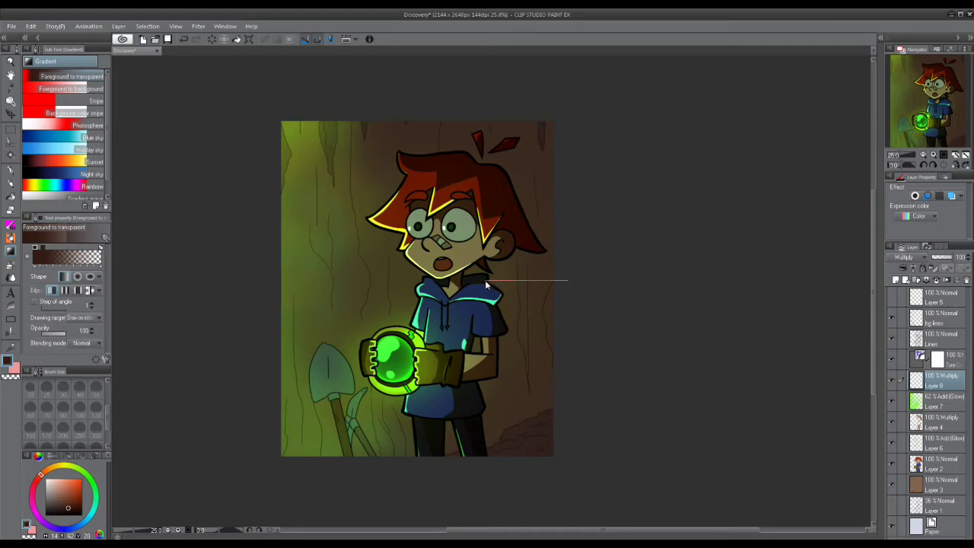
pyautogui.moveTo(487, 283); pyautogui.dragTo(488, 284)
pyautogui.hotkey('ctrl', 'z')
pyautogui.moveTo(570, 287); pyautogui.dragTo(465, 288)
pyautogui.moveTo(398, 288); pyautogui.dragTo(399, 288)
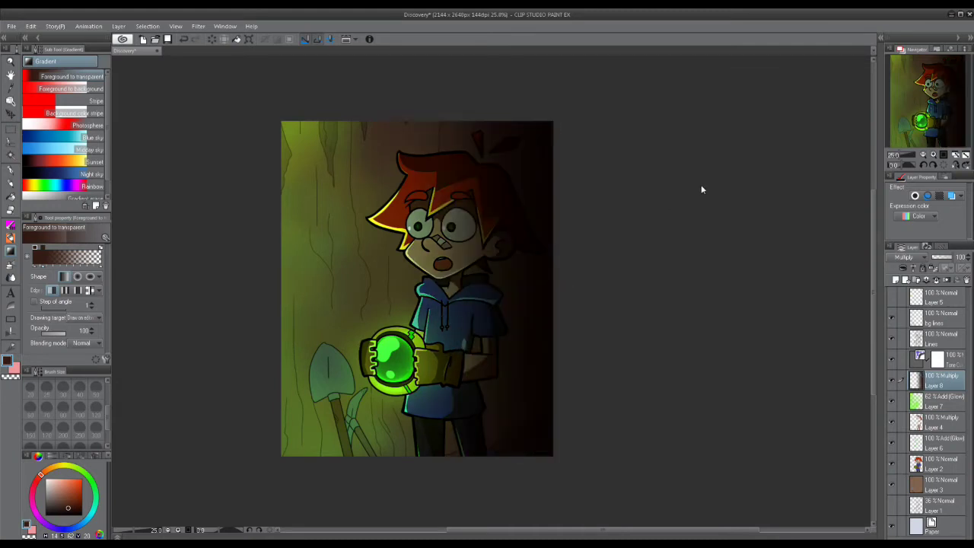
# Move the gradient Multiply layer below the character layer, directly above the brown background layer.
pyautogui.moveTo(807, 242); pyautogui.dragTo(819, 255)
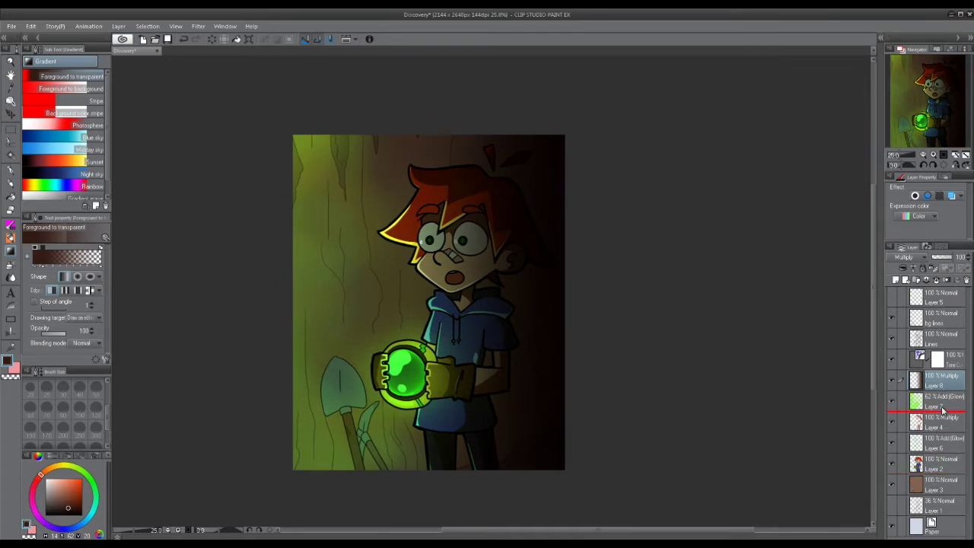
pyautogui.moveTo(937, 469); pyautogui.dragTo(944, 474)
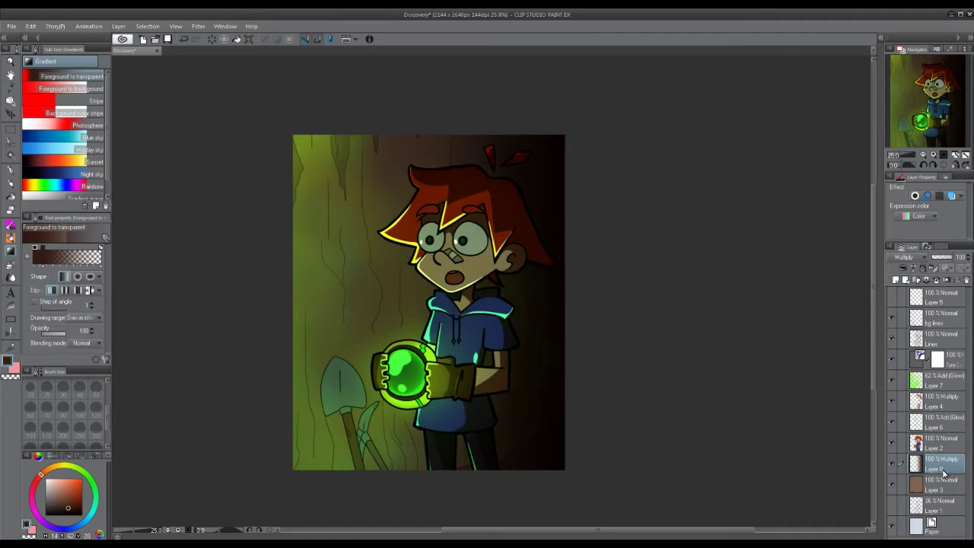
# Examine the darkened background and the lit character, both up close and as a whole.
pyautogui.moveTo(537, 365); pyautogui.dragTo(588, 367)
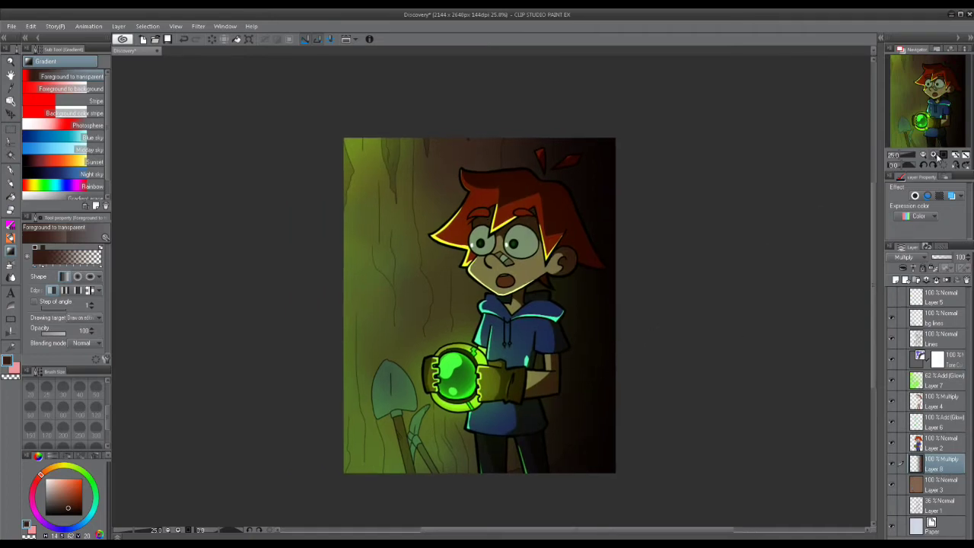
pyautogui.click(934, 155)
pyautogui.click(934, 155)
pyautogui.click(934, 155)
pyautogui.moveTo(682, 179); pyautogui.dragTo(597, 283)
pyautogui.moveTo(630, 389); pyautogui.dragTo(670, 89)
pyautogui.moveTo(816, 200); pyautogui.dragTo(806, 294)
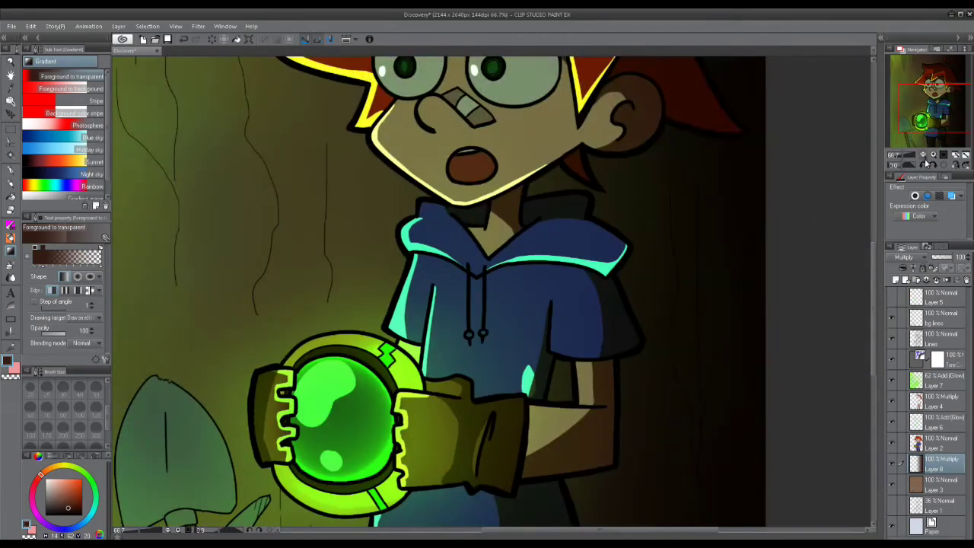
pyautogui.click(924, 155)
pyautogui.click(924, 155)
pyautogui.click(924, 155)
pyautogui.moveTo(729, 340); pyautogui.dragTo(801, 316)
pyautogui.moveTo(612, 307); pyautogui.dragTo(622, 359)
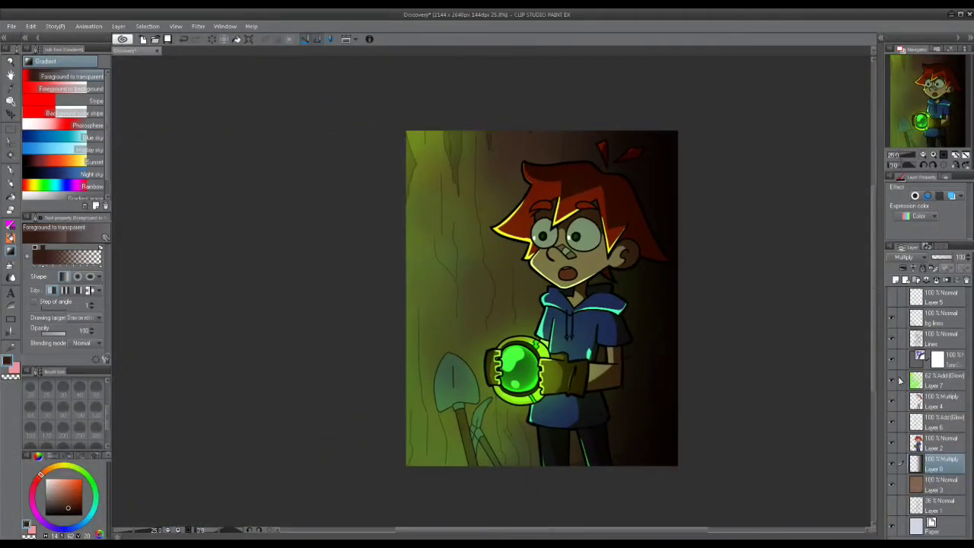
# Add a new layer above the glow layer and ready the Soft airbrush with white.
pyautogui.moveTo(716, 278); pyautogui.dragTo(371, 386)
pyautogui.click(934, 155)
pyautogui.click(934, 156)
pyautogui.click(933, 156)
pyautogui.click(932, 387)
pyautogui.scroll(4, 358, 234)
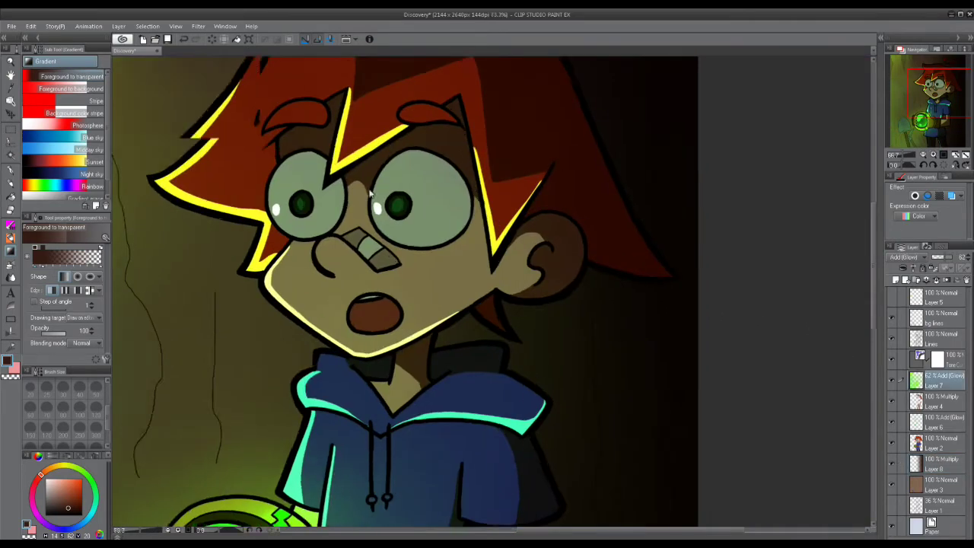
pyautogui.click(896, 280)
pyautogui.scroll(1, 426, 239)
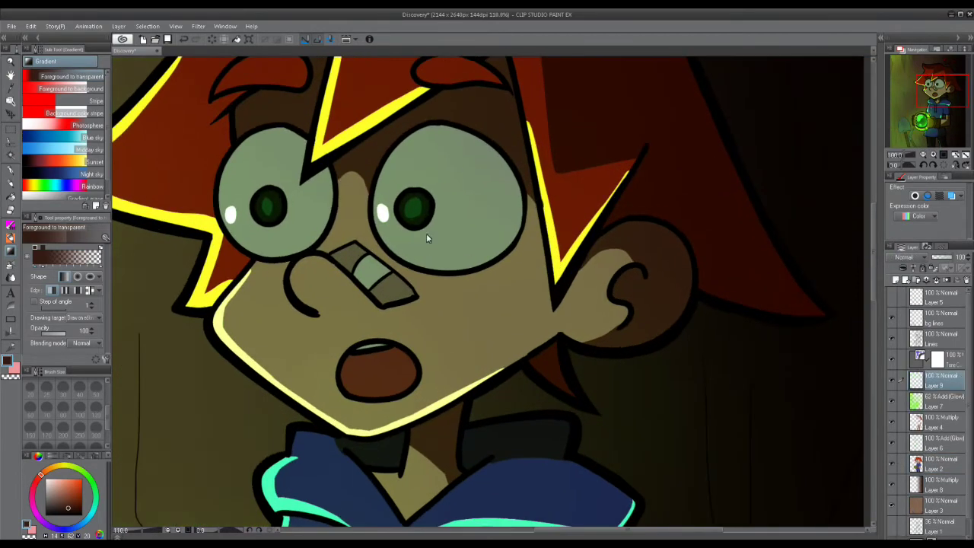
pyautogui.scroll(1, 433, 205)
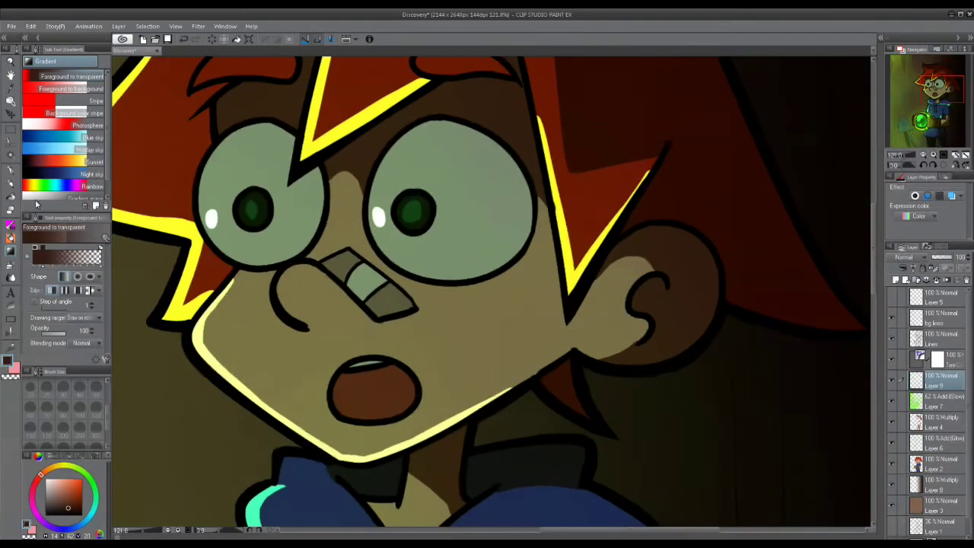
pyautogui.click(10, 268)
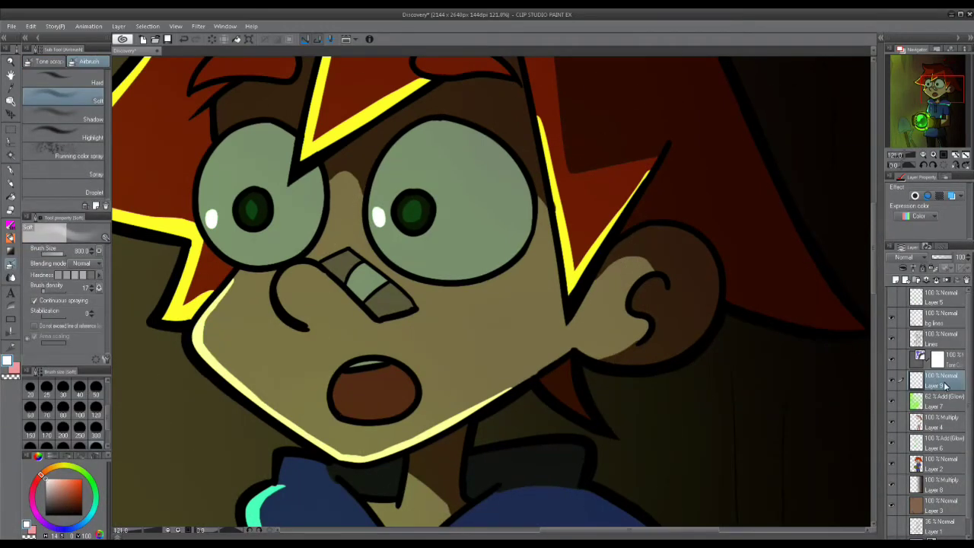
# Set the airbrush size to 120 and try spraying white on the eye with the new layer placed above the character layer.
pyautogui.moveTo(938, 454); pyautogui.dragTo(938, 454)
pyautogui.click(96, 388)
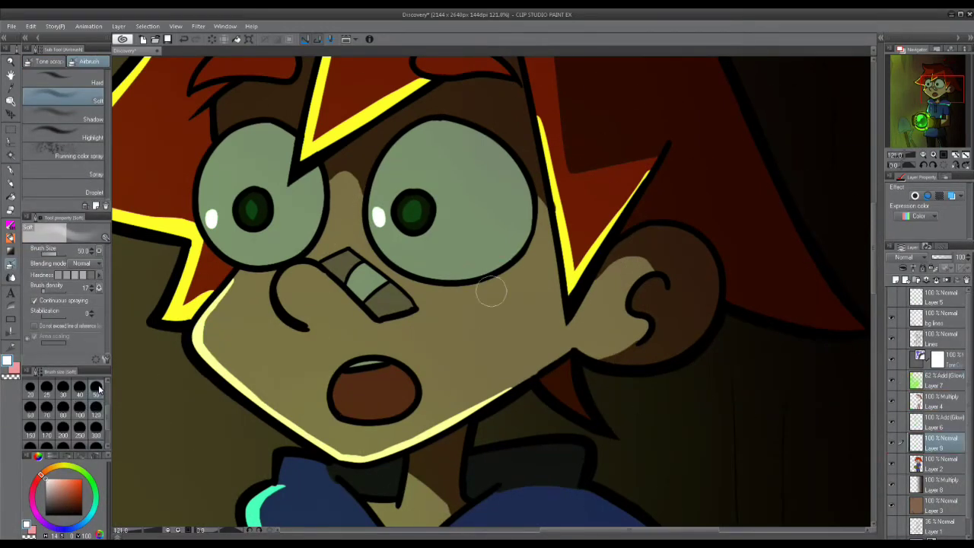
pyautogui.click(95, 409)
pyautogui.moveTo(408, 216)
pyautogui.mouseDown()
pyautogui.moveTo(497, 247)
pyautogui.moveTo(540, 288)
pyautogui.moveTo(420, 222)
pyautogui.moveTo(407, 197)
pyautogui.moveTo(432, 190)
pyautogui.mouseUp()
pyautogui.hotkey('ctrl', 'z')
pyautogui.hotkey('ctrl', 'z')
# Move the new layer above the tone curve layer and airbrush a soft white glow over both eyes.
pyautogui.moveTo(941, 362); pyautogui.dragTo(941, 357)
pyautogui.moveTo(426, 216)
pyautogui.mouseDown()
pyautogui.moveTo(397, 207)
pyautogui.moveTo(414, 185)
pyautogui.moveTo(454, 201)
pyautogui.moveTo(440, 235)
pyautogui.moveTo(457, 243)
pyautogui.moveTo(470, 222)
pyautogui.mouseUp()
pyautogui.moveTo(255, 217)
pyautogui.mouseDown()
pyautogui.moveTo(252, 206)
pyautogui.moveTo(277, 213)
pyautogui.mouseUp()
# Erase the white glow covering the pupils of both eyes with the Hard eraser at size 17.
pyautogui.press('e')
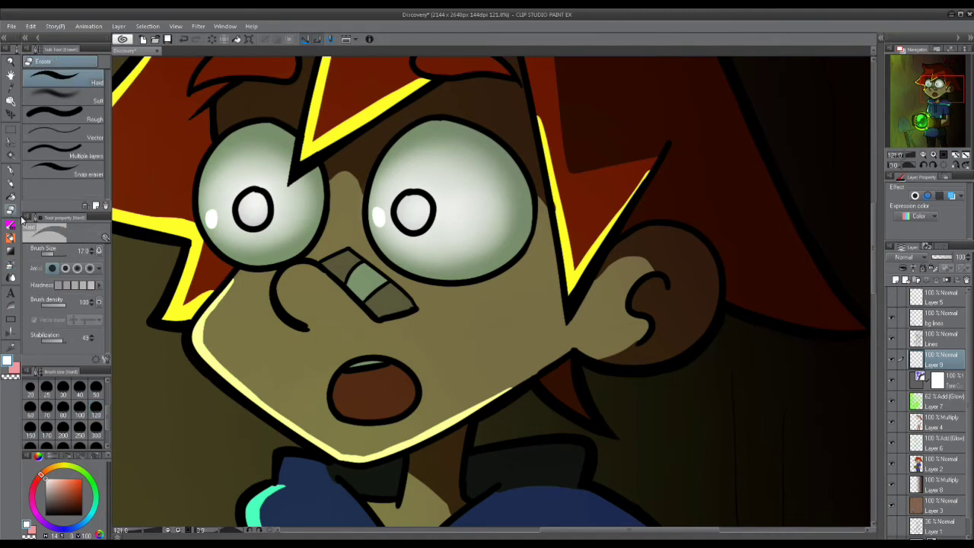
pyautogui.scroll(2, 257, 210)
pyautogui.scroll(1, 257, 211)
pyautogui.moveTo(256, 210)
pyautogui.mouseDown()
pyautogui.moveTo(242, 229)
pyautogui.moveTo(255, 198)
pyautogui.moveTo(280, 222)
pyautogui.moveTo(256, 228)
pyautogui.moveTo(257, 238)
pyautogui.mouseUp()
pyautogui.moveTo(476, 199)
pyautogui.mouseDown()
pyautogui.moveTo(507, 204)
pyautogui.moveTo(512, 230)
pyautogui.moveTo(486, 236)
pyautogui.moveTo(504, 205)
pyautogui.mouseUp()
pyautogui.scroll(-5, 504, 205)
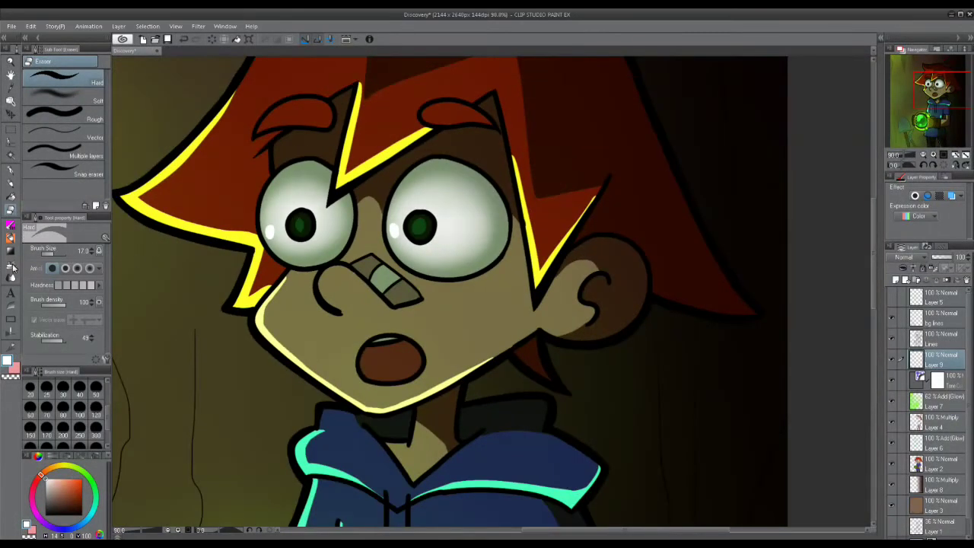
# Soften the outer edges of the white glow on both eyes with the Soft airbrush in transparent color.
pyautogui.click(12, 266)
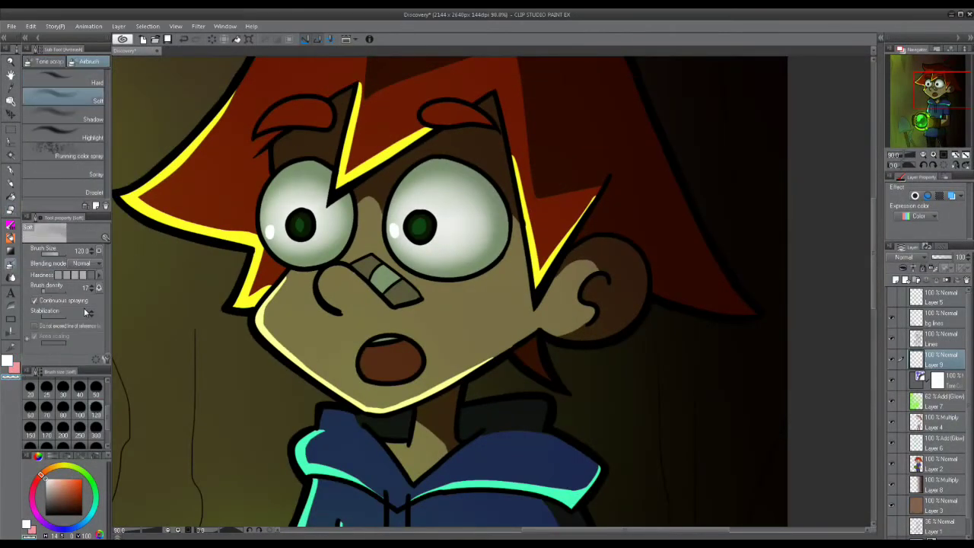
pyautogui.moveTo(329, 242)
pyautogui.mouseDown()
pyautogui.moveTo(266, 200)
pyautogui.moveTo(434, 187)
pyautogui.moveTo(484, 213)
pyautogui.moveTo(485, 193)
pyautogui.moveTo(433, 185)
pyautogui.moveTo(491, 200)
pyautogui.moveTo(390, 264)
pyautogui.mouseUp()
pyautogui.moveTo(469, 209); pyautogui.dragTo(385, 191)
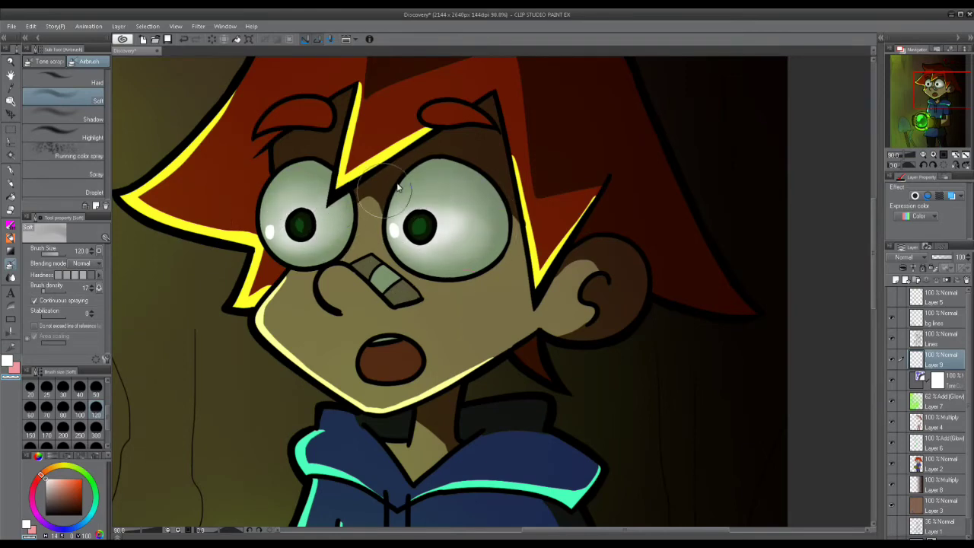
pyautogui.moveTo(695, 312); pyautogui.dragTo(697, 294)
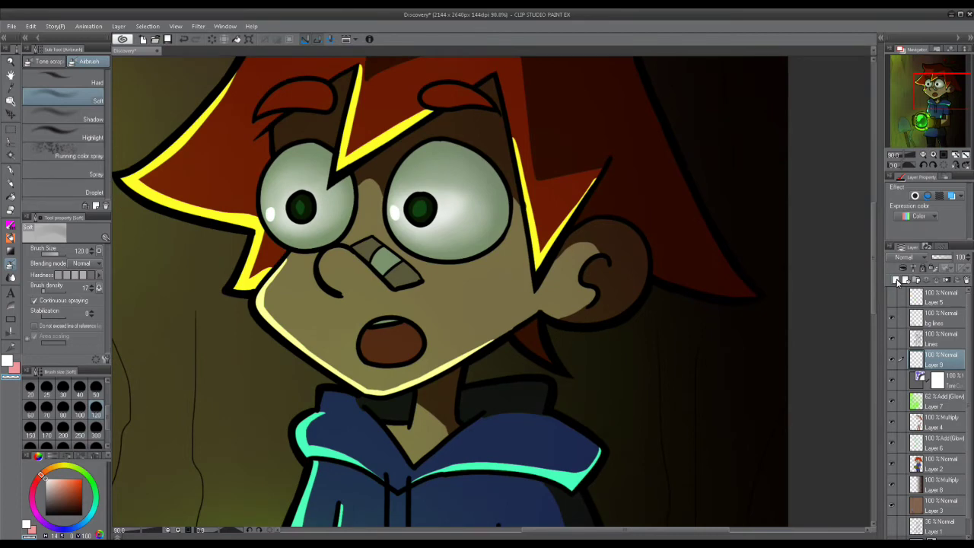
# Add a layer above the white eye glow, set it to Overlay, and airbrush blue around both eyeballs.
pyautogui.click(900, 281)
pyautogui.click(914, 257)
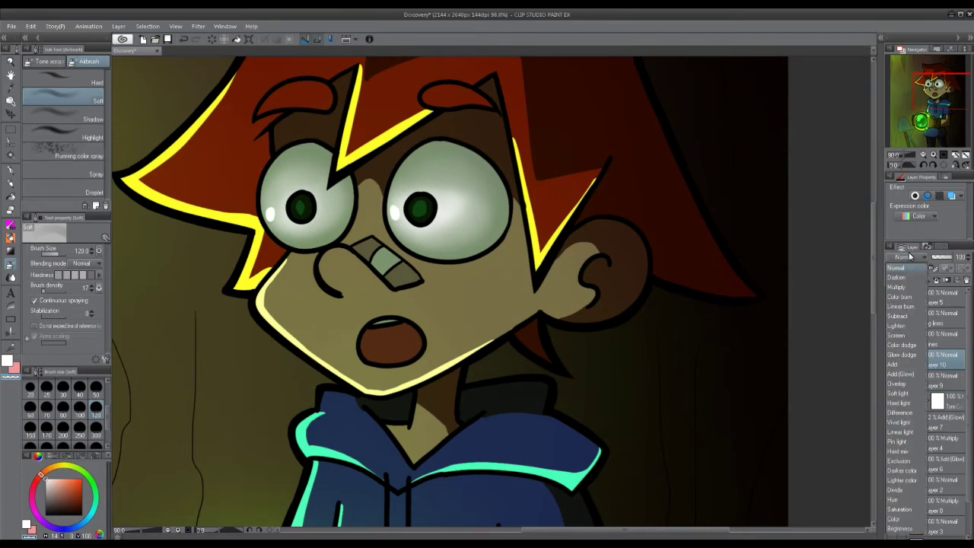
pyautogui.click(908, 388)
pyautogui.scroll(2, 535, 191)
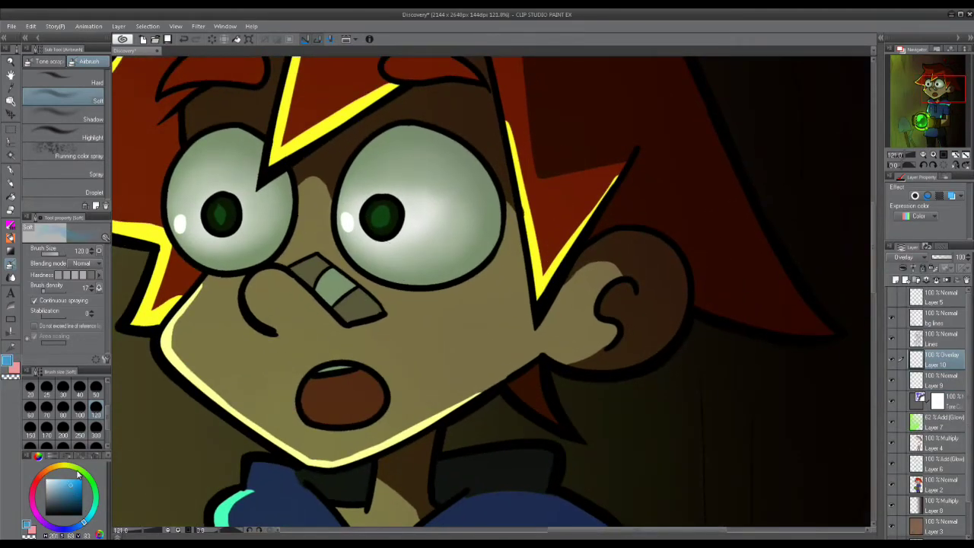
pyautogui.moveTo(395, 154)
pyautogui.mouseDown()
pyautogui.moveTo(392, 183)
pyautogui.moveTo(429, 167)
pyautogui.moveTo(392, 160)
pyautogui.moveTo(424, 161)
pyautogui.moveTo(459, 194)
pyautogui.moveTo(446, 238)
pyautogui.moveTo(415, 251)
pyautogui.moveTo(445, 175)
pyautogui.moveTo(404, 229)
pyautogui.mouseUp()
pyautogui.moveTo(228, 156)
pyautogui.mouseDown()
pyautogui.moveTo(248, 167)
pyautogui.moveTo(262, 218)
pyautogui.moveTo(253, 236)
pyautogui.moveTo(217, 171)
pyautogui.moveTo(268, 204)
pyautogui.moveTo(246, 252)
pyautogui.moveTo(204, 166)
pyautogui.mouseUp()
pyautogui.moveTo(420, 199)
pyautogui.mouseDown()
pyautogui.moveTo(457, 204)
pyautogui.moveTo(465, 246)
pyautogui.moveTo(472, 200)
pyautogui.mouseUp()
# Lower the Overlay layer's opacity to 57% and thin the blue tint near the pupil with transparent color.
pyautogui.moveTo(941, 261); pyautogui.dragTo(927, 259)
pyautogui.click(946, 259)
pyautogui.click(14, 377)
pyautogui.moveTo(206, 203)
pyautogui.mouseDown()
pyautogui.moveTo(222, 184)
pyautogui.moveTo(251, 204)
pyautogui.mouseUp()
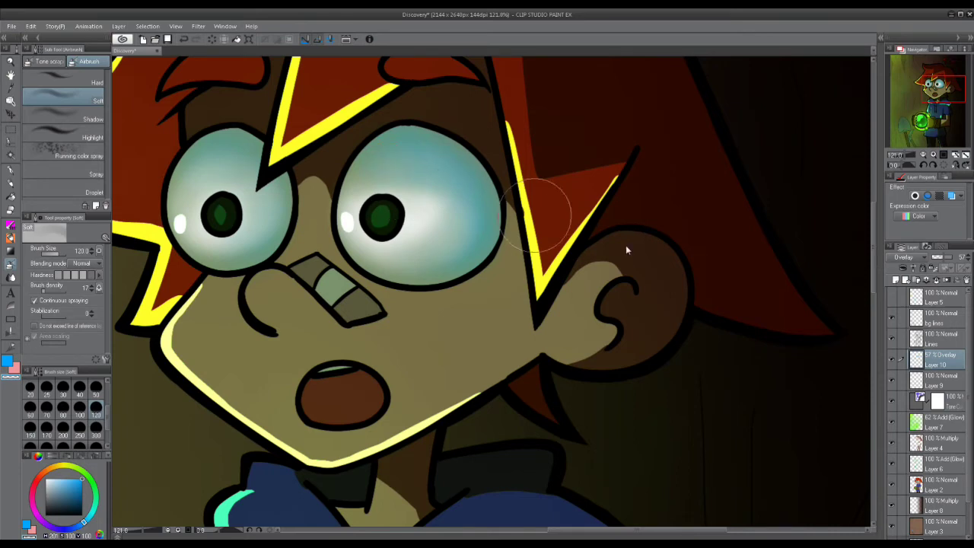
pyautogui.scroll(-2, 568, 305)
pyautogui.scroll(-4, 571, 395)
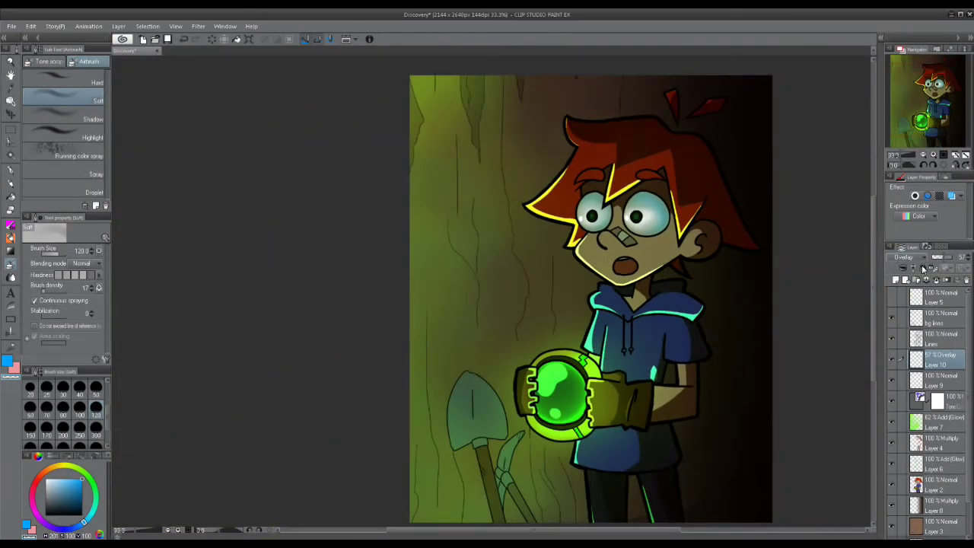
pyautogui.moveTo(664, 384); pyautogui.dragTo(598, 367)
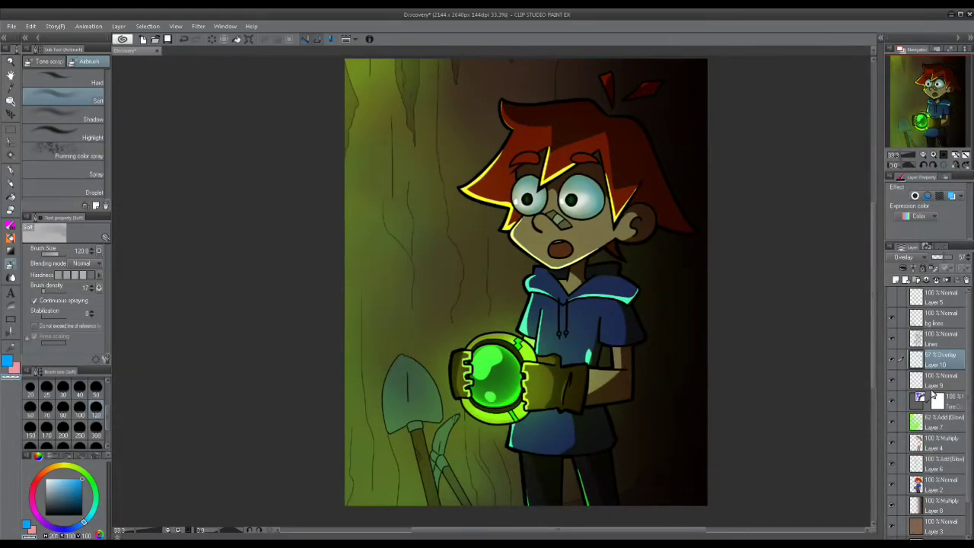
pyautogui.click(929, 421)
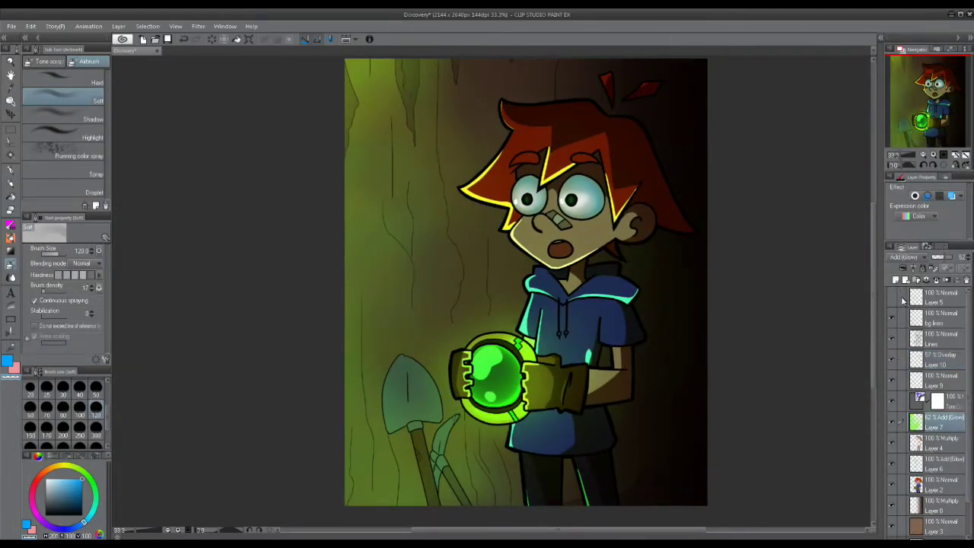
pyautogui.click(897, 280)
pyautogui.click(932, 155)
pyautogui.click(931, 155)
pyautogui.click(931, 155)
pyautogui.moveTo(593, 466); pyautogui.dragTo(460, 160)
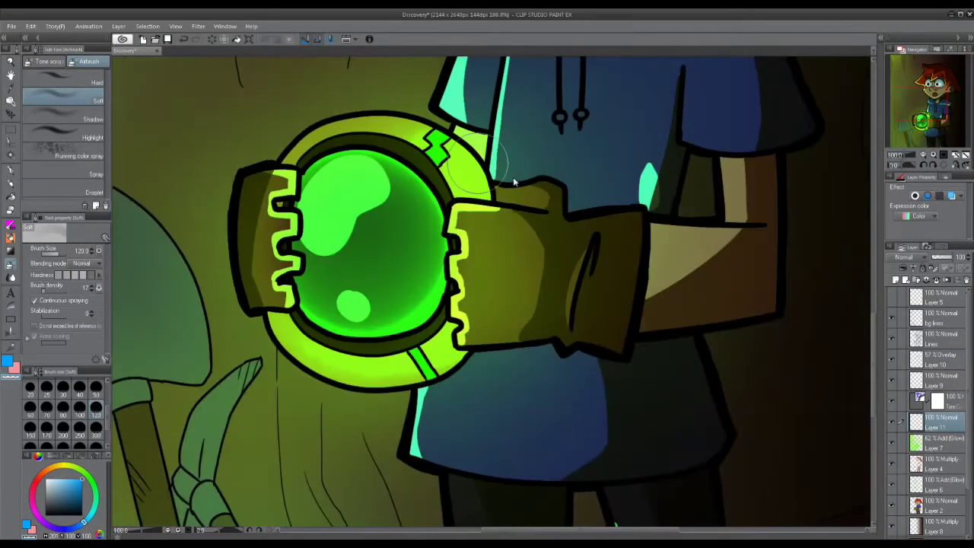
pyautogui.click(967, 280)
# Paint a dark round spot inside the green orb on the Multiply shading layer using the Turnip pen in deep blue, size 50.
pyautogui.click(941, 447)
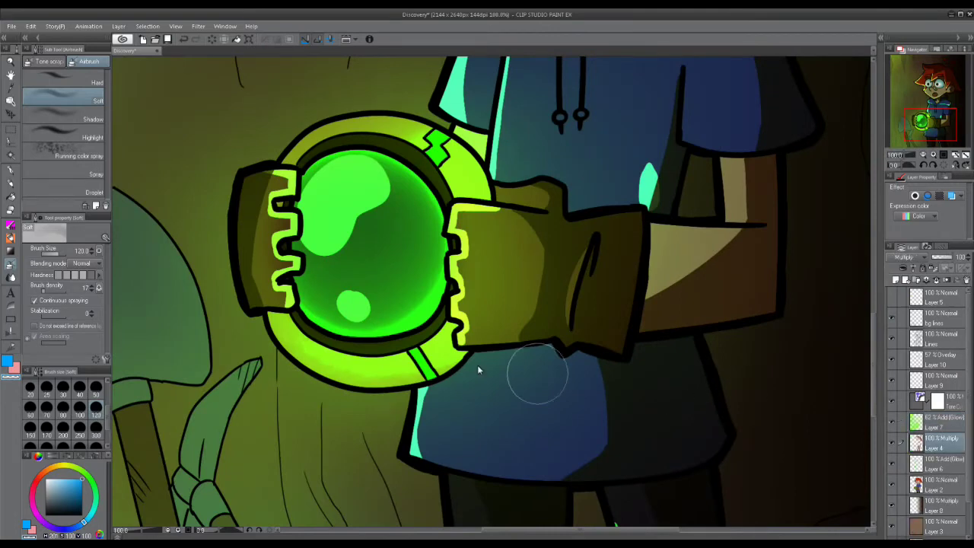
pyautogui.scroll(4, 380, 323)
pyautogui.click(11, 170)
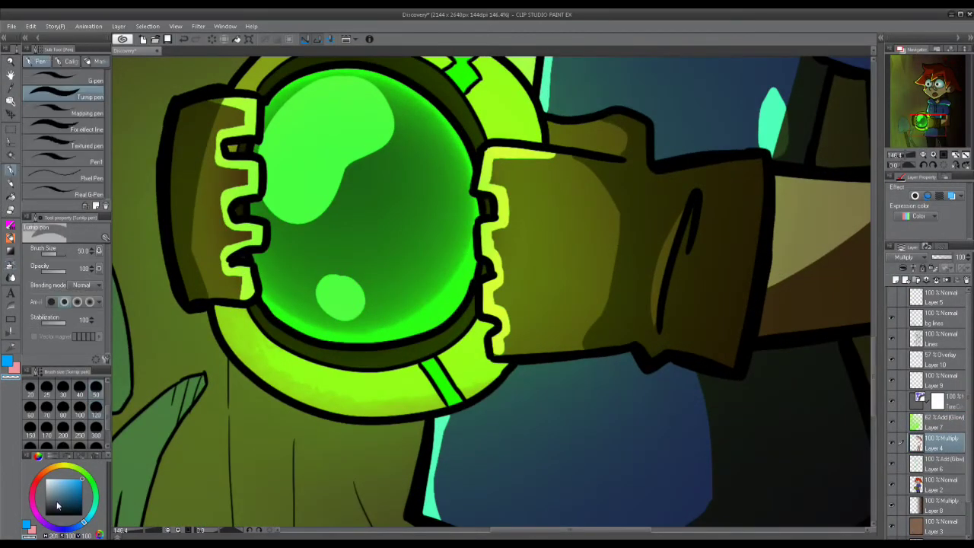
pyautogui.click(77, 504)
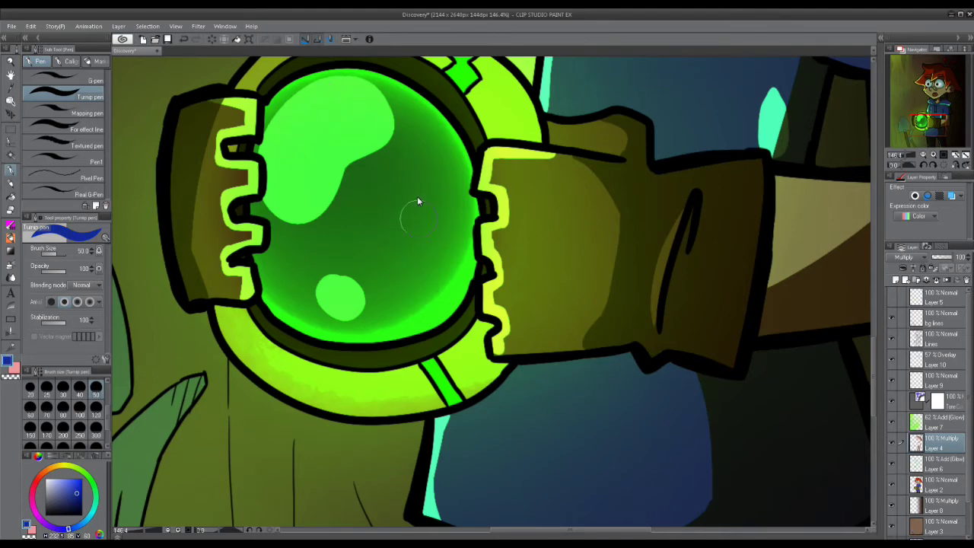
pyautogui.moveTo(409, 177)
pyautogui.mouseDown()
pyautogui.moveTo(357, 229)
pyautogui.moveTo(439, 215)
pyautogui.moveTo(417, 184)
pyautogui.moveTo(378, 203)
pyautogui.moveTo(377, 226)
pyautogui.moveTo(404, 226)
pyautogui.moveTo(417, 211)
pyautogui.moveTo(414, 200)
pyautogui.moveTo(363, 211)
pyautogui.moveTo(398, 181)
pyautogui.moveTo(435, 203)
pyautogui.moveTo(435, 229)
pyautogui.moveTo(414, 247)
pyautogui.moveTo(395, 240)
pyautogui.moveTo(411, 190)
pyautogui.moveTo(385, 170)
pyautogui.moveTo(358, 212)
pyautogui.moveTo(392, 172)
pyautogui.moveTo(437, 191)
pyautogui.moveTo(443, 237)
pyautogui.moveTo(408, 253)
pyautogui.moveTo(416, 245)
pyautogui.moveTo(389, 249)
pyautogui.mouseUp()
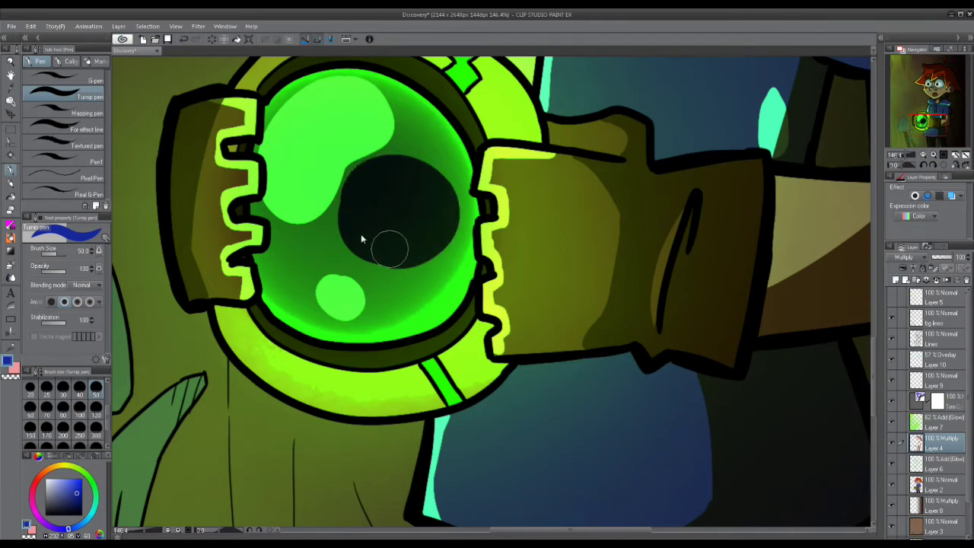
pyautogui.moveTo(353, 215); pyautogui.dragTo(370, 188)
# Paint a dark shadow crescent along the orb's lower edge with the Turnip pen at size 17.
pyautogui.click(47, 389)
pyautogui.click(31, 389)
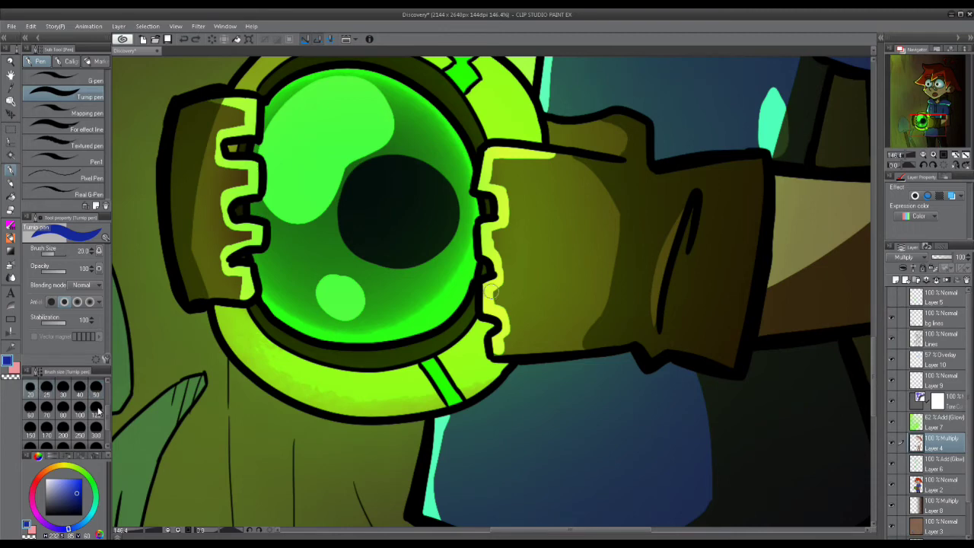
pyautogui.scroll(2, 34, 392)
pyautogui.click(97, 411)
pyautogui.scroll(3, 245, 211)
pyautogui.moveTo(264, 271)
pyautogui.mouseDown()
pyautogui.moveTo(272, 311)
pyautogui.moveTo(322, 379)
pyautogui.mouseUp()
pyautogui.moveTo(270, 303); pyautogui.dragTo(327, 362)
pyautogui.moveTo(263, 284)
pyautogui.mouseDown()
pyautogui.moveTo(268, 306)
pyautogui.moveTo(408, 381)
pyautogui.moveTo(450, 379)
pyautogui.mouseUp()
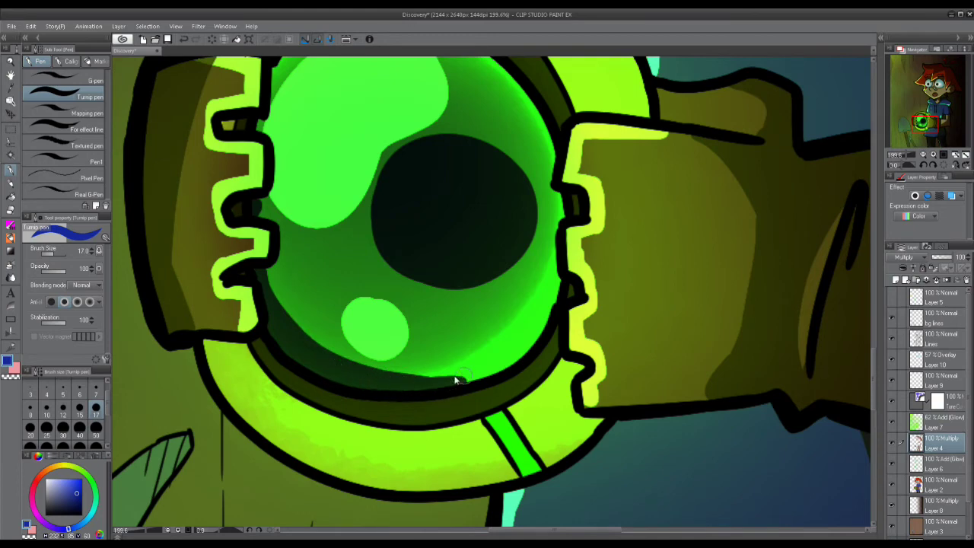
pyautogui.scroll(-3, 480, 342)
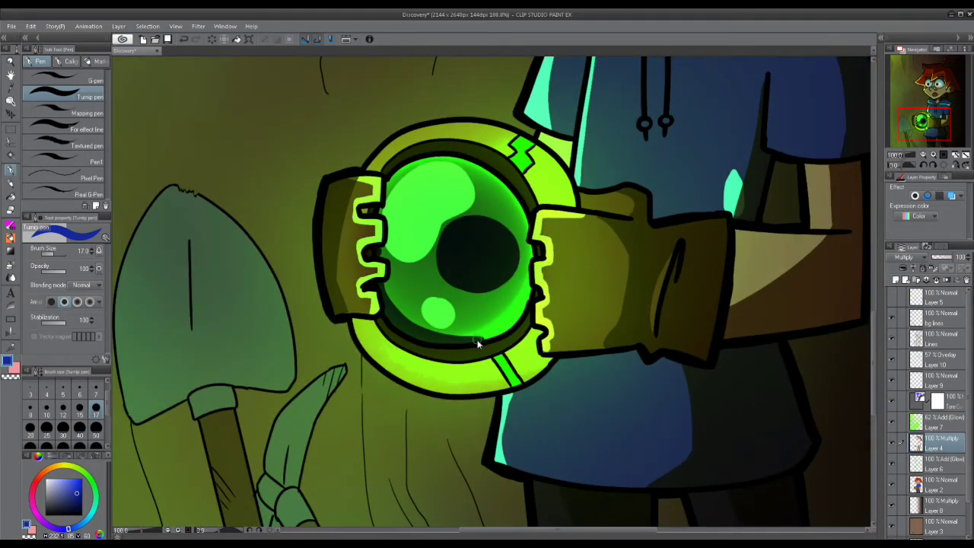
# Trim the crescent shadow along the orb's lower edge with the Turnip pen in transparent color.
pyautogui.click(15, 378)
pyautogui.scroll(4, 250, 300)
pyautogui.moveTo(382, 220)
pyautogui.mouseDown()
pyautogui.moveTo(396, 255)
pyautogui.moveTo(467, 348)
pyautogui.moveTo(563, 362)
pyautogui.mouseUp()
pyautogui.scroll(-2, 579, 252)
pyautogui.scroll(-2, 643, 242)
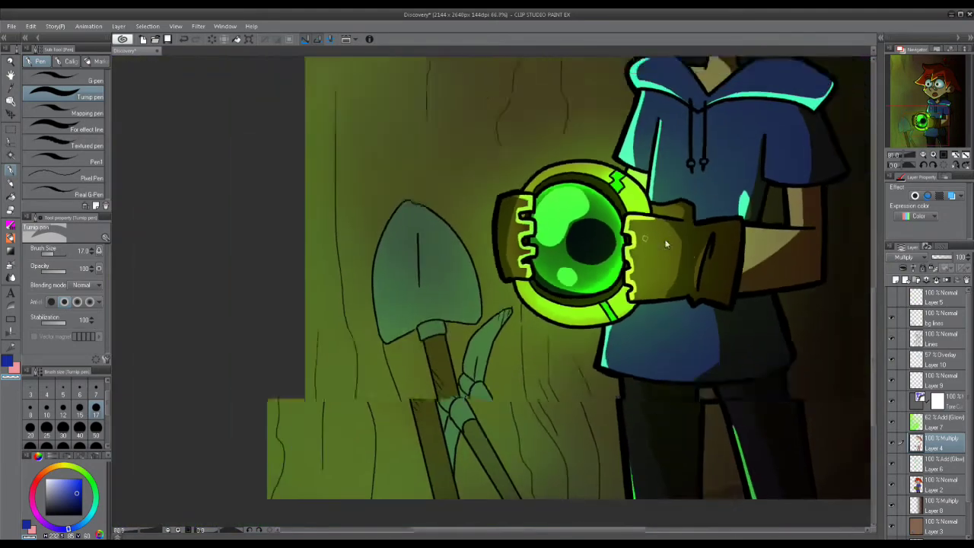
# Lighten the middle of the orb's dark round spot with the Soft airbrush at size 120 in transparent color.
pyautogui.moveTo(527, 285); pyautogui.dragTo(336, 329)
pyautogui.click(9, 268)
pyautogui.scroll(-2, 420, 274)
pyautogui.moveTo(448, 302)
pyautogui.mouseDown()
pyautogui.moveTo(449, 443)
pyautogui.moveTo(502, 408)
pyautogui.mouseUp()
pyautogui.scroll(3, 421, 396)
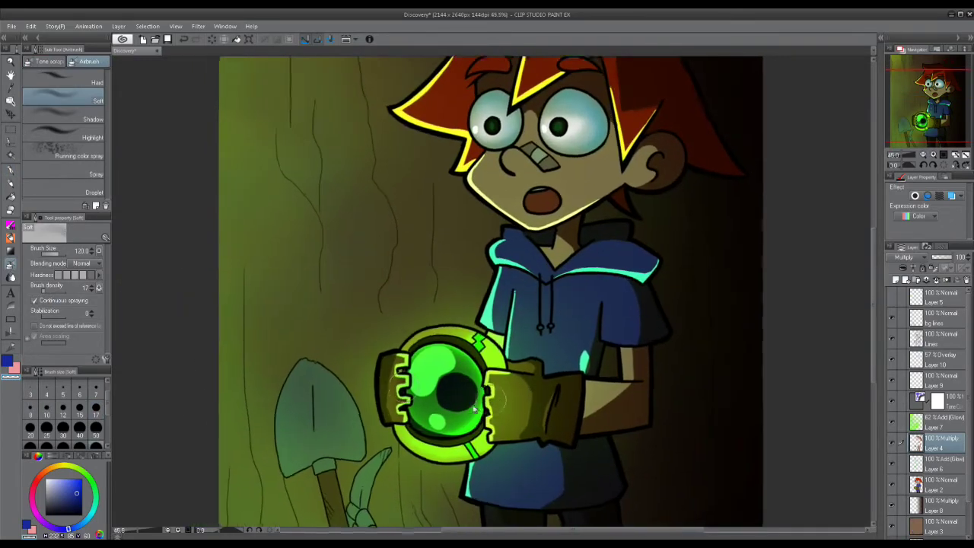
pyautogui.moveTo(420, 396); pyautogui.dragTo(376, 349)
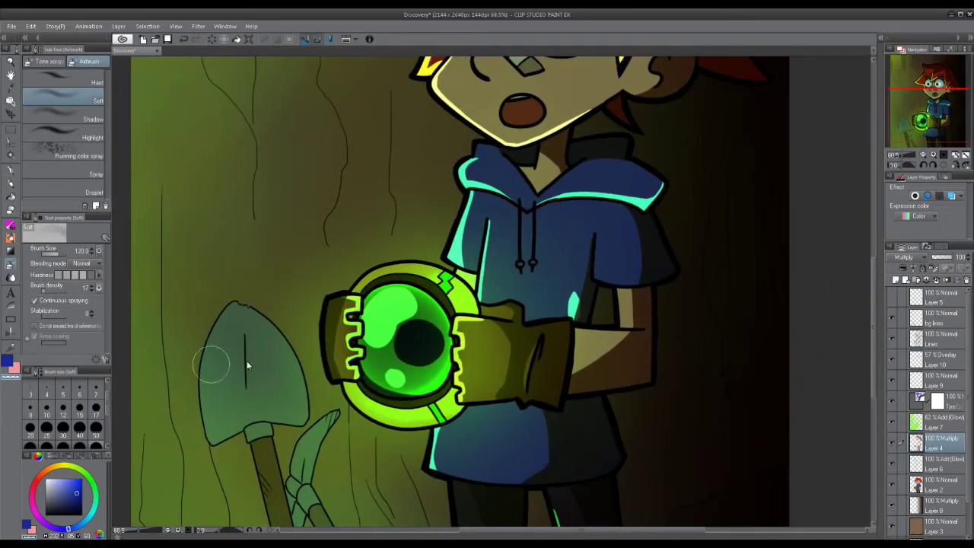
pyautogui.scroll(2, 419, 336)
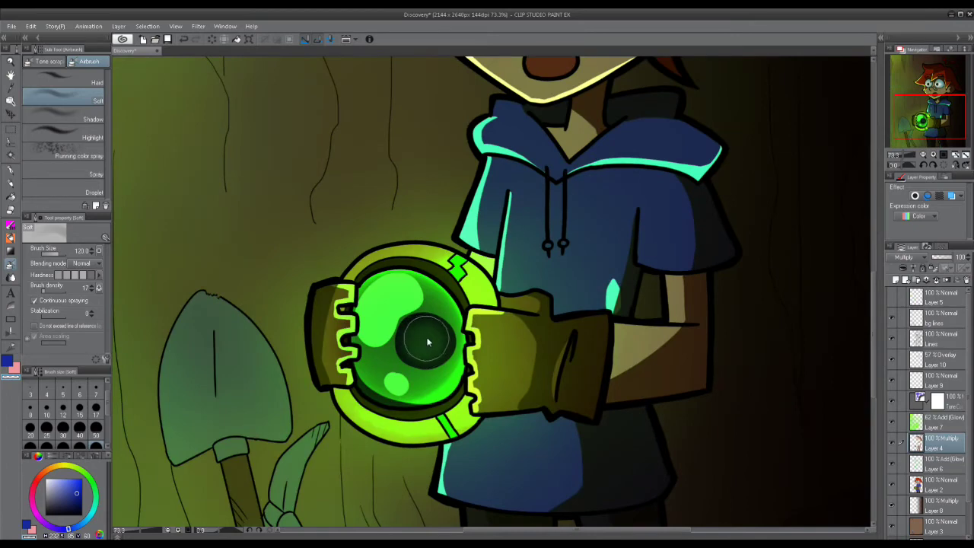
pyautogui.scroll(-4, 533, 354)
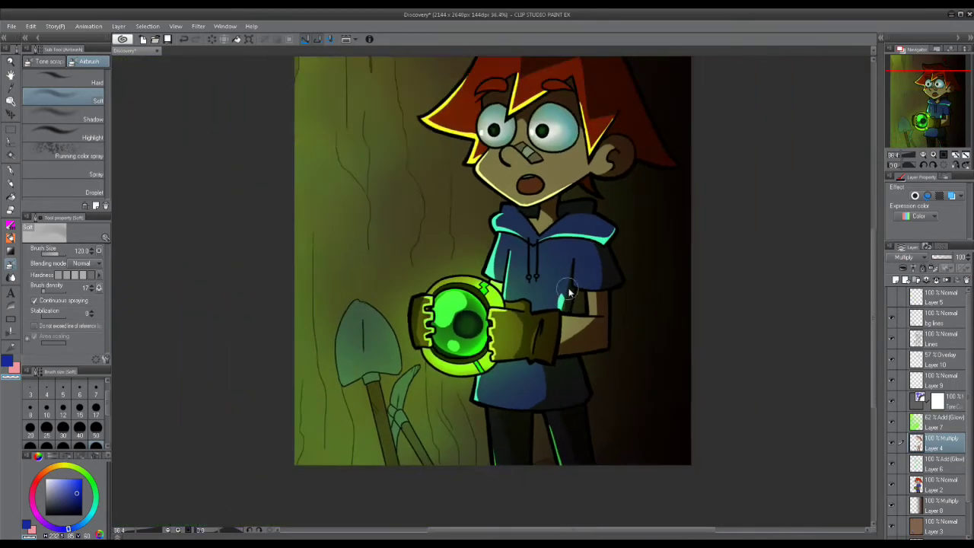
# Examine the whole picture and the tools beside the orb, comparing the background with the bg lines layer hidden and shown.
pyautogui.moveTo(569, 291); pyautogui.dragTo(580, 401)
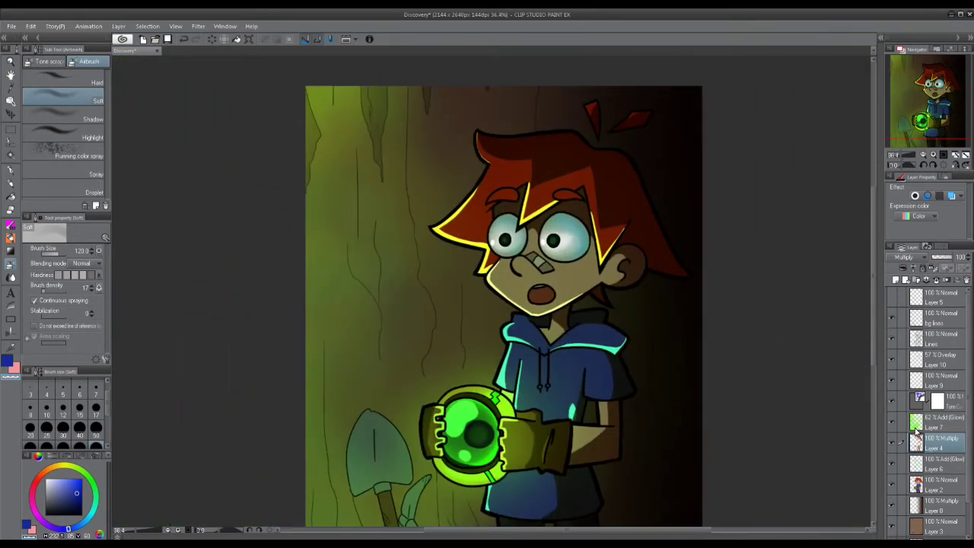
pyautogui.moveTo(582, 346); pyautogui.dragTo(588, 214)
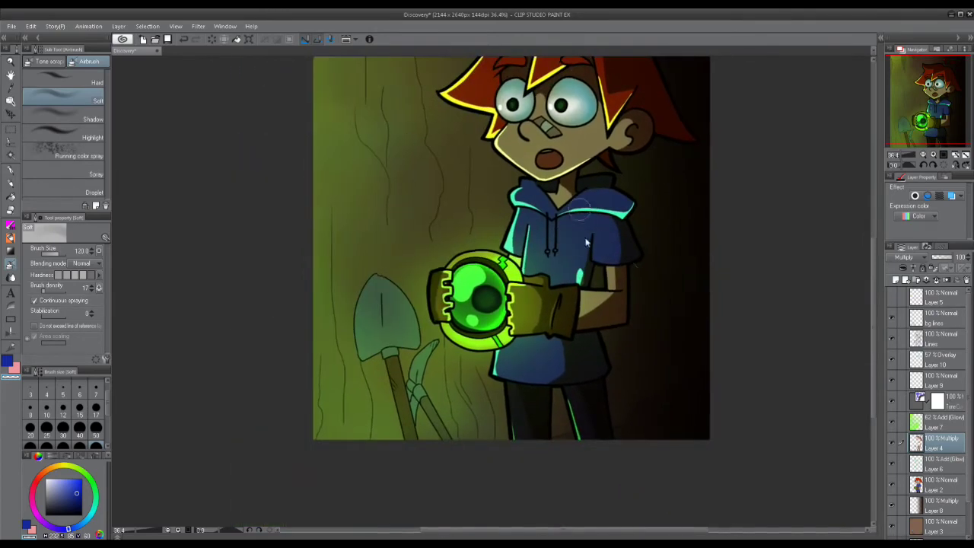
pyautogui.click(935, 524)
pyautogui.moveTo(440, 398); pyautogui.dragTo(487, 372)
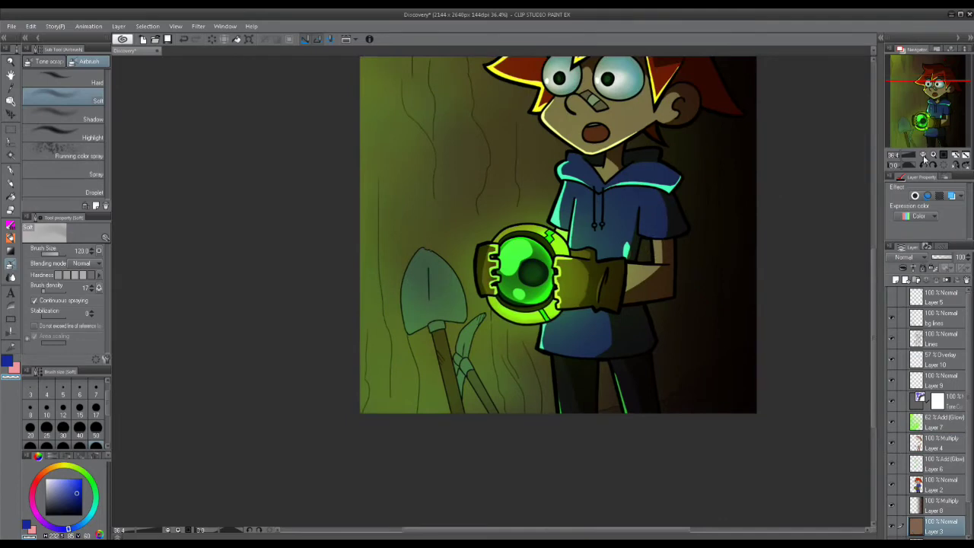
pyautogui.click(935, 156)
pyautogui.click(935, 156)
pyautogui.moveTo(503, 450); pyautogui.dragTo(500, 351)
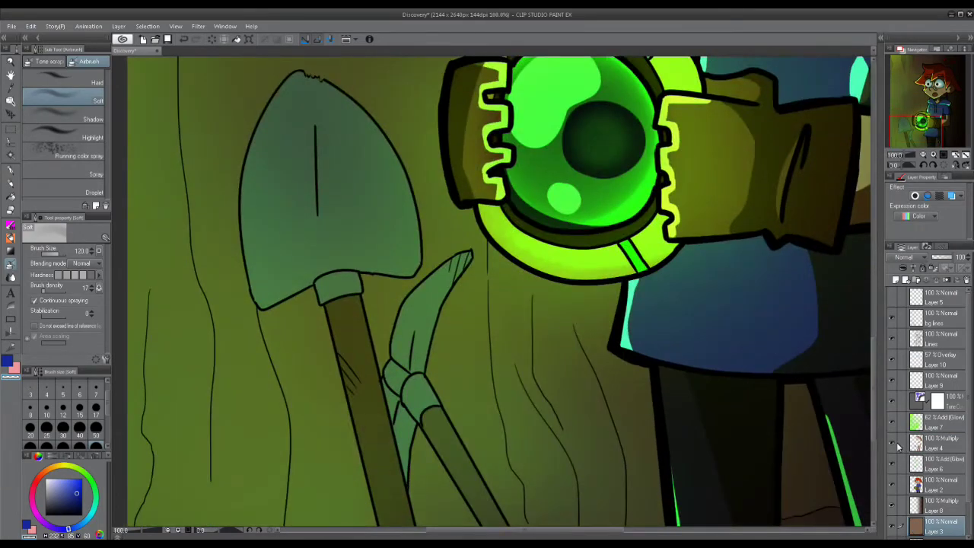
pyautogui.click(893, 317)
pyautogui.scroll(-4, 492, 313)
pyautogui.moveTo(492, 312); pyautogui.dragTo(406, 510)
pyautogui.scroll(-3, 799, 336)
pyautogui.click(895, 320)
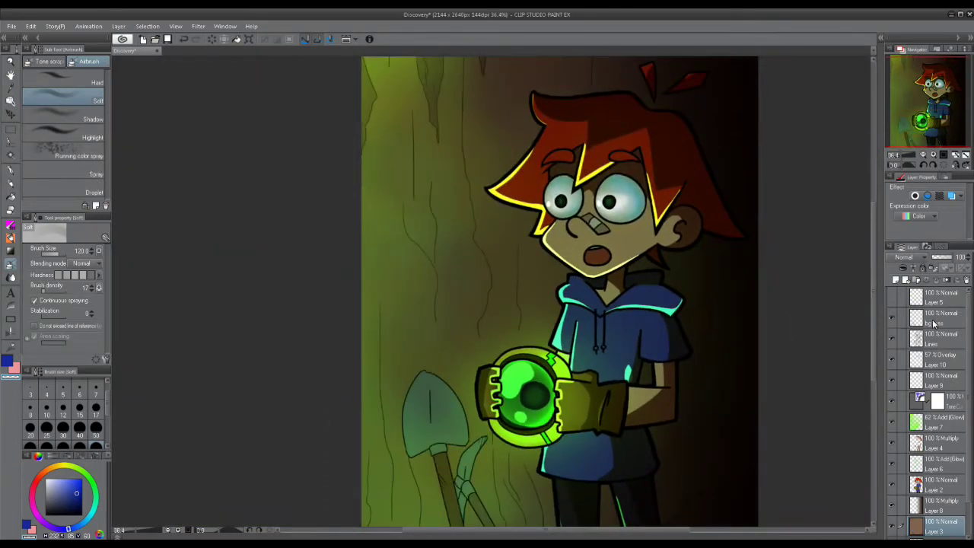
# Create a selection from the contents of the bg lines layer.
pyautogui.click(940, 320)
pyautogui.rightClick(946, 320)
pyautogui.moveTo(912, 189)
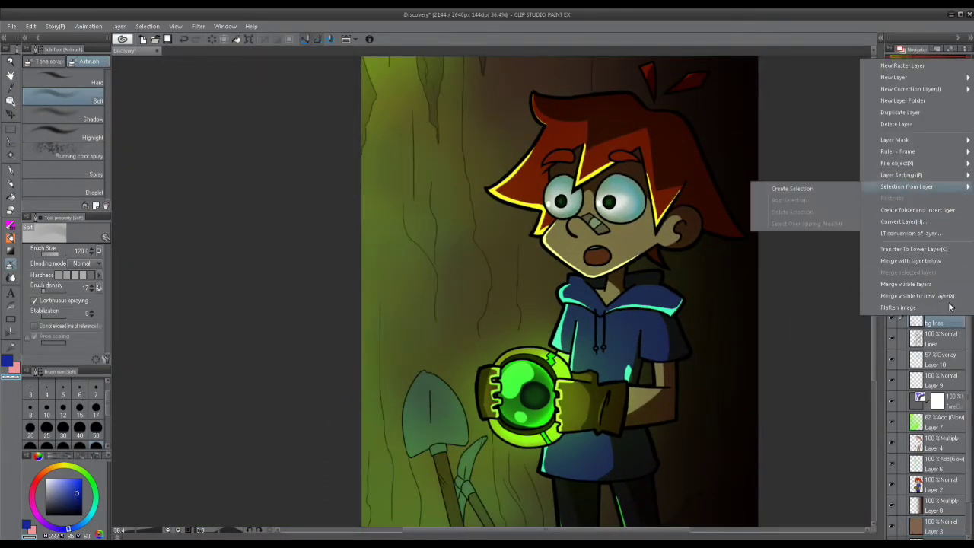
pyautogui.click(792, 189)
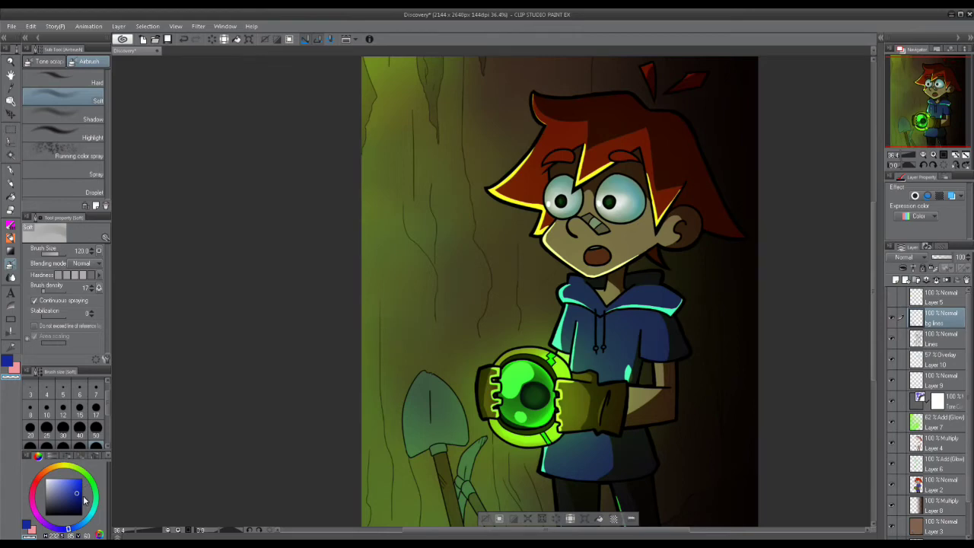
# Fill the selected background lines with a muted orange-brown and clear the selection.
pyautogui.click(38, 480)
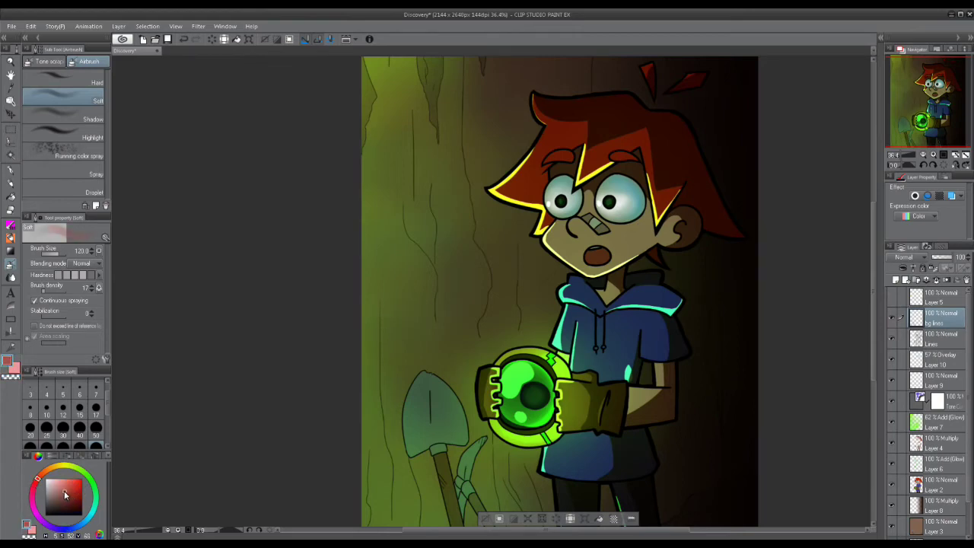
pyautogui.click(43, 473)
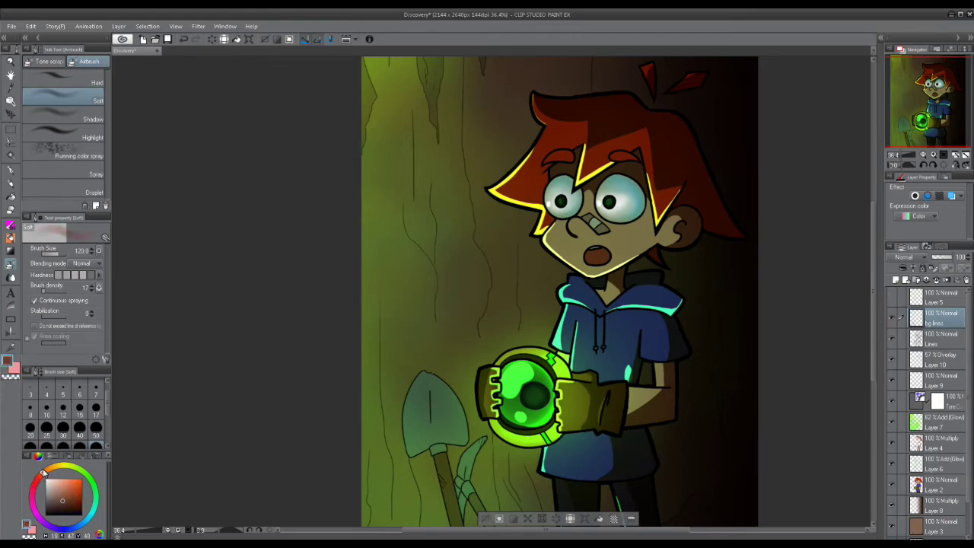
pyautogui.click(599, 520)
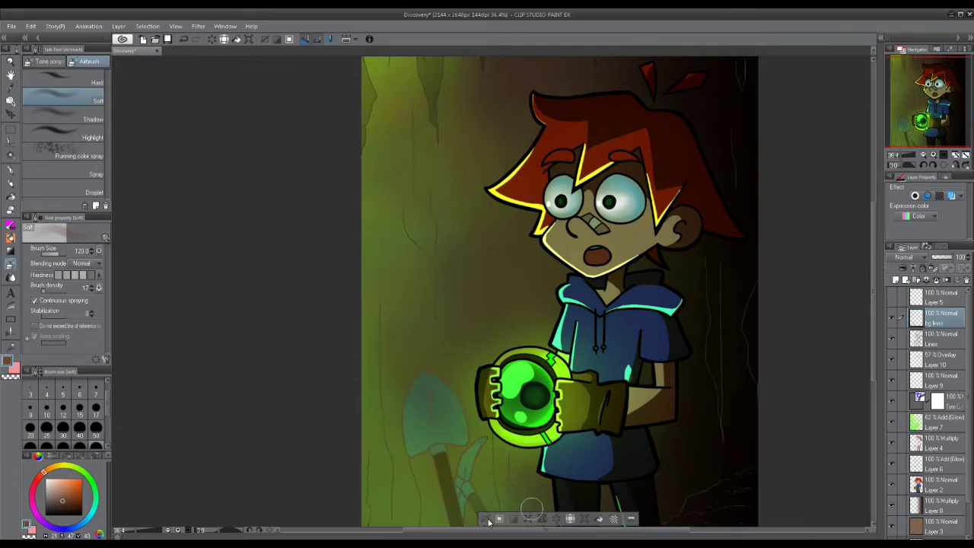
pyautogui.click(486, 520)
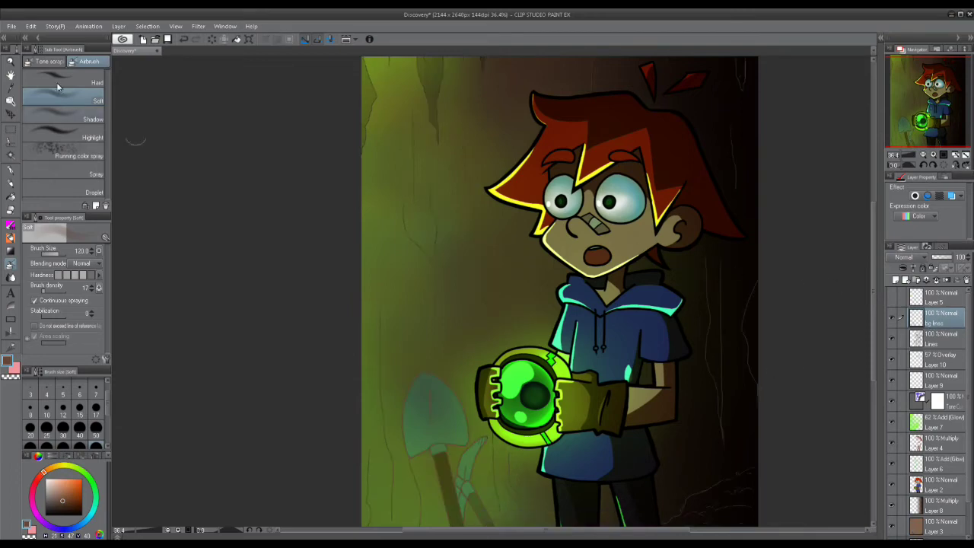
# Set the bg lines layer's blending mode to Multiply and its opacity to 76%.
pyautogui.click(30, 26)
pyautogui.moveTo(91, 227)
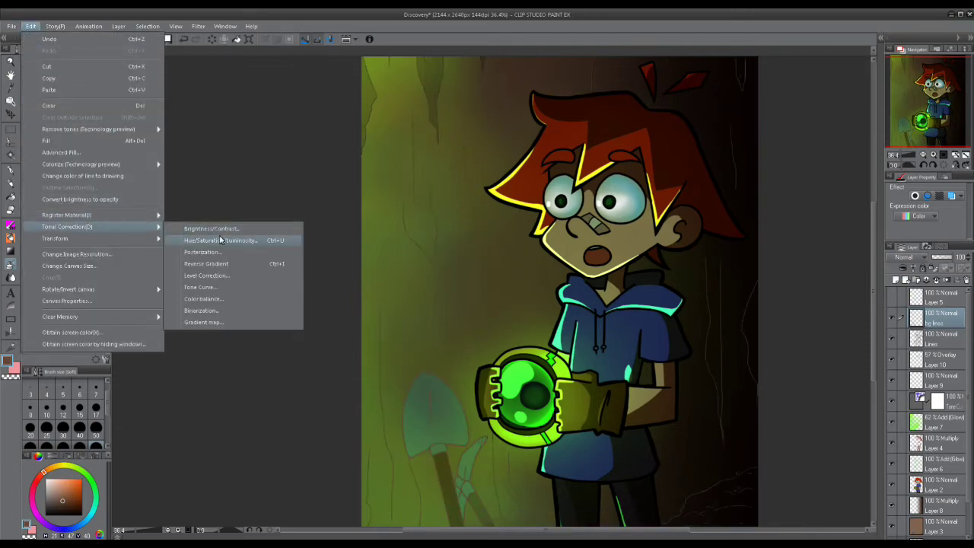
pyautogui.click(919, 260)
pyautogui.click(919, 258)
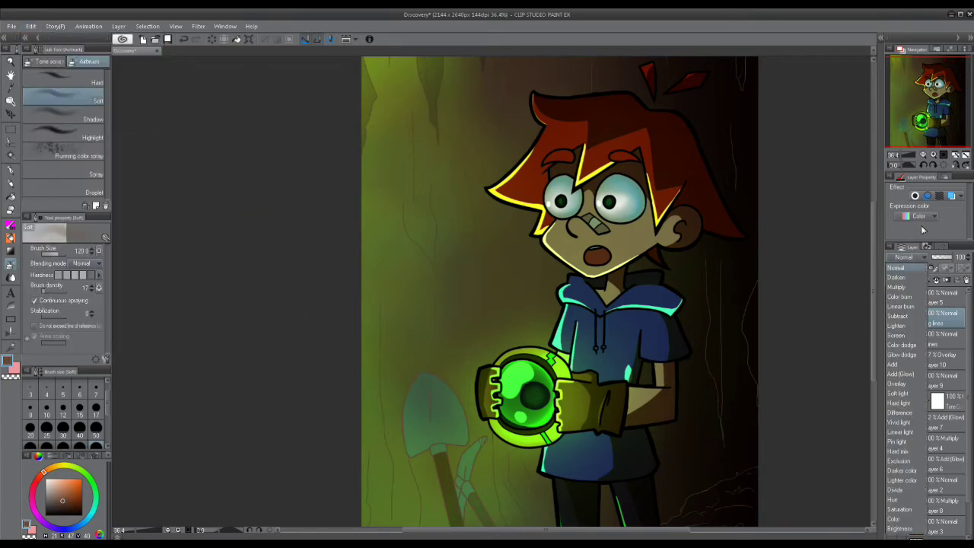
pyautogui.click(907, 286)
pyautogui.moveTo(848, 369); pyautogui.dragTo(839, 337)
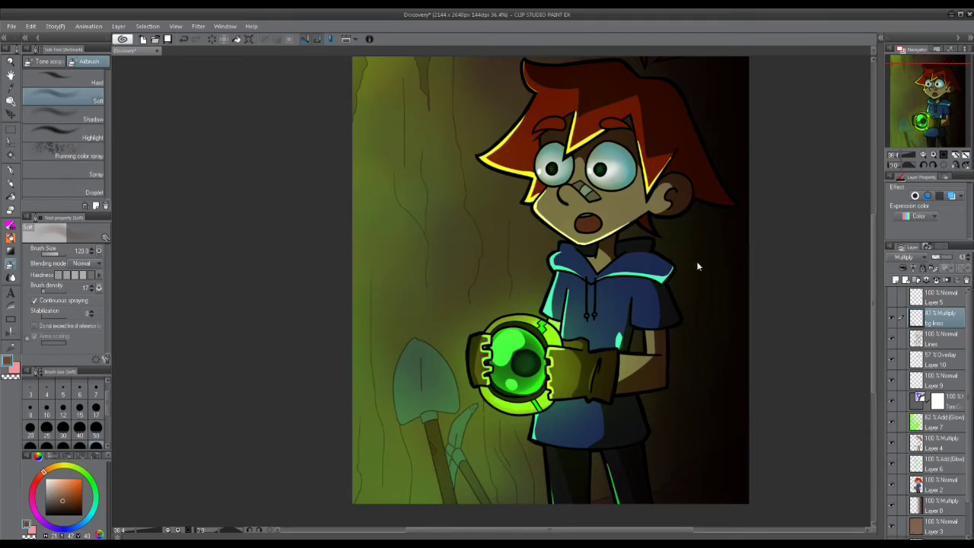
pyautogui.moveTo(480, 319); pyautogui.dragTo(464, 412)
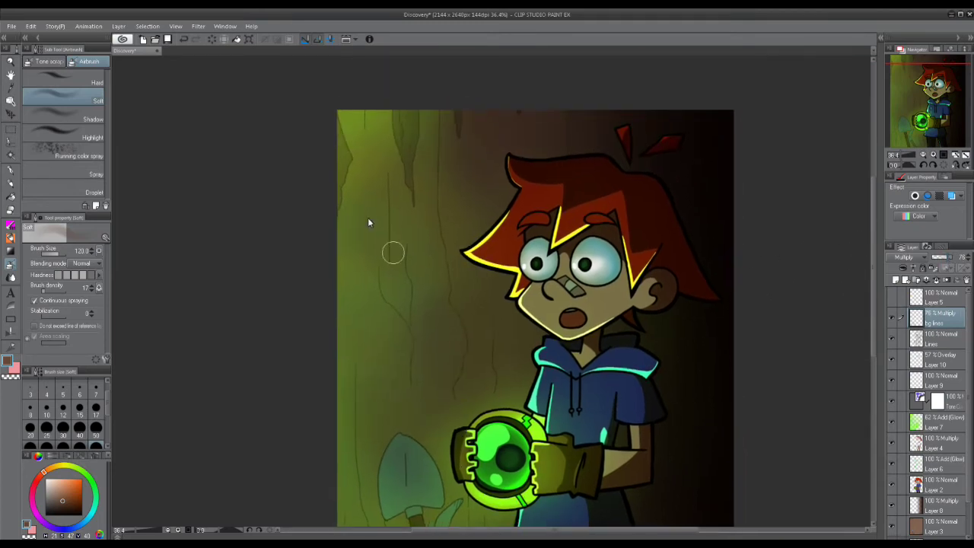
pyautogui.scroll(-1, 554, 281)
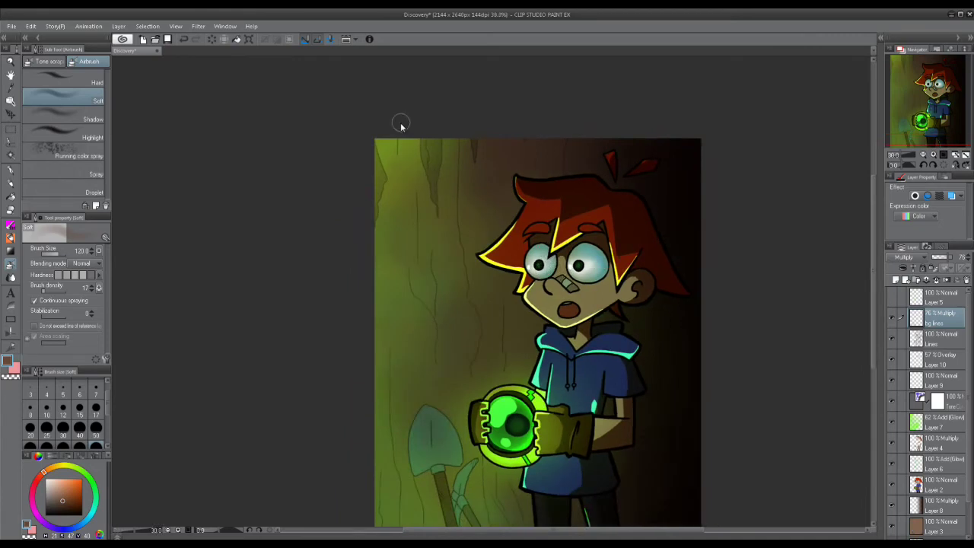
pyautogui.moveTo(831, 337); pyautogui.dragTo(823, 287)
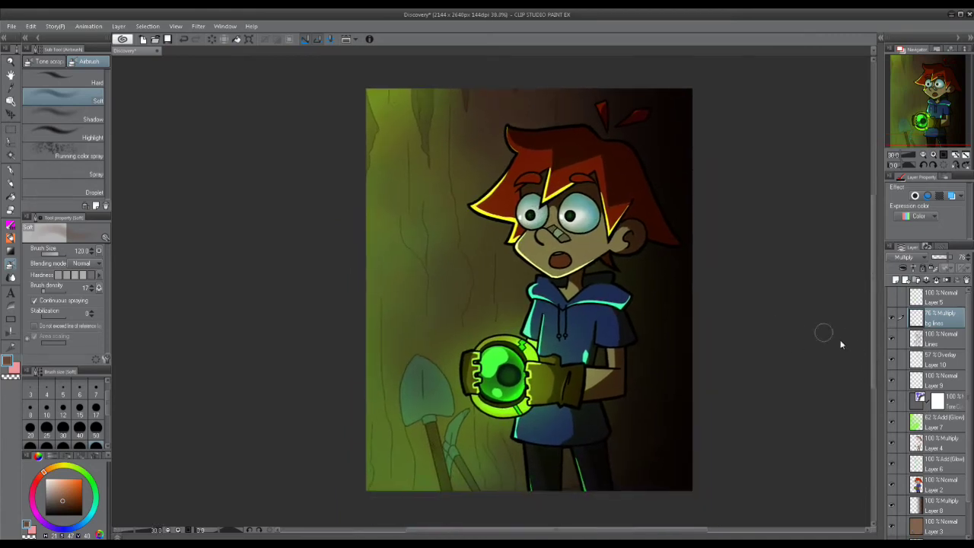
# Create a new layer directly above the brown background layer, Layer 3, and set its blending mode to Multiply.
pyautogui.click(937, 525)
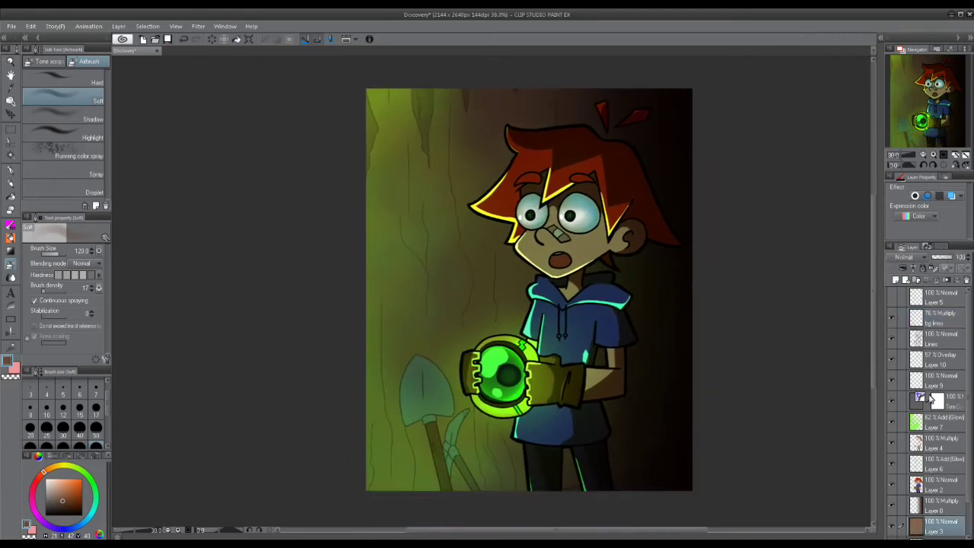
pyautogui.click(896, 281)
pyautogui.click(908, 256)
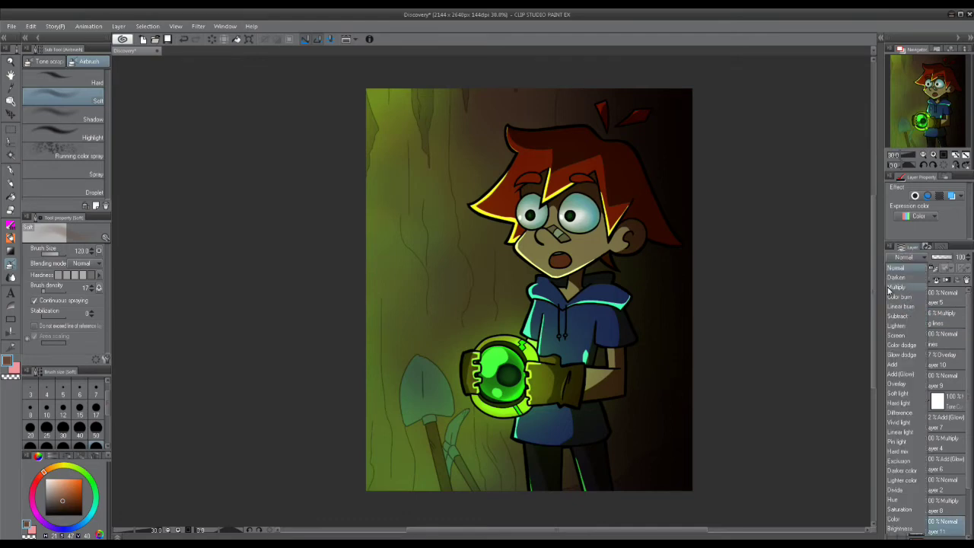
pyautogui.click(903, 288)
# Outline a shadow down the large stalactite with the Turnip pen at size 17 and fill its shaded side with brown.
pyautogui.scroll(1, 377, 134)
pyautogui.scroll(3, 468, 139)
pyautogui.moveTo(418, 183); pyautogui.dragTo(416, 319)
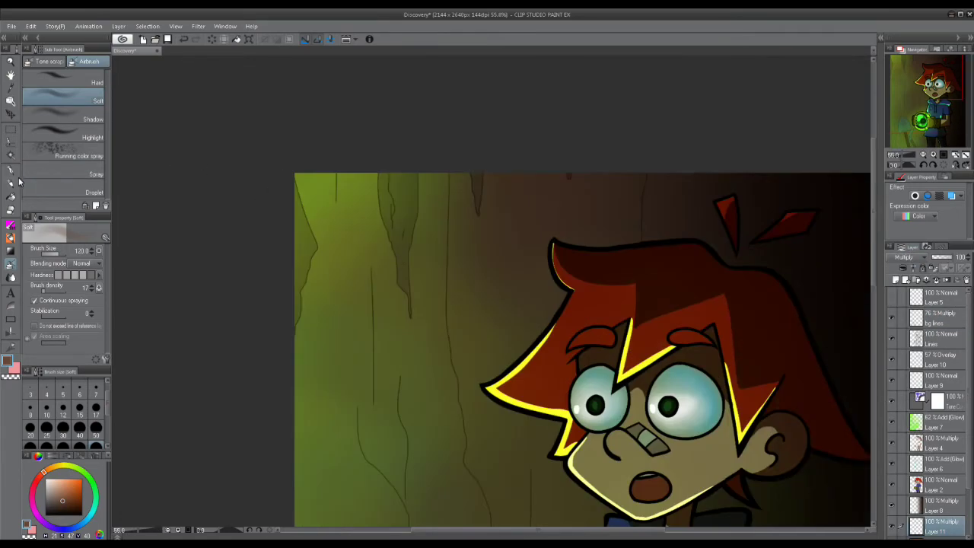
pyautogui.click(11, 170)
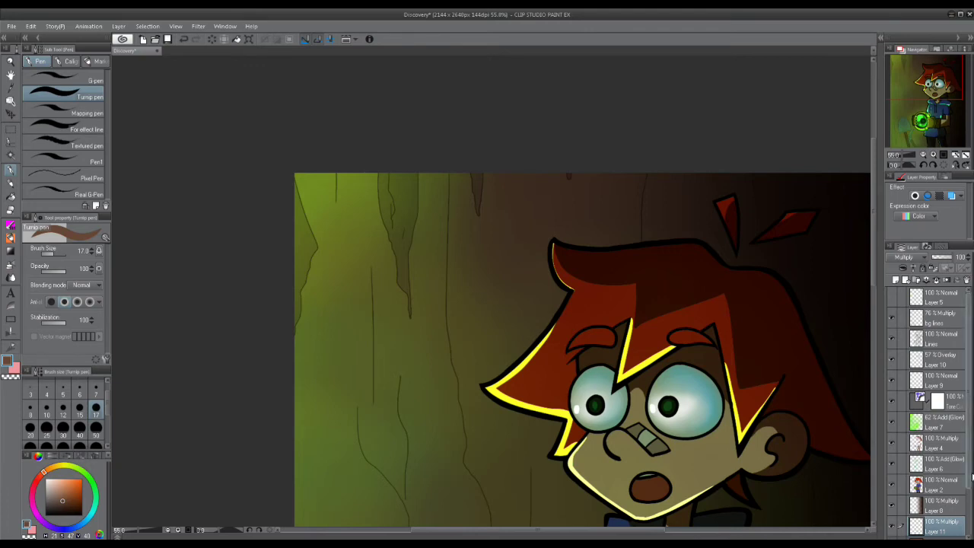
pyautogui.scroll(-2, 951, 472)
pyautogui.click(936, 507)
pyautogui.click(936, 496)
pyautogui.scroll(4, 385, 183)
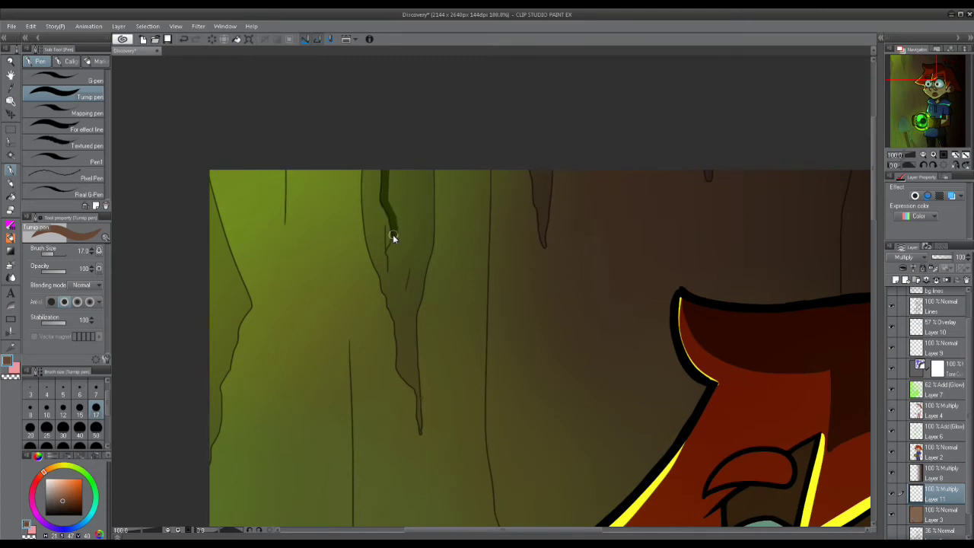
pyautogui.moveTo(389, 260); pyautogui.dragTo(415, 368)
pyautogui.moveTo(342, 286); pyautogui.dragTo(390, 274)
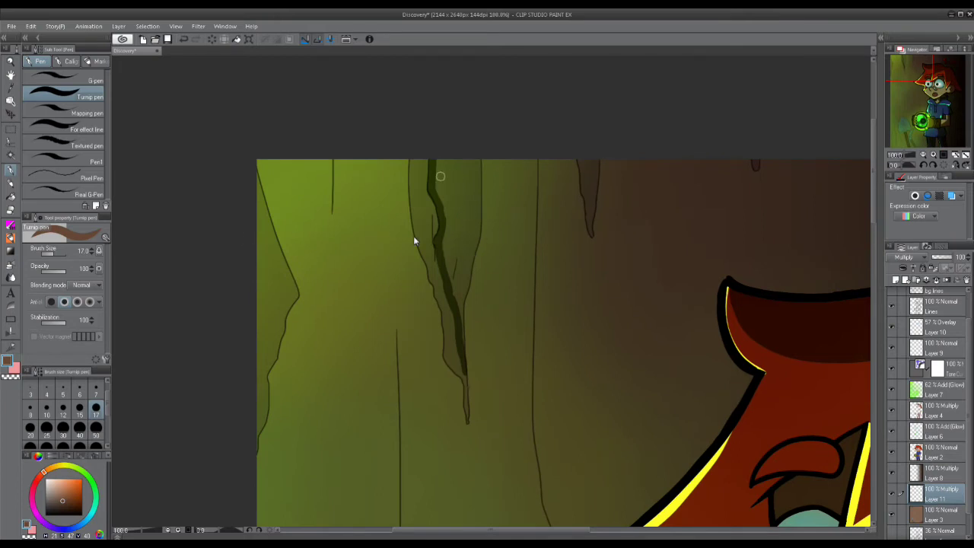
pyautogui.press('g')
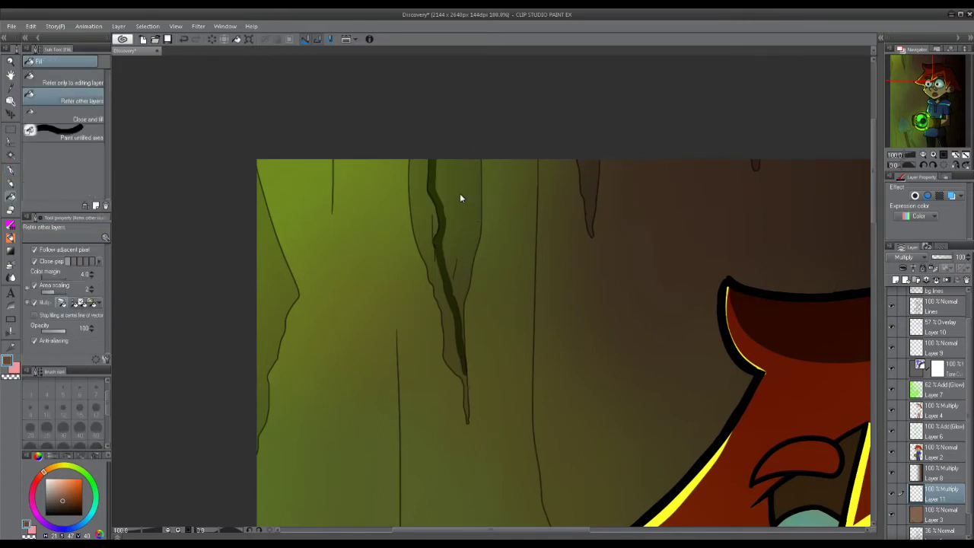
pyautogui.click(460, 193)
# Shade the small stalactite, and outline and fill a wavy shadow band beside the rock edge at the picture's upper-left corner.
pyautogui.press('p')
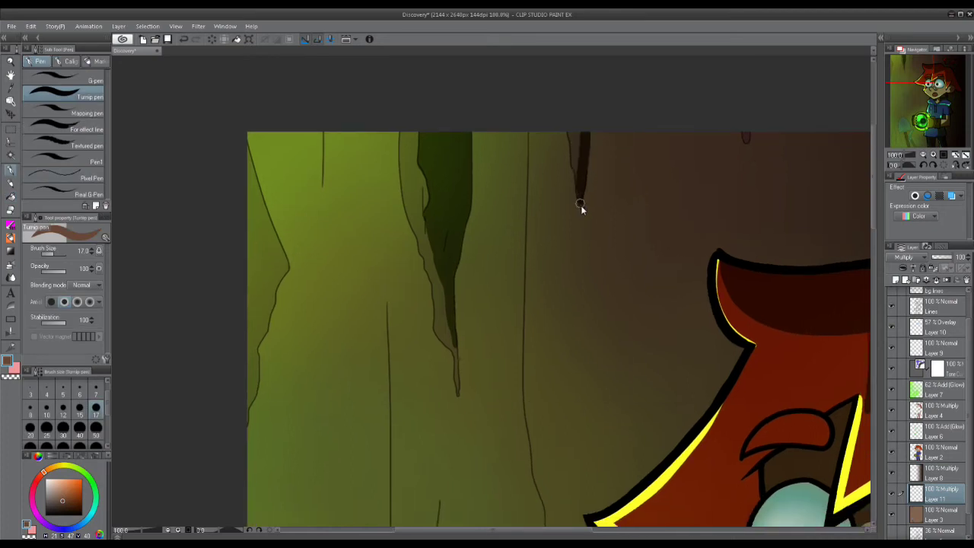
pyautogui.moveTo(465, 191); pyautogui.dragTo(472, 182)
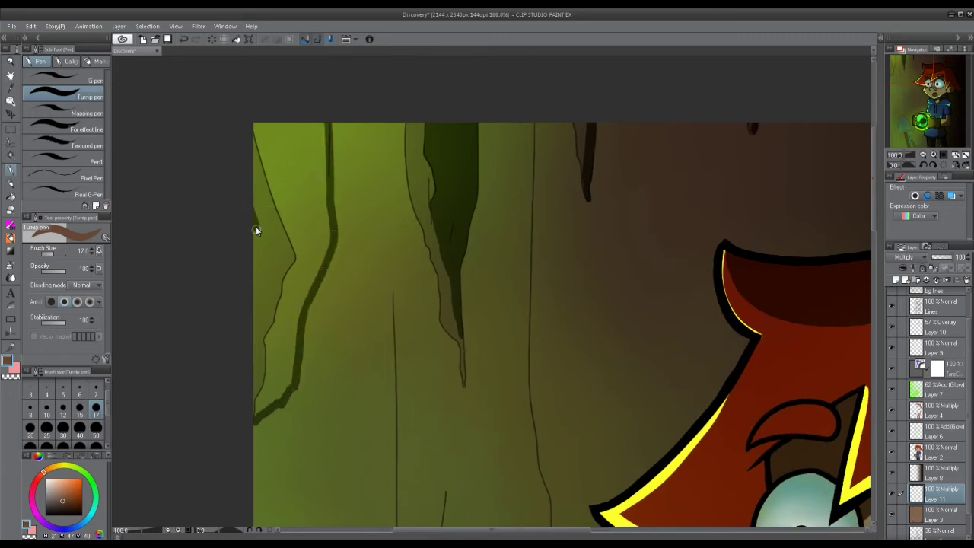
pyautogui.click(11, 196)
pyautogui.click(333, 182)
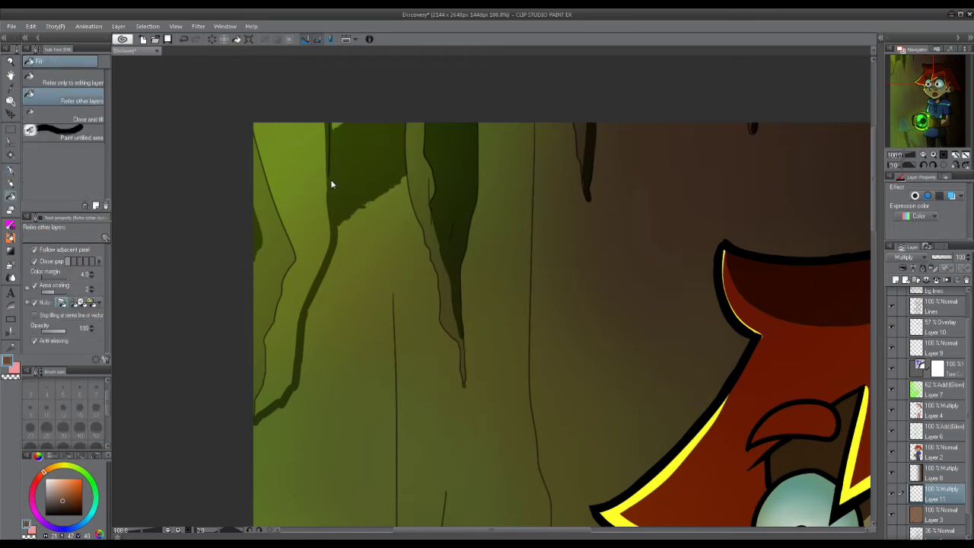
pyautogui.hotkey('ctrl', 'z')
pyautogui.click(308, 174)
pyautogui.click(315, 289)
pyautogui.click(267, 363)
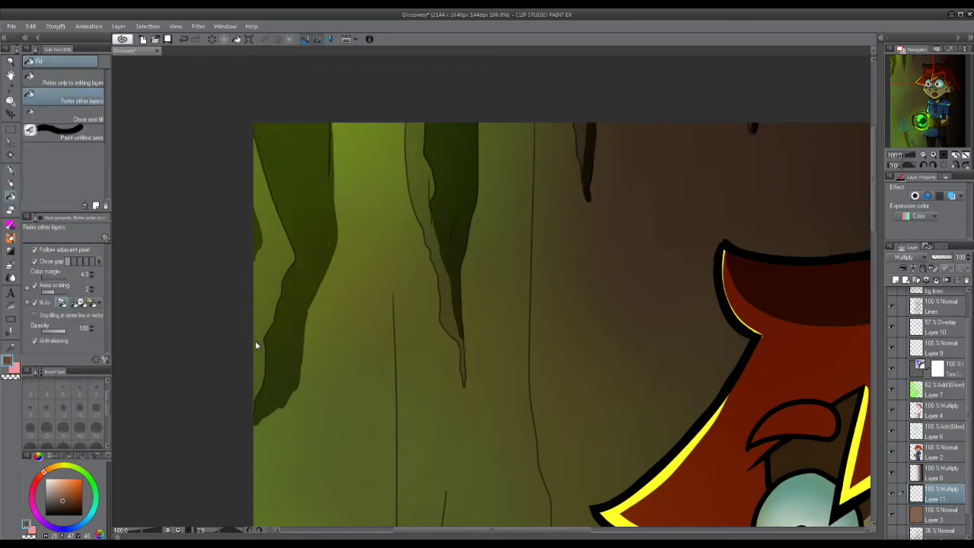
# Paint a thick shadow stroke along the short vertical wall crack below the large stalactite.
pyautogui.press('p')
pyautogui.moveTo(394, 295); pyautogui.dragTo(396, 105)
pyautogui.moveTo(398, 153)
pyautogui.mouseDown()
pyautogui.moveTo(398, 205)
pyautogui.moveTo(396, 150)
pyautogui.moveTo(399, 253)
pyautogui.mouseUp()
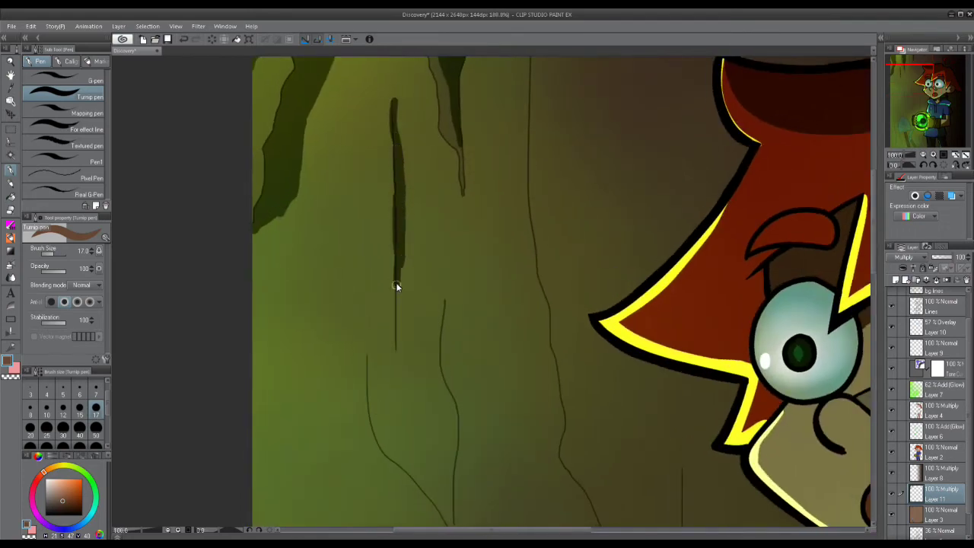
pyautogui.scroll(-8, 540, 130)
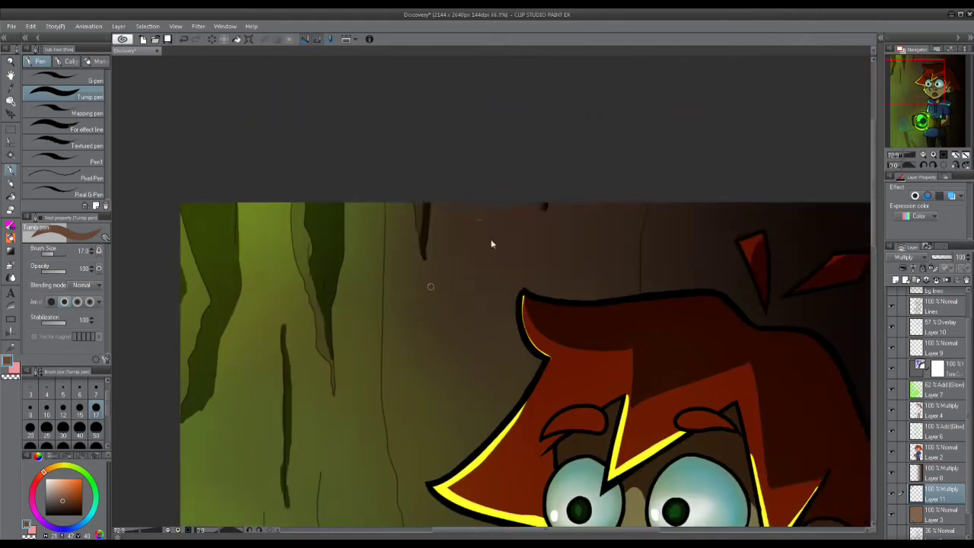
# Outline shadows beside the forked wall crack, trim the stroke ends with transparent color, and fill the enclosed areas.
pyautogui.scroll(4, 588, 217)
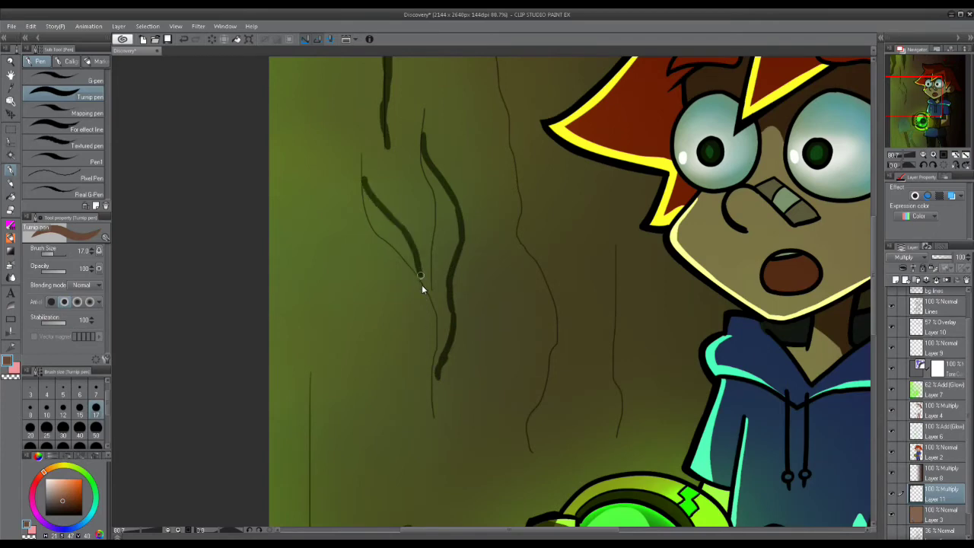
pyautogui.click(13, 378)
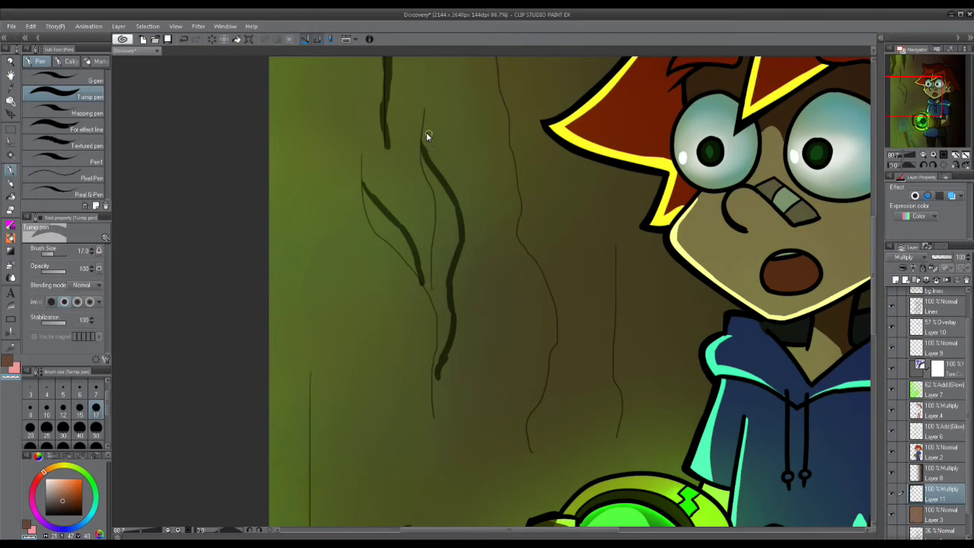
pyautogui.click(7, 361)
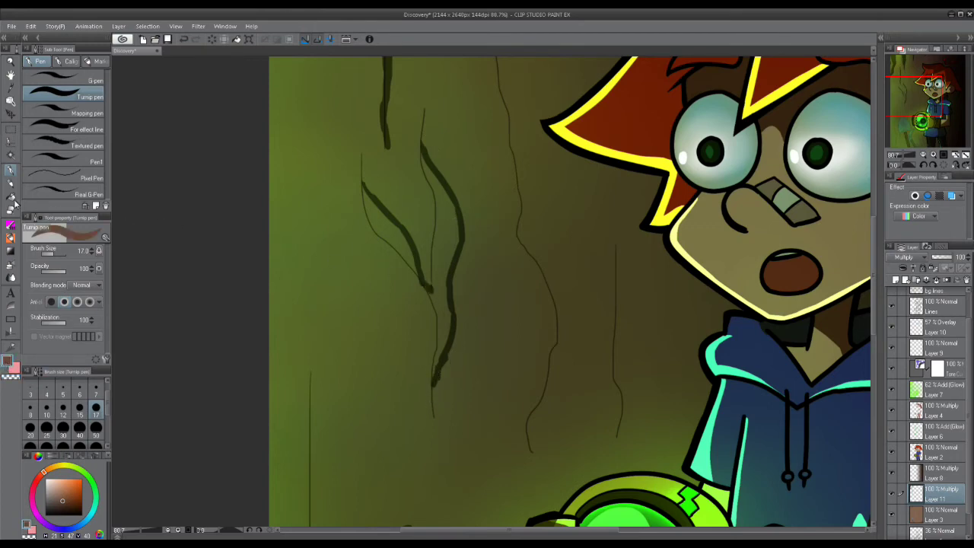
pyautogui.click(11, 200)
pyautogui.click(424, 238)
pyautogui.scroll(-3, 517, 232)
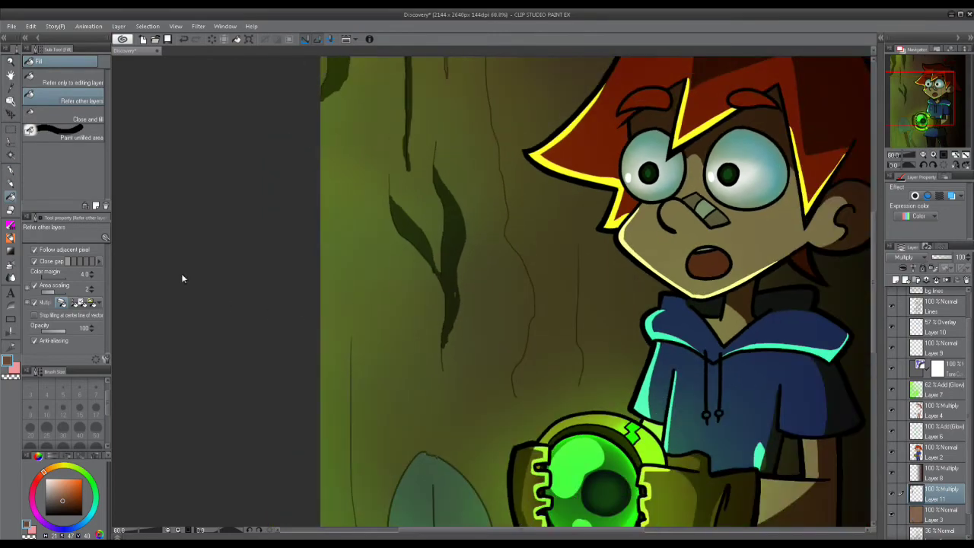
# Paint and fill shadows along the lower-left wall cracks and on the shovel and pickaxe with the Turnip pen and Fill tool.
pyautogui.click(20, 166)
pyautogui.moveTo(363, 319)
pyautogui.mouseDown()
pyautogui.moveTo(359, 79)
pyautogui.moveTo(358, 112)
pyautogui.mouseUp()
pyautogui.press('g')
pyautogui.click(335, 328)
pyautogui.scroll(3, 363, 277)
pyautogui.press('p')
pyautogui.moveTo(325, 177); pyautogui.dragTo(326, 254)
pyautogui.press('g')
pyautogui.press('p')
pyautogui.moveTo(304, 161)
pyautogui.mouseDown()
pyautogui.moveTo(306, 314)
pyautogui.moveTo(340, 231)
pyautogui.moveTo(337, 150)
pyautogui.mouseUp()
pyautogui.click(350, 229)
pyautogui.click(386, 179)
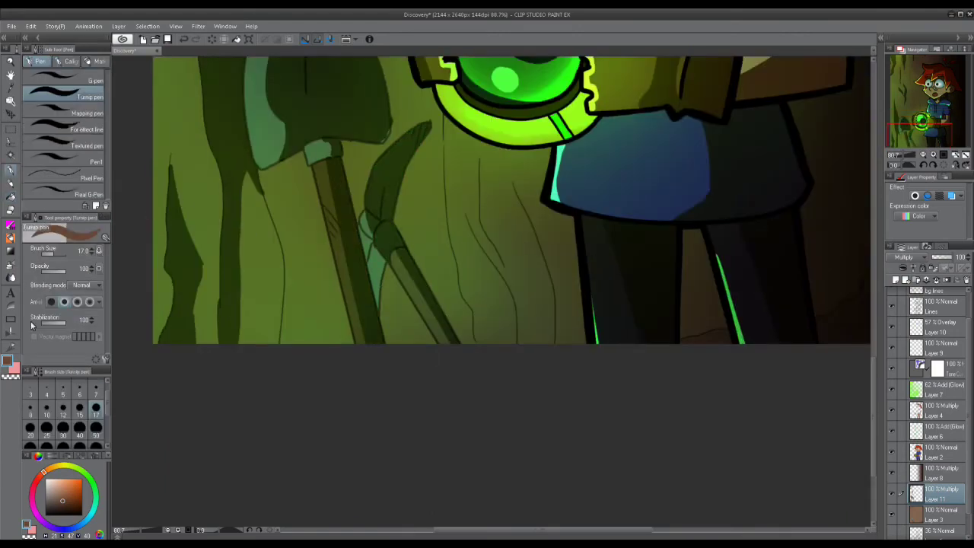
# Outline and fill shadows beside the wall cracks below the orb, near the picture's lower edge.
pyautogui.moveTo(380, 276); pyautogui.dragTo(204, 329)
pyautogui.moveTo(352, 266); pyautogui.dragTo(377, 419)
pyautogui.press('g')
pyautogui.click(380, 251)
pyautogui.press('p')
# Hide Layer 8 and outline and fill shadows on the rocks and wall cracks behind the character's right-hand side.
pyautogui.moveTo(487, 114); pyautogui.dragTo(204, 218)
pyautogui.press('g')
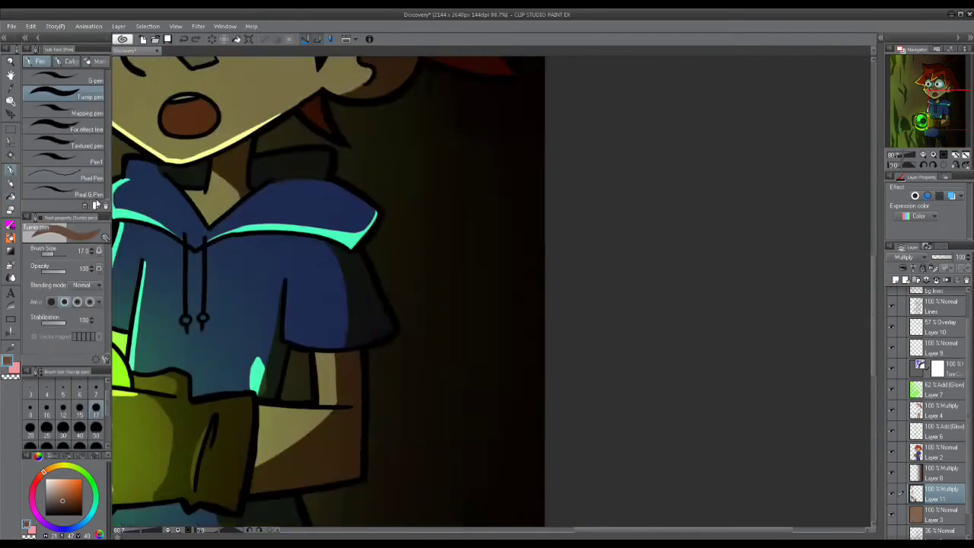
pyautogui.click(891, 472)
pyautogui.scroll(-2, 566, 294)
pyautogui.scroll(4, 304, 266)
pyautogui.click(271, 266)
pyautogui.press('p')
pyautogui.moveTo(613, 145)
pyautogui.mouseDown()
pyautogui.moveTo(575, 289)
pyautogui.moveTo(500, 424)
pyautogui.mouseUp()
pyautogui.press('g')
pyautogui.click(647, 305)
pyautogui.press('p')
pyautogui.moveTo(324, 231); pyautogui.dragTo(326, 339)
# With Layer 8 shown again, set the background shadow layer's opacity to 43% and move it above Layer 8.
pyautogui.scroll(-4, 326, 304)
pyautogui.click(891, 473)
pyautogui.click(939, 257)
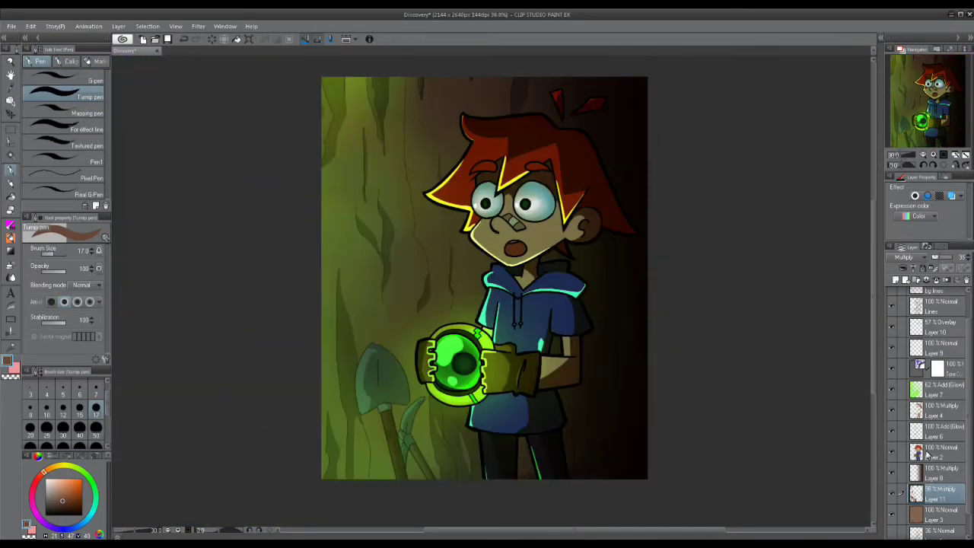
pyautogui.moveTo(941, 494); pyautogui.dragTo(941, 470)
# On a new Add (Glow) layer, paint bright green rim highlights on the shovel and pickaxe with the Turnip pen at size 10.
pyautogui.click(896, 280)
pyautogui.scroll(6, 375, 411)
pyautogui.click(47, 409)
pyautogui.moveTo(414, 252); pyautogui.dragTo(463, 130)
pyautogui.moveTo(362, 60); pyautogui.dragTo(387, 255)
pyautogui.moveTo(474, 216); pyautogui.dragTo(480, 249)
pyautogui.moveTo(704, 174); pyautogui.dragTo(591, 302)
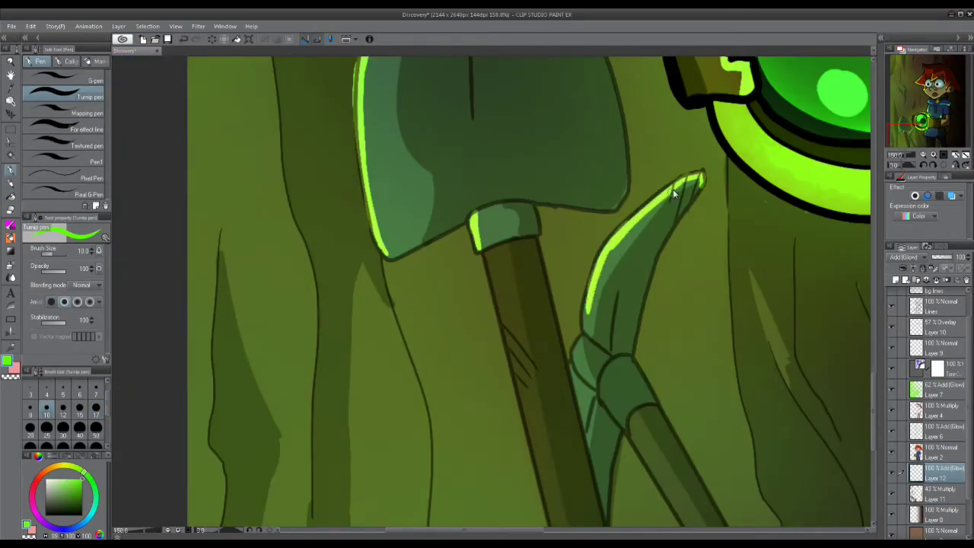
# Reduce the pen to size 7 and draw thin green highlights and flecks along the wall cracks and shovel handle.
pyautogui.scroll(-3, 593, 296)
pyautogui.press('[')
pyautogui.press('[')
pyautogui.moveTo(320, 93); pyautogui.dragTo(325, 216)
pyautogui.moveTo(398, 292); pyautogui.dragTo(409, 360)
pyautogui.moveTo(476, 120); pyautogui.dragTo(479, 182)
pyautogui.moveTo(435, 119); pyautogui.dragTo(431, 132)
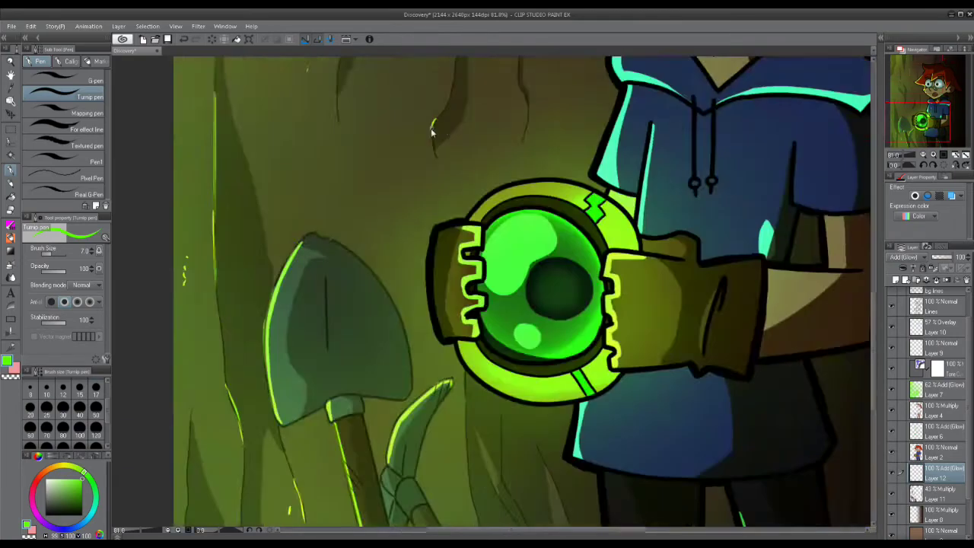
pyautogui.scroll(-3, 482, 320)
pyautogui.scroll(1, 533, 289)
pyautogui.moveTo(565, 258); pyautogui.dragTo(567, 293)
# Move the Add (Glow) highlight layer below the shadow layer and add green highlights along the stalactite's edge.
pyautogui.moveTo(941, 473)
pyautogui.mouseDown()
pyautogui.moveTo(941, 515)
pyautogui.moveTo(941, 493)
pyautogui.mouseUp()
pyautogui.scroll(3, 365, 228)
pyautogui.moveTo(297, 169); pyautogui.dragTo(312, 209)
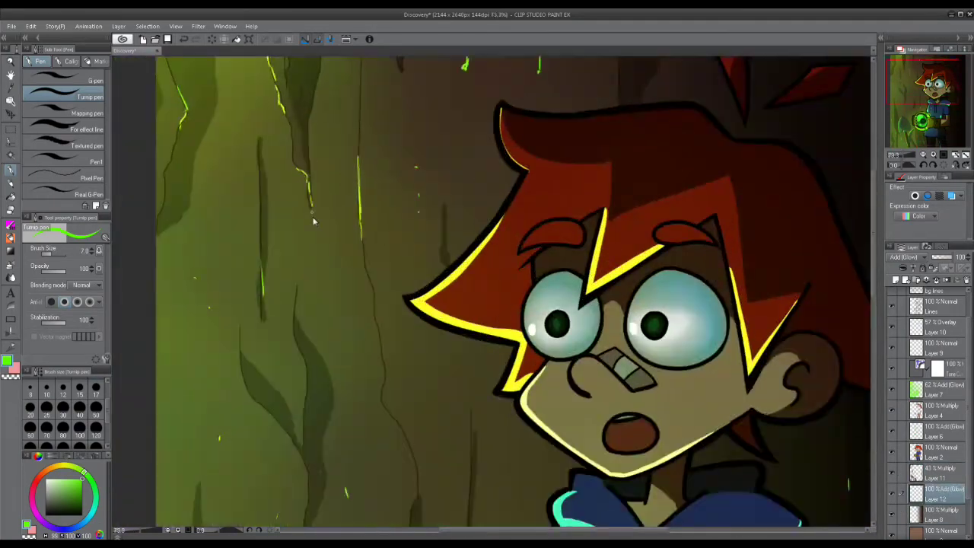
# Create a new layer above the green highlight layer and choose the Droplet airbrush at size 2000.
pyautogui.scroll(-3, 314, 221)
pyautogui.click(10, 266)
pyautogui.click(896, 280)
pyautogui.click(64, 171)
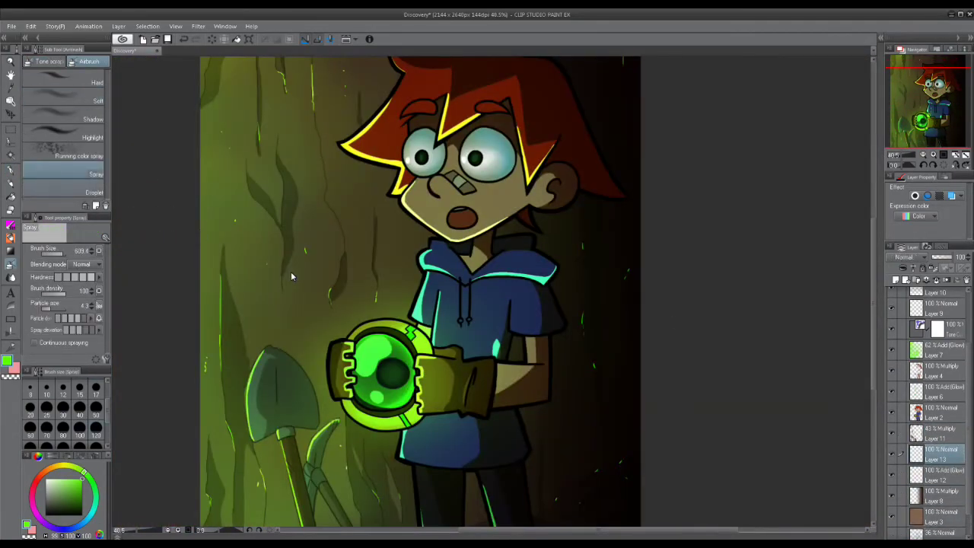
pyautogui.click(64, 191)
pyautogui.scroll(-2, 381, 290)
# Try to scatter green droplets over the background with the Droplet airbrush at particle size 31.2.
pyautogui.moveTo(433, 220); pyautogui.dragTo(505, 282)
pyautogui.moveTo(567, 280); pyautogui.dragTo(594, 234)
pyautogui.moveTo(661, 301)
pyautogui.mouseDown()
pyautogui.moveTo(656, 330)
pyautogui.moveTo(677, 306)
pyautogui.moveTo(672, 328)
pyautogui.moveTo(653, 337)
pyautogui.mouseUp()
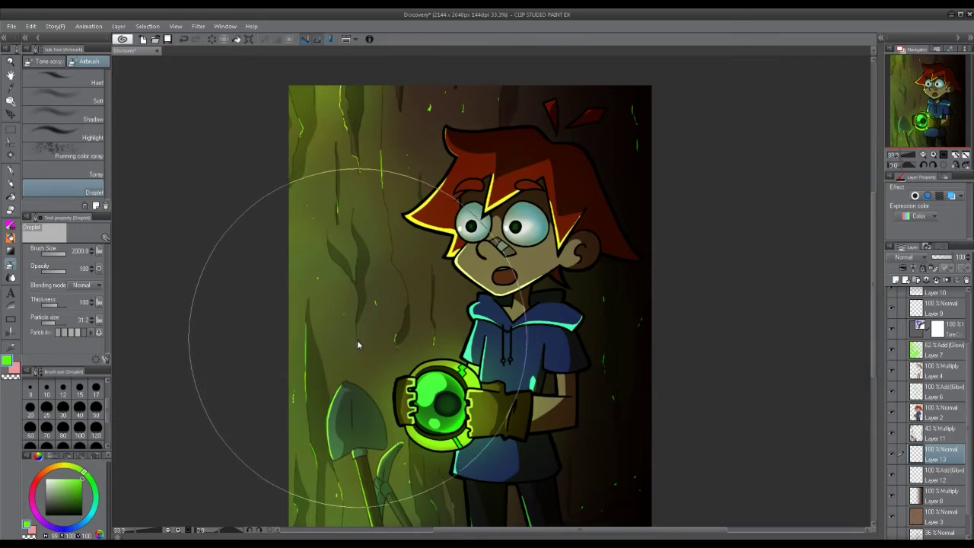
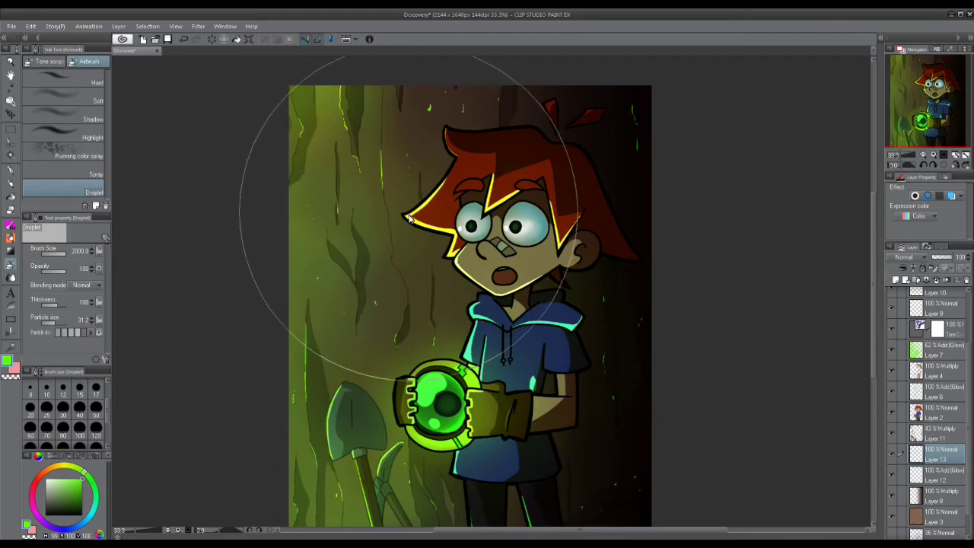
pyautogui.moveTo(360, 263); pyautogui.dragTo(332, 256)
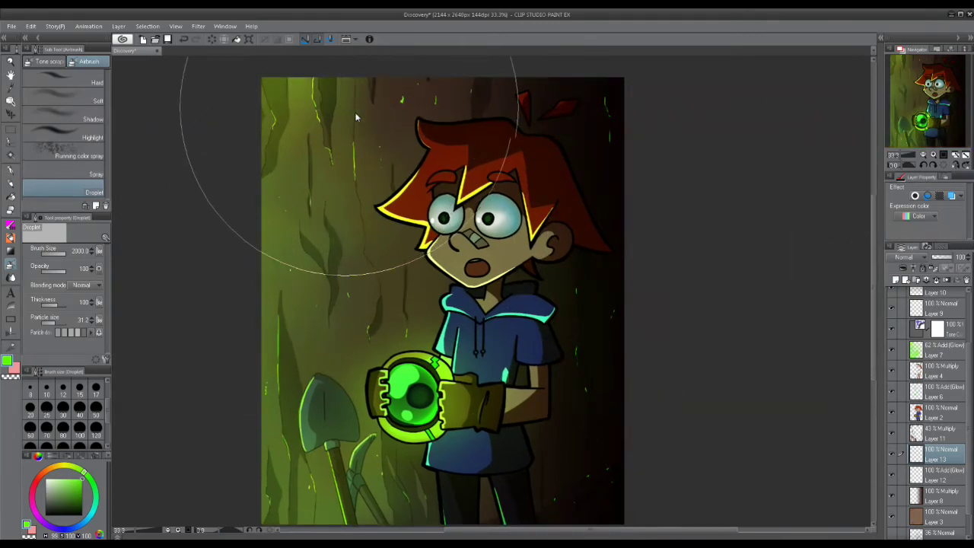
pyautogui.click(301, 278)
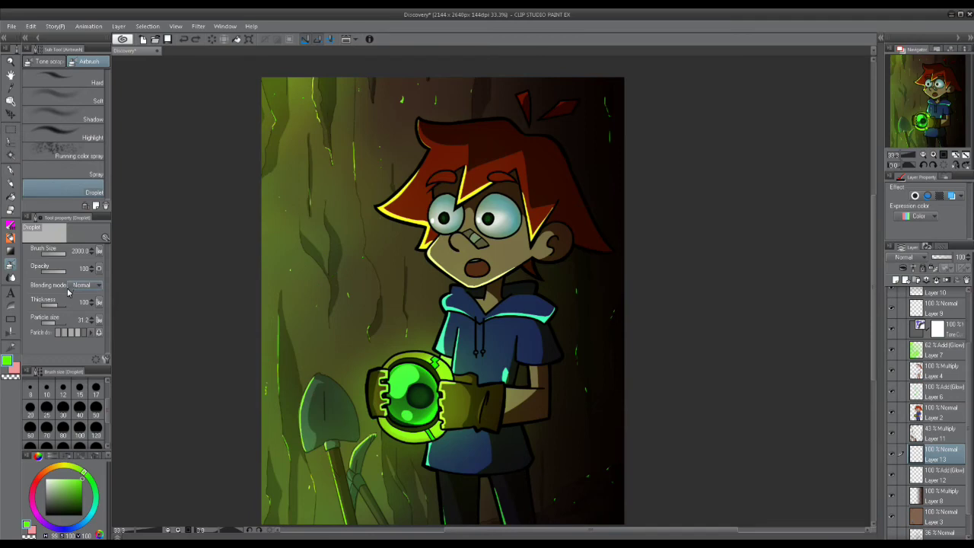
# Raise the Droplet particle size to about 96 and scatter larger green droplets across the cave background.
pyautogui.click(59, 324)
pyautogui.click(311, 297)
pyautogui.scroll(-3, 322, 373)
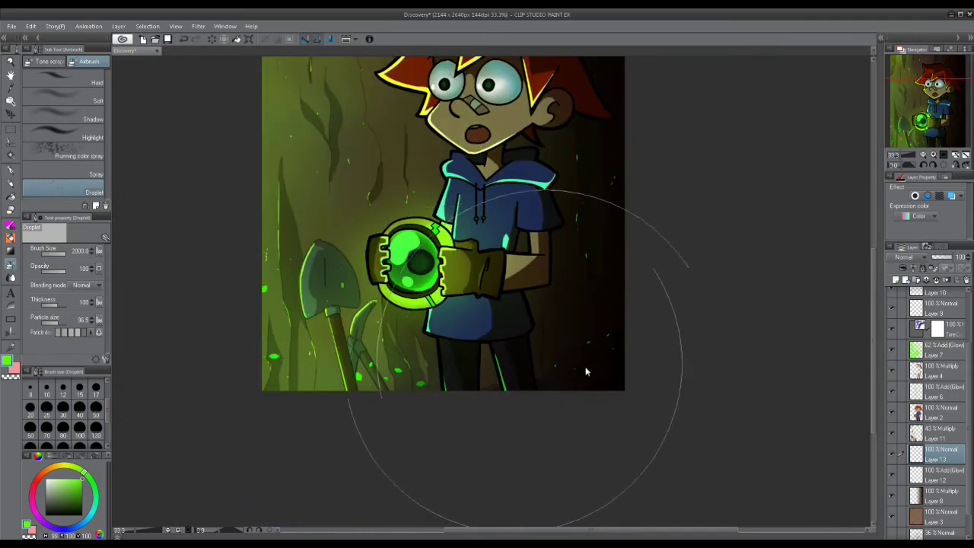
pyautogui.scroll(3, 592, 159)
pyautogui.click(489, 108)
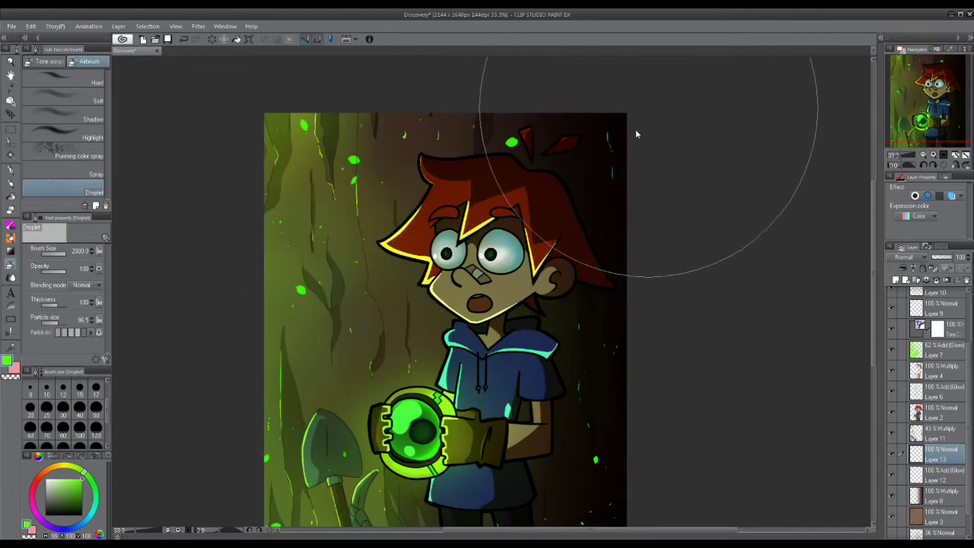
# Set the droplet layer to Color burn blending at 50% opacity.
pyautogui.click(919, 258)
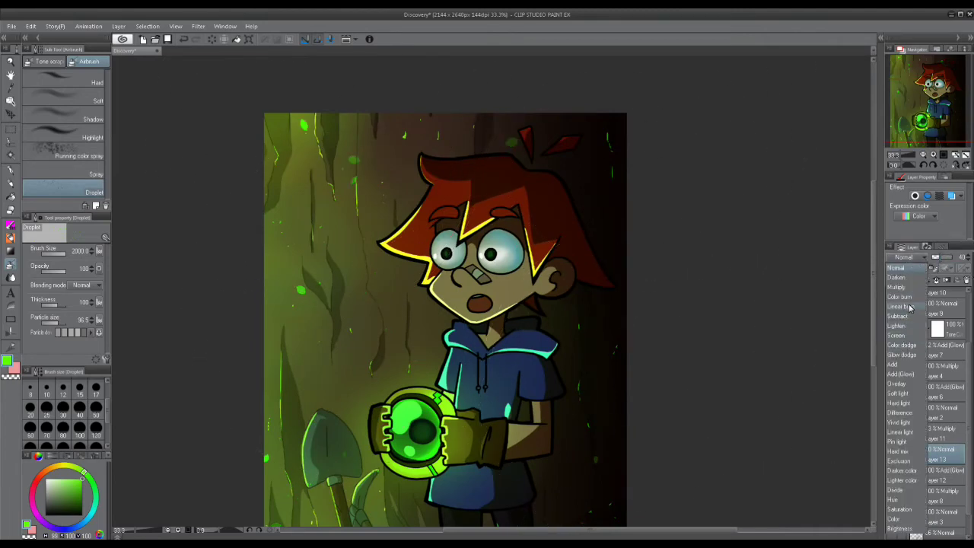
pyautogui.click(903, 297)
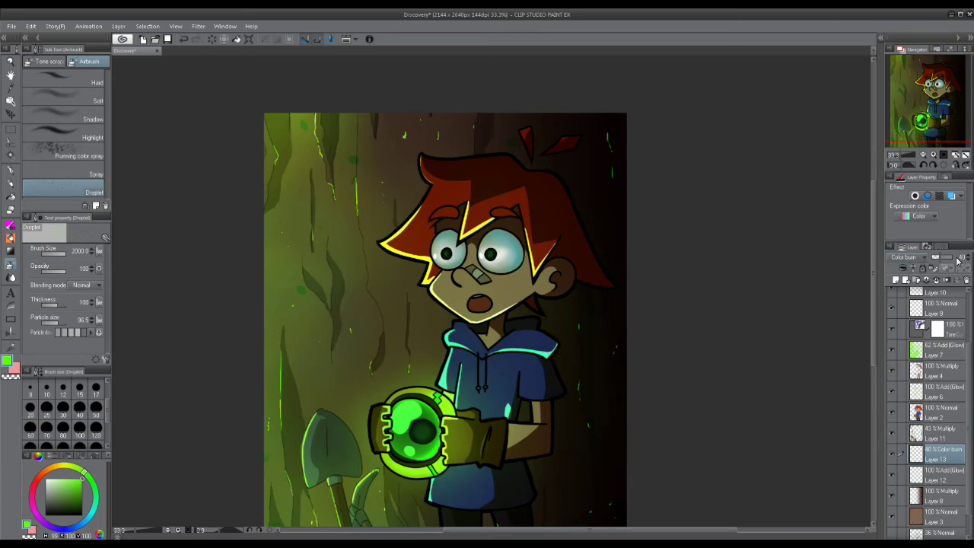
pyautogui.moveTo(670, 363); pyautogui.dragTo(660, 316)
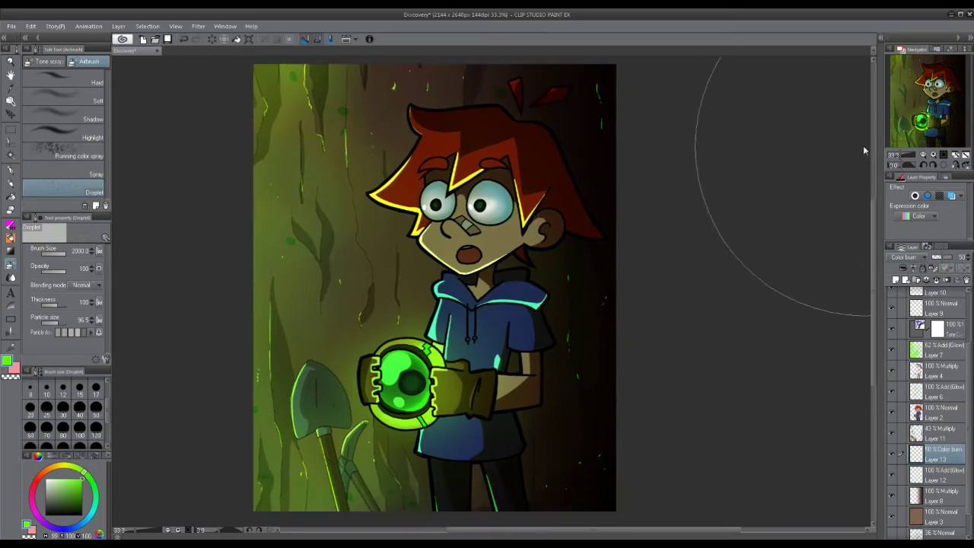
pyautogui.click(286, 302)
pyautogui.moveTo(739, 228); pyautogui.dragTo(746, 249)
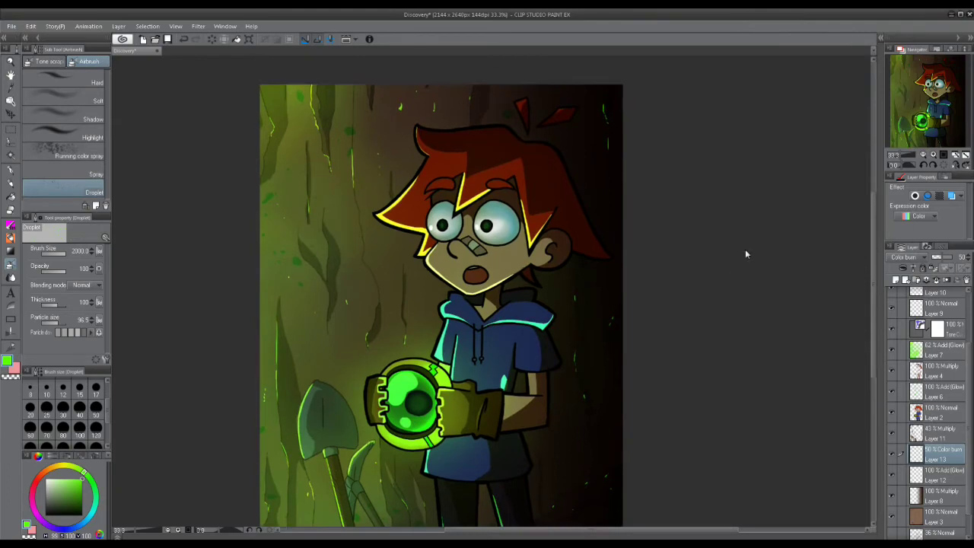
pyautogui.moveTo(686, 385); pyautogui.dragTo(690, 398)
pyautogui.moveTo(850, 301); pyautogui.dragTo(852, 287)
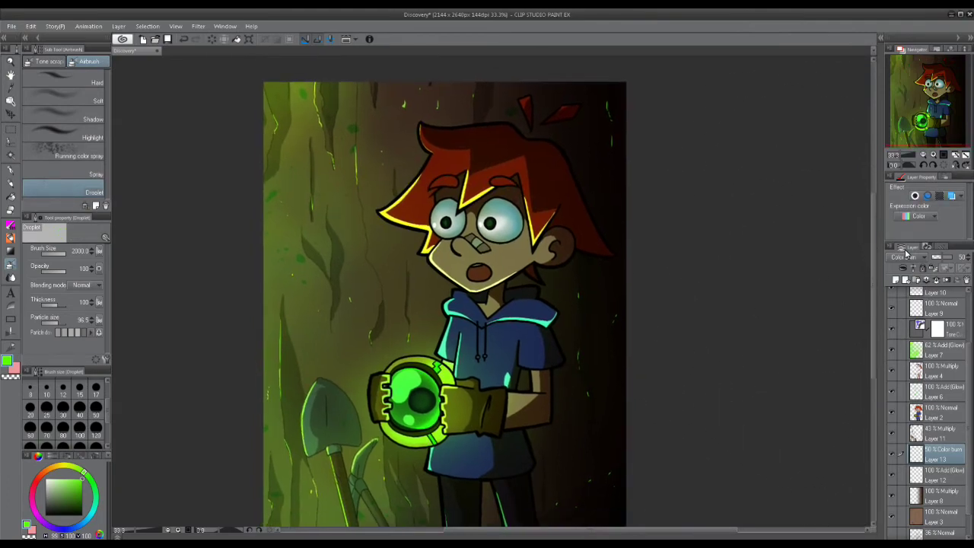
# Add a second Tone Curve correction layer above the existing one, raise its RGB curve to brighten the image, and compare with it hidden.
pyautogui.click(924, 156)
pyautogui.moveTo(720, 279); pyautogui.dragTo(700, 268)
pyautogui.click(941, 354)
pyautogui.click(953, 328)
pyautogui.rightClick(953, 328)
pyautogui.moveTo(910, 95)
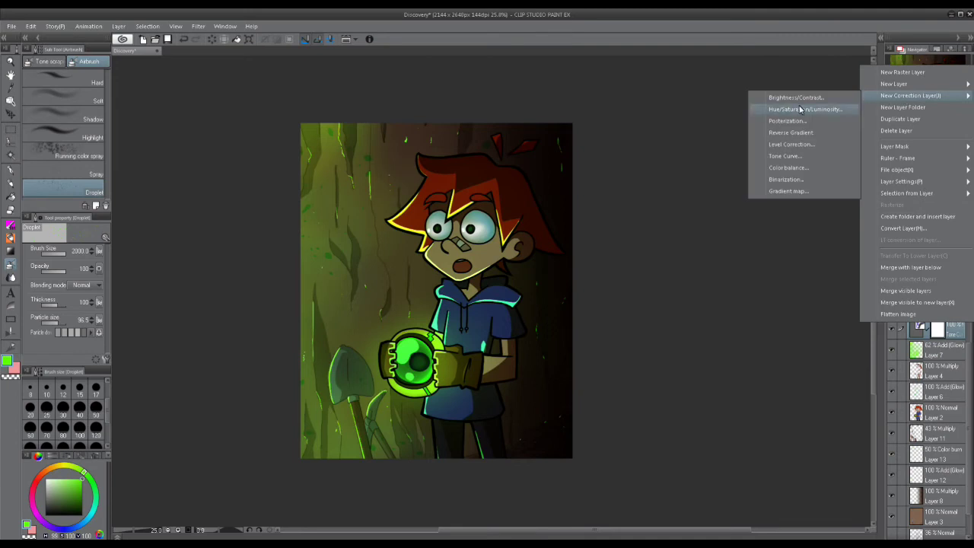
pyautogui.click(796, 159)
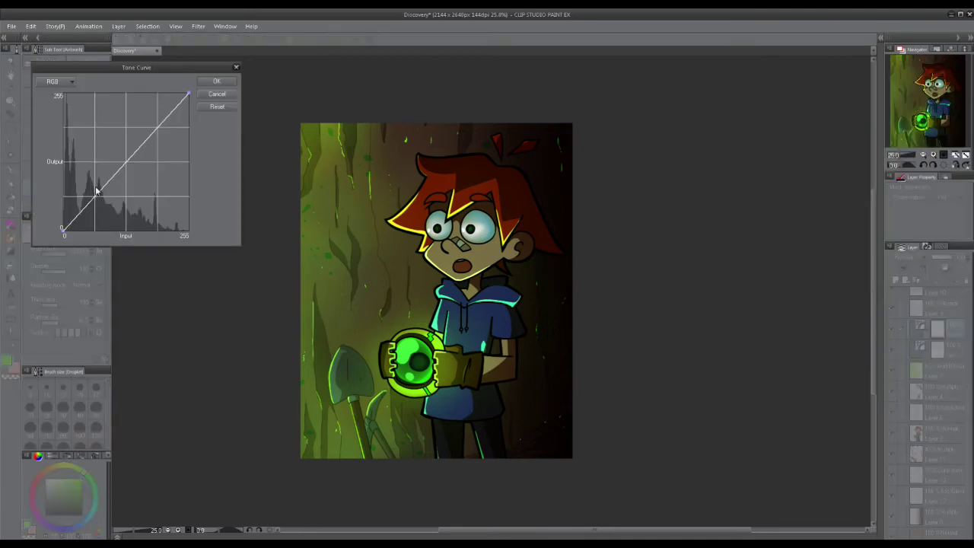
pyautogui.moveTo(114, 182); pyautogui.dragTo(84, 126)
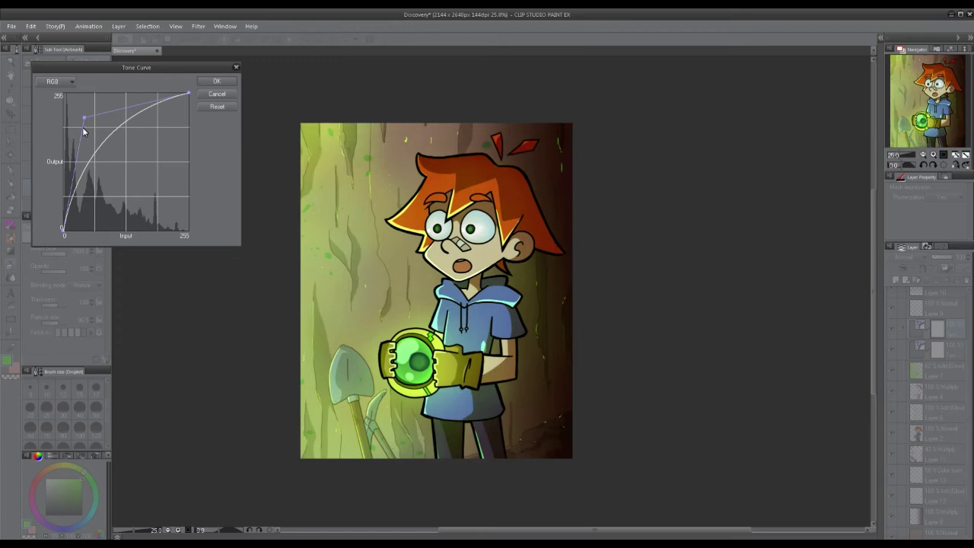
pyautogui.moveTo(85, 122)
pyautogui.mouseDown()
pyautogui.moveTo(161, 158)
pyautogui.moveTo(192, 149)
pyautogui.moveTo(178, 190)
pyautogui.moveTo(102, 126)
pyautogui.moveTo(95, 141)
pyautogui.moveTo(103, 121)
pyautogui.mouseUp()
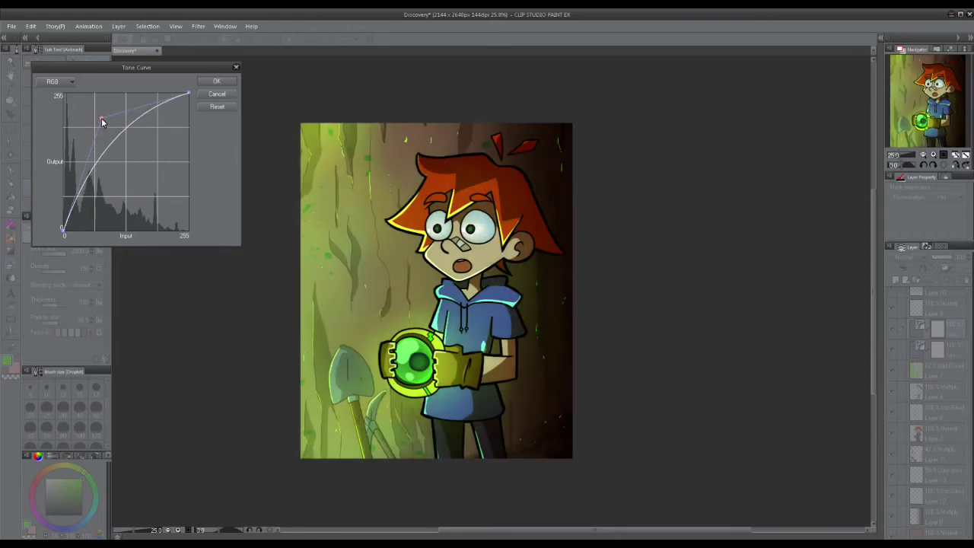
pyautogui.click(219, 83)
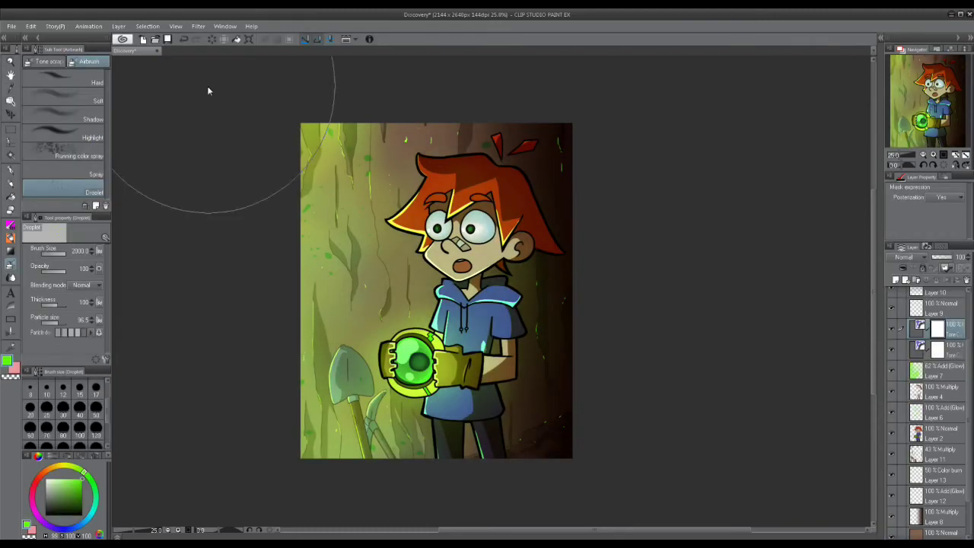
pyautogui.click(892, 329)
pyautogui.click(892, 329)
# Create a new layer above the Tone Curve layers and set its blending mode to Add (Glow).
pyautogui.moveTo(670, 343); pyautogui.dragTo(762, 330)
pyautogui.click(896, 280)
pyautogui.click(905, 255)
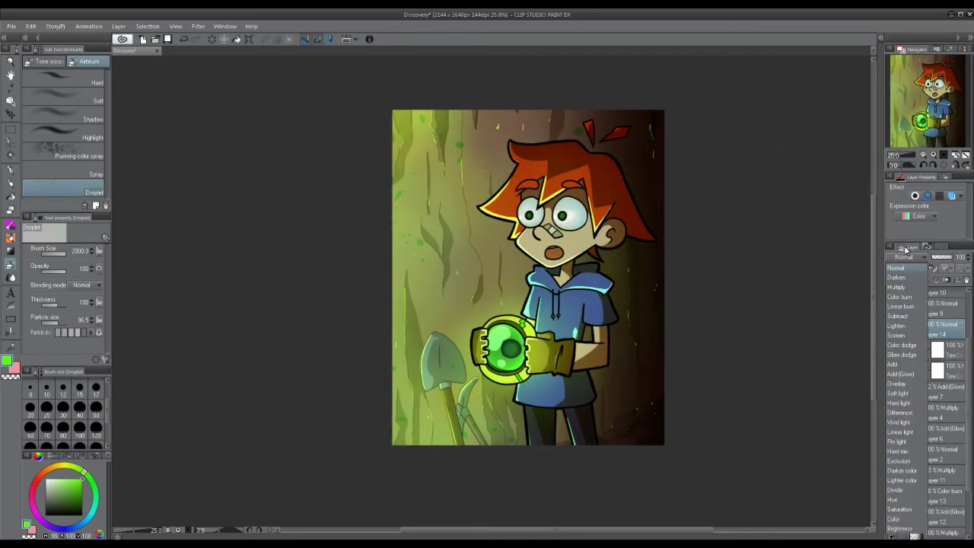
pyautogui.click(901, 374)
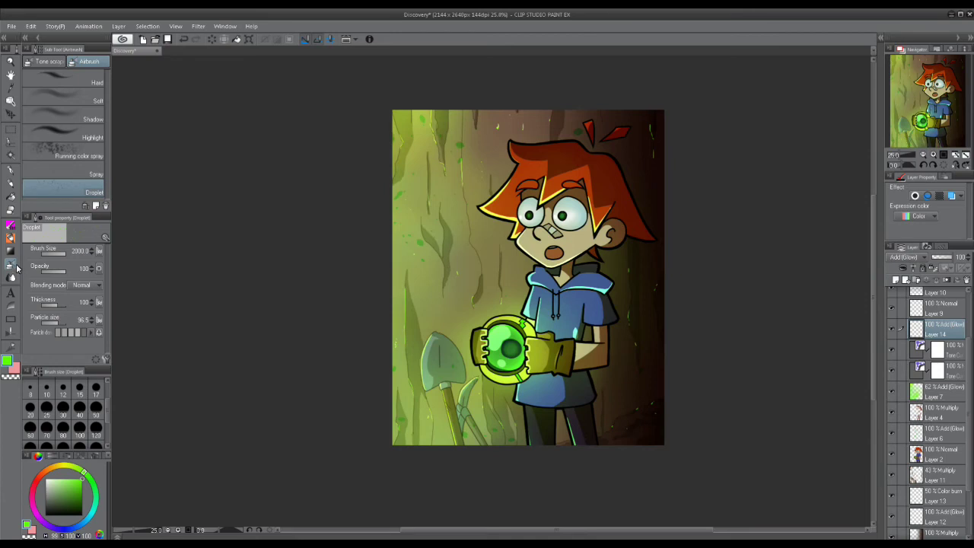
# Airbrush a pale yellow-green glow down the picture's left edge with the Soft airbrush at size 800.
pyautogui.click(96, 101)
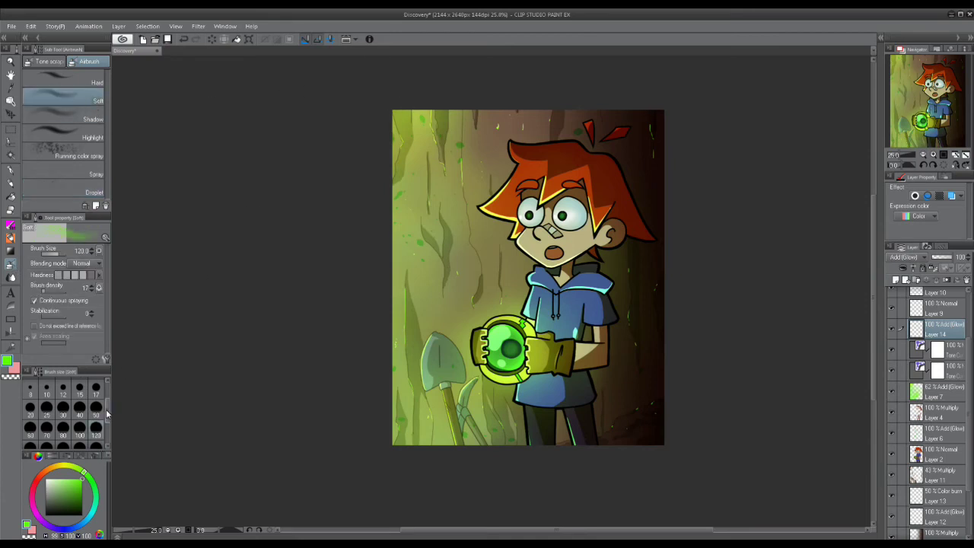
pyautogui.moveTo(107, 414); pyautogui.dragTo(108, 422)
pyautogui.moveTo(394, 107)
pyautogui.mouseDown()
pyautogui.moveTo(378, 146)
pyautogui.moveTo(368, 303)
pyautogui.moveTo(403, 421)
pyautogui.moveTo(422, 408)
pyautogui.moveTo(402, 337)
pyautogui.moveTo(413, 96)
pyautogui.moveTo(394, 254)
pyautogui.moveTo(395, 422)
pyautogui.moveTo(404, 85)
pyautogui.mouseUp()
pyautogui.click(75, 470)
pyautogui.moveTo(392, 94)
pyautogui.mouseDown()
pyautogui.moveTo(365, 223)
pyautogui.moveTo(374, 169)
pyautogui.moveTo(377, 426)
pyautogui.moveTo(400, 461)
pyautogui.mouseUp()
# Move the Add (Glow) edge-light layer to the top of the layer stack.
pyautogui.scroll(1, 971, 323)
pyautogui.moveTo(972, 323); pyautogui.dragTo(971, 301)
pyautogui.moveTo(971, 386); pyautogui.dragTo(971, 380)
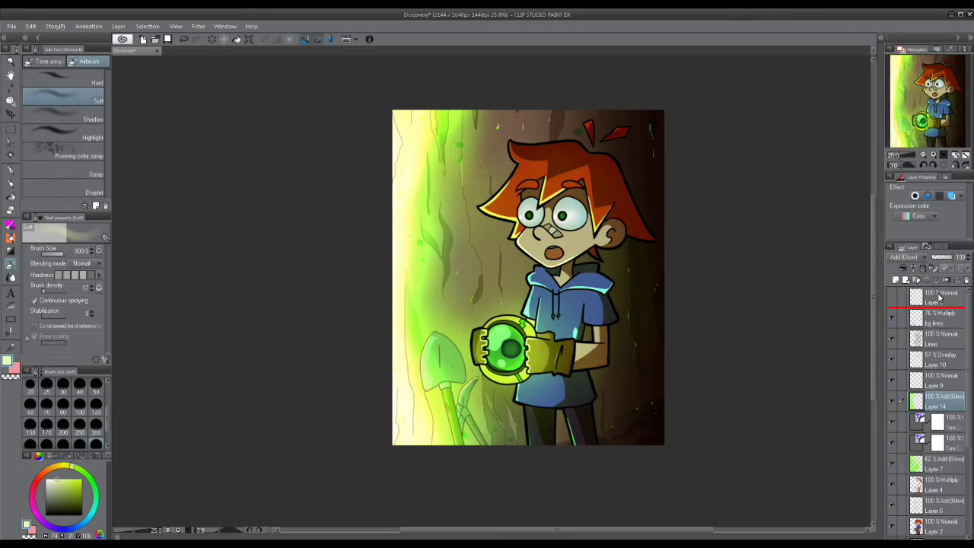
pyautogui.moveTo(941, 293); pyautogui.dragTo(939, 293)
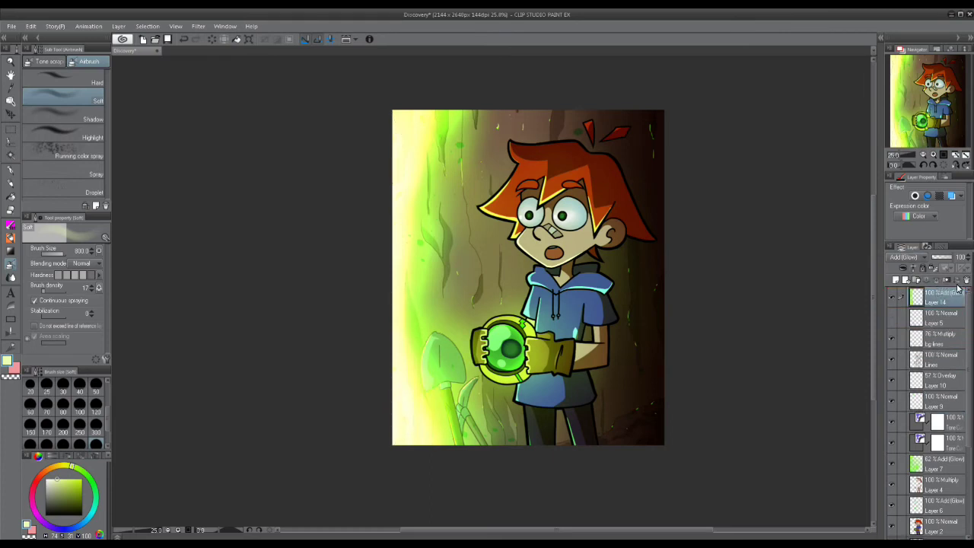
# Soften the left-edge glow with the Blend tool and lower its layer's opacity to about 28%.
pyautogui.click(12, 279)
pyautogui.moveTo(431, 207)
pyautogui.mouseDown()
pyautogui.moveTo(454, 178)
pyautogui.moveTo(445, 158)
pyautogui.mouseUp()
pyautogui.moveTo(418, 320)
pyautogui.mouseDown()
pyautogui.moveTo(449, 259)
pyautogui.moveTo(435, 416)
pyautogui.moveTo(420, 415)
pyautogui.mouseUp()
pyautogui.moveTo(949, 259); pyautogui.dragTo(943, 263)
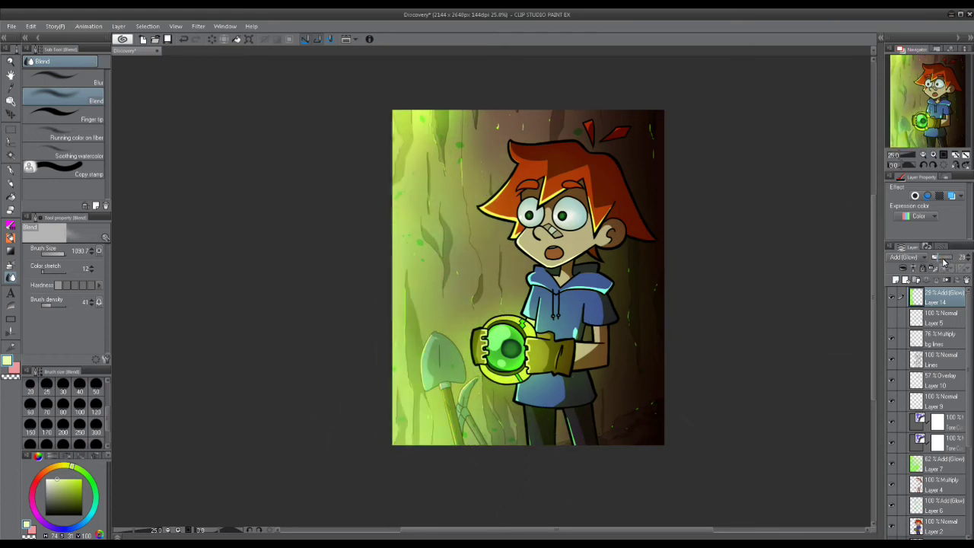
# Create a new top layer and paint a bright green blob over the orb with the Turnip pen at size 120.
pyautogui.click(896, 281)
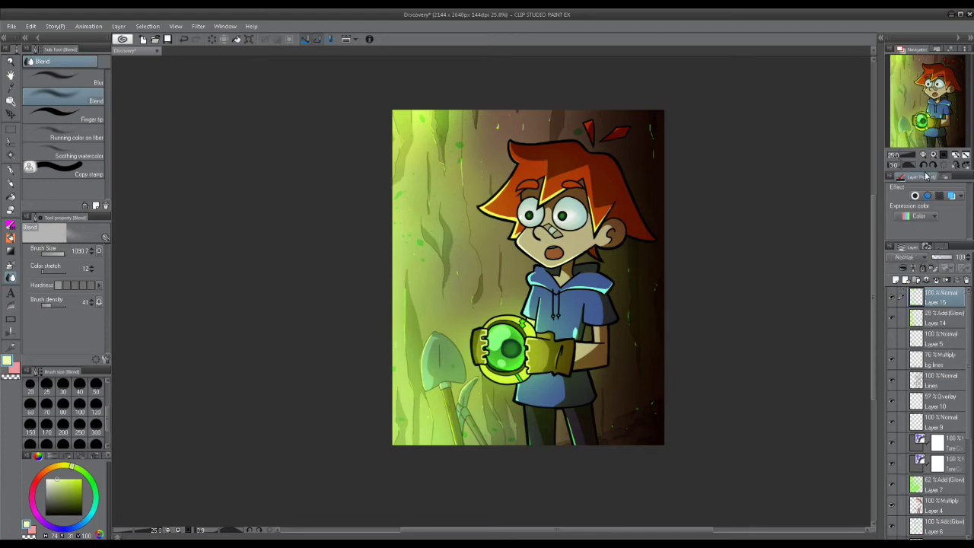
pyautogui.click(934, 157)
pyautogui.moveTo(387, 381); pyautogui.dragTo(207, 255)
pyautogui.click(11, 171)
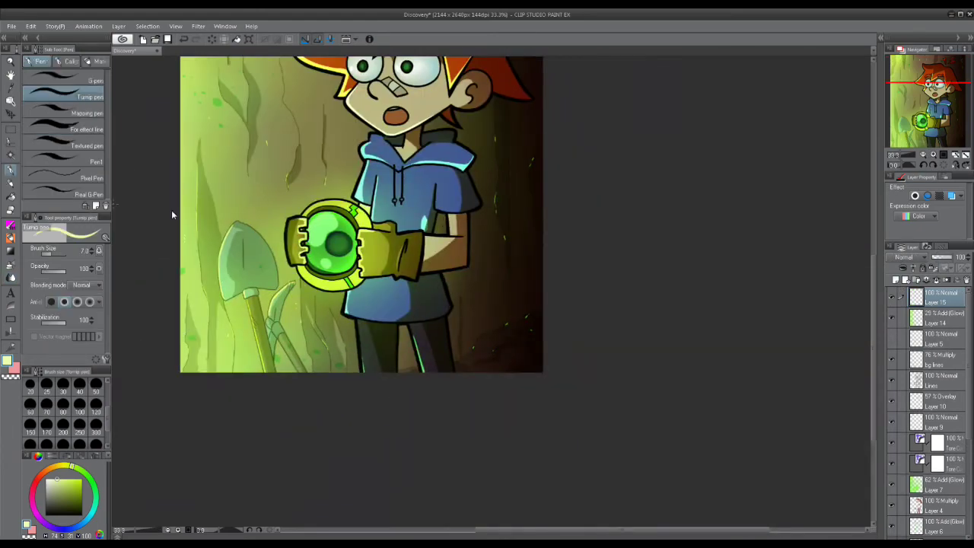
pyautogui.scroll(2, 327, 229)
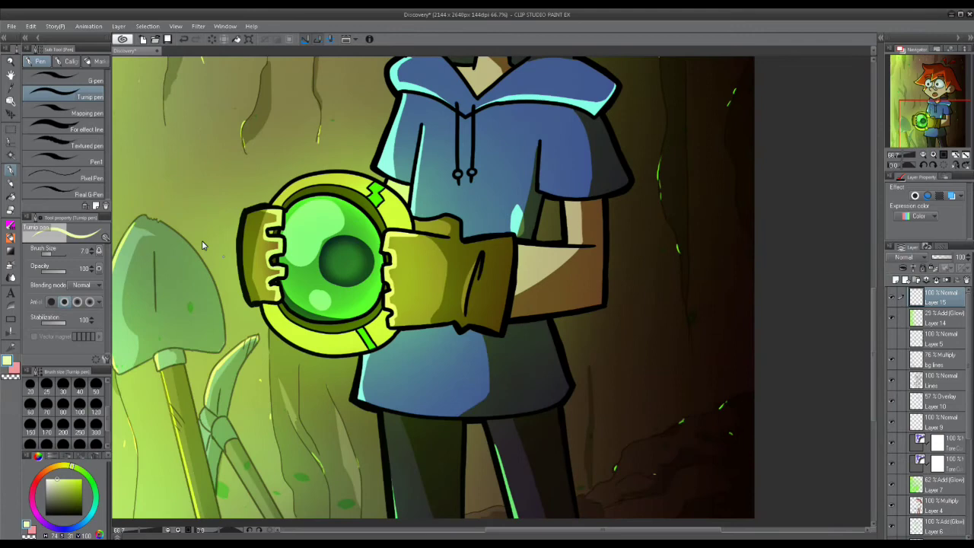
pyautogui.click(96, 385)
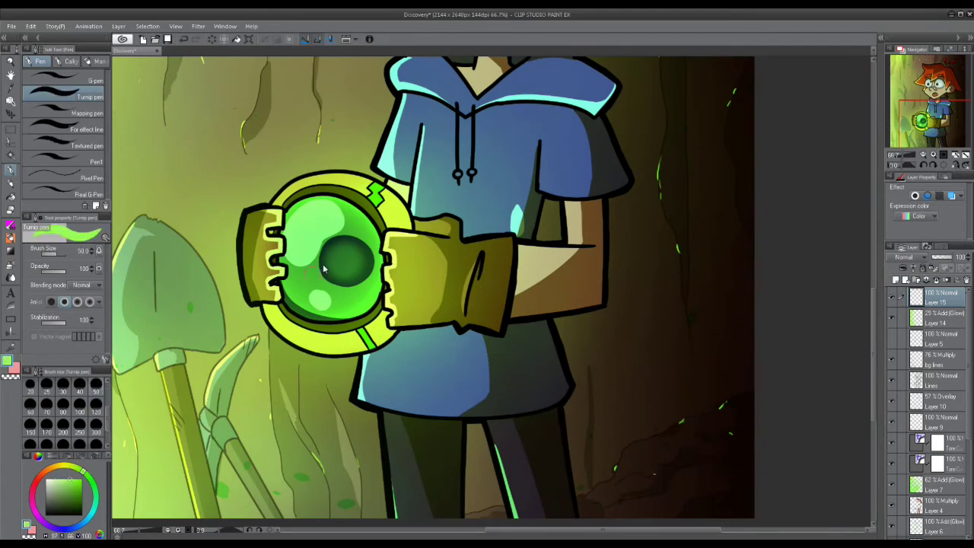
pyautogui.hotkey('ctrl', 'z')
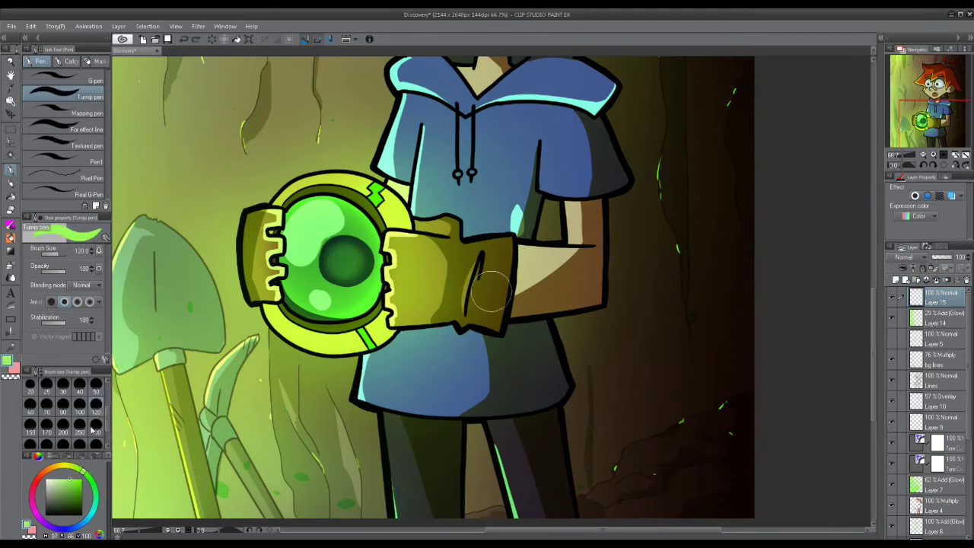
pyautogui.click(82, 479)
pyautogui.moveTo(340, 252); pyautogui.dragTo(298, 254)
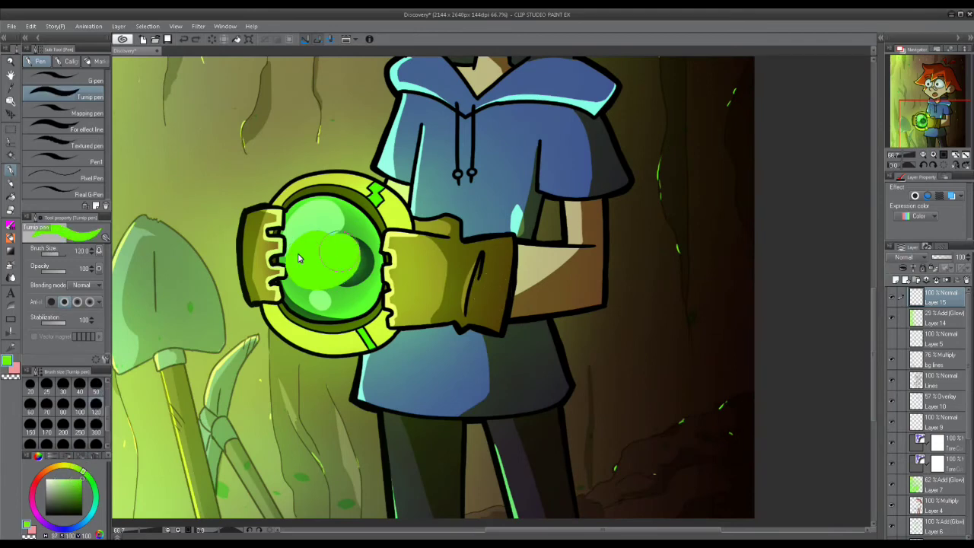
# Apply a Box Radial blur to the green blob with area 19.18 and position Front and back.
pyautogui.click(198, 26)
pyautogui.moveTo(221, 39)
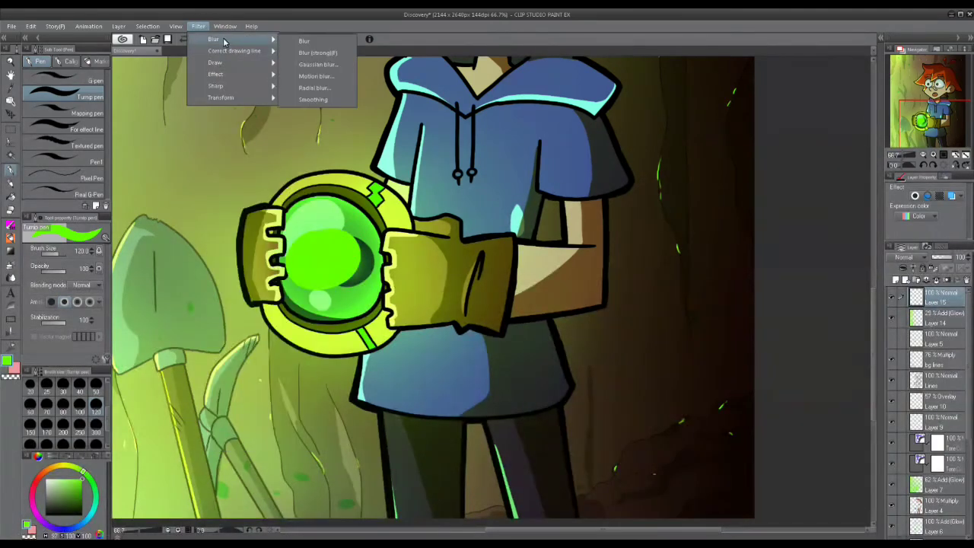
pyautogui.click(326, 88)
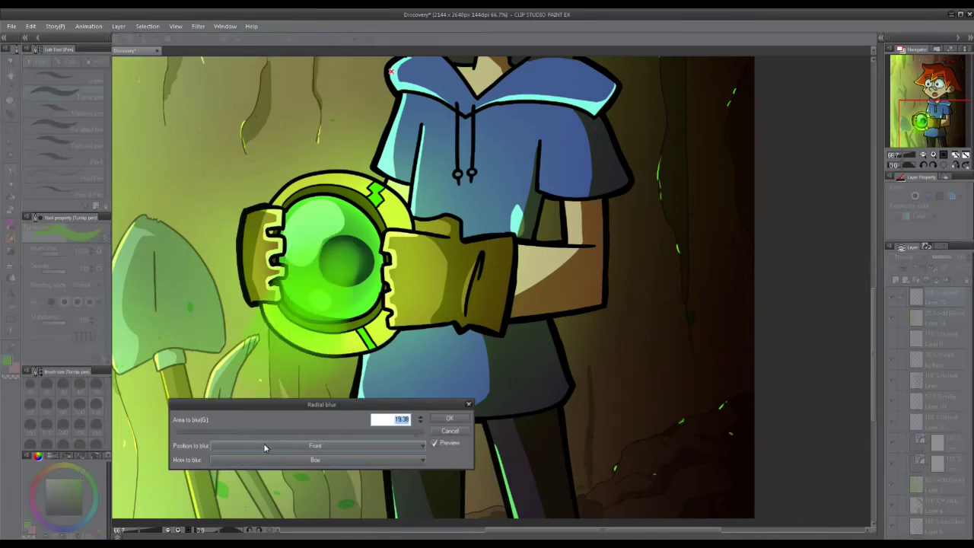
pyautogui.click(313, 435)
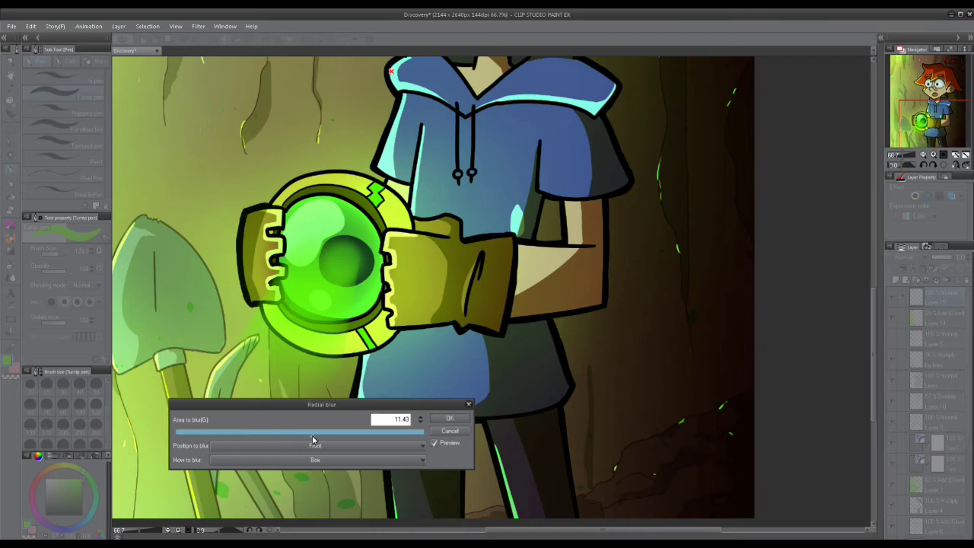
pyautogui.click(362, 435)
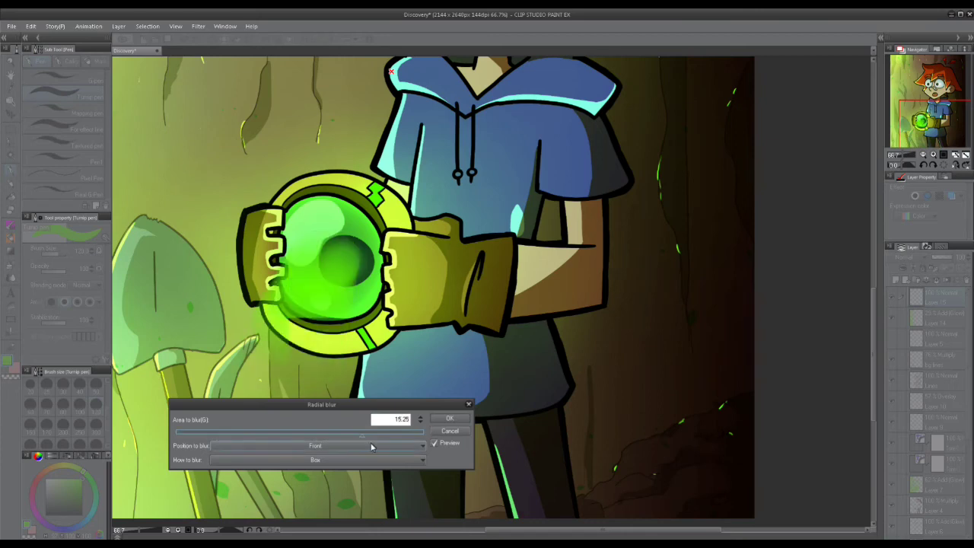
pyautogui.click(339, 446)
pyautogui.click(324, 457)
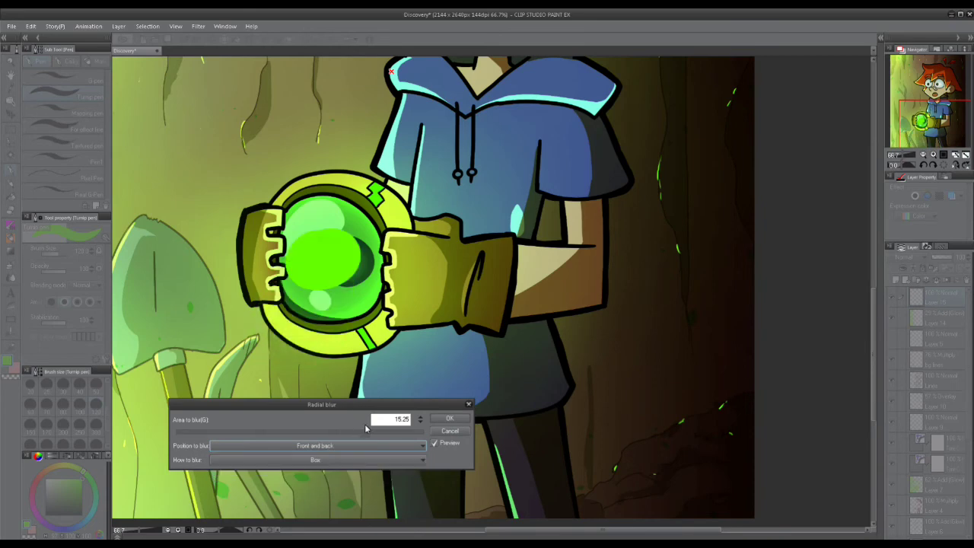
pyautogui.click(413, 434)
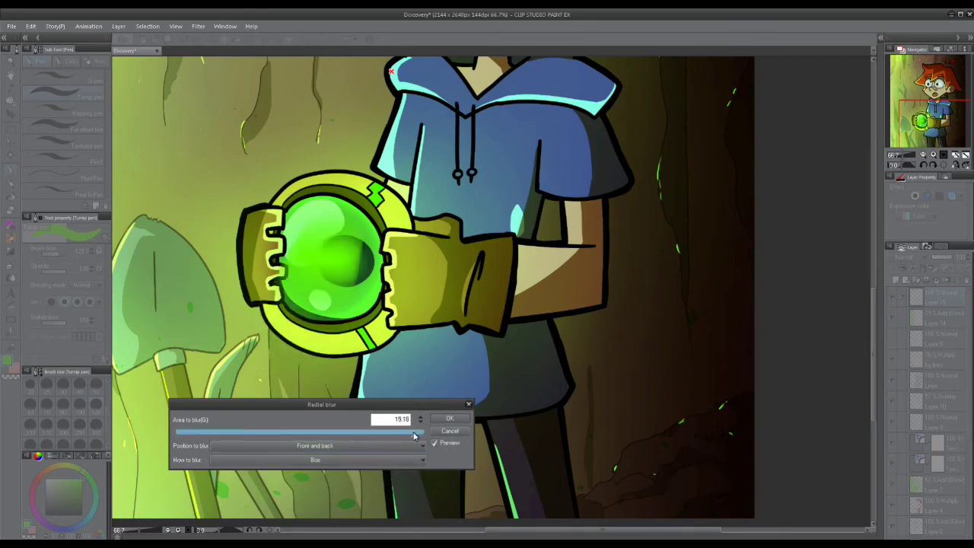
pyautogui.click(452, 420)
# Transform the blurred green blob into a tall vertical beam over the orb and set its layer to Add (Glow).
pyautogui.hotkey('ctrl', '-')
pyautogui.moveTo(447, 279); pyautogui.dragTo(415, 342)
pyautogui.hotkey('ctrl', 't')
pyautogui.moveTo(327, 285); pyautogui.dragTo(348, 89)
pyautogui.moveTo(358, 246); pyautogui.dragTo(348, 339)
pyautogui.click(309, 491)
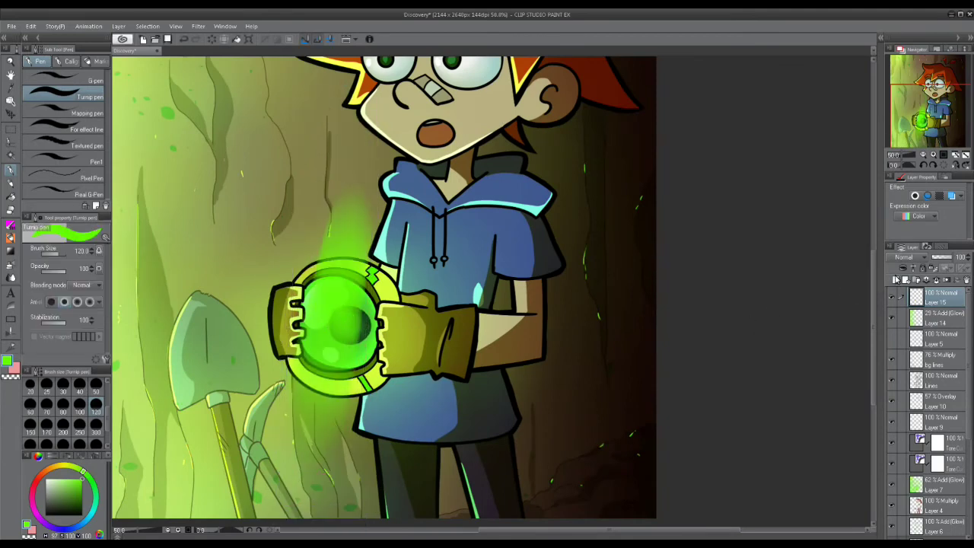
pyautogui.click(906, 257)
pyautogui.click(910, 374)
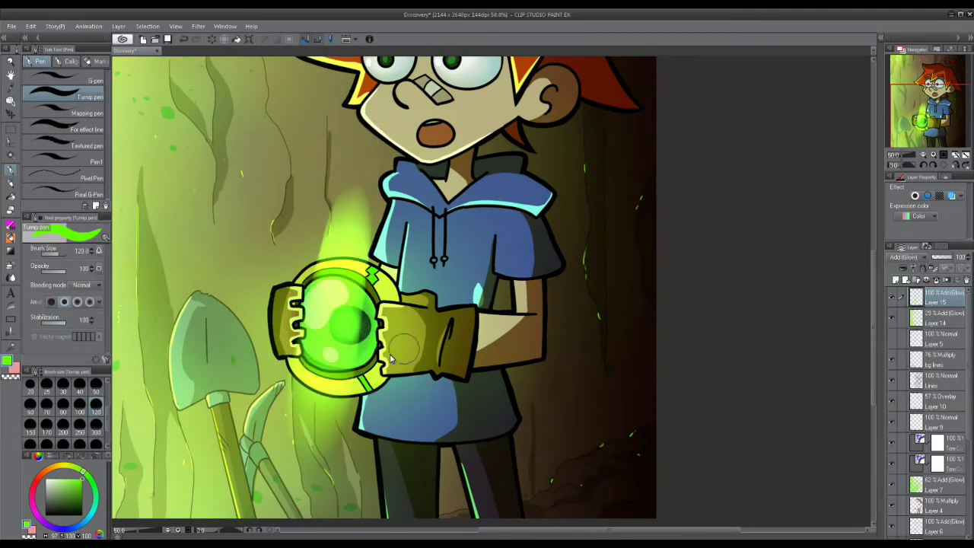
# Transform the green beam into a narrow diagonal light ray crossing the orb toward the upper left.
pyautogui.moveTo(404, 349); pyautogui.dragTo(448, 418)
pyautogui.scroll(-2, 336, 357)
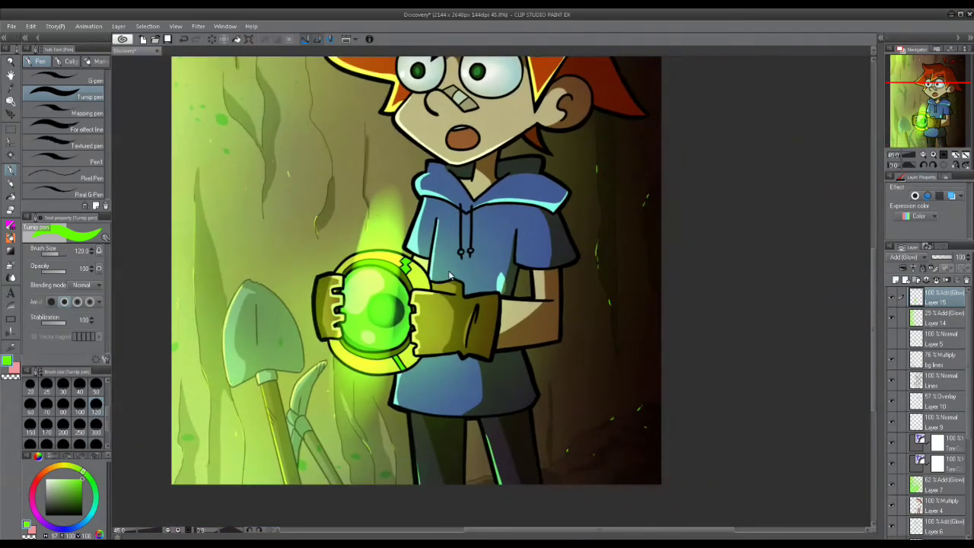
pyautogui.hotkey('ctrl', 't')
pyautogui.moveTo(358, 317); pyautogui.dragTo(382, 330)
pyautogui.click(337, 414)
# Duplicate the light ray and transform the copy into a shorter, near-vertical ray over the orb.
pyautogui.hotkey('ctrl', 'c')
pyautogui.hotkey('ctrl', 'v')
pyautogui.hotkey('ctrl', 't')
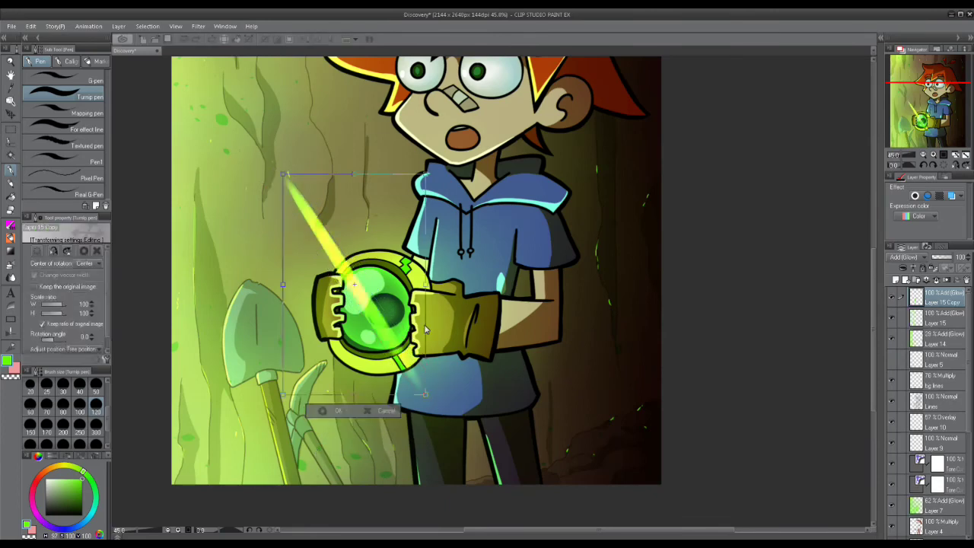
pyautogui.moveTo(316, 447); pyautogui.dragTo(236, 403)
pyautogui.moveTo(401, 222); pyautogui.dragTo(363, 363)
pyautogui.click(336, 367)
pyautogui.scroll(-2, 363, 363)
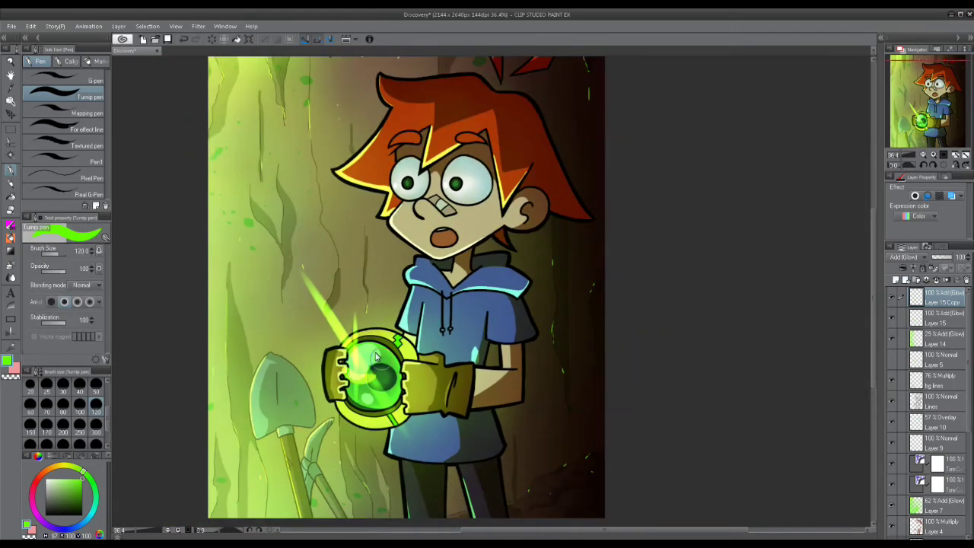
pyautogui.scroll(-1, 362, 300)
pyautogui.moveTo(362, 299); pyautogui.dragTo(358, 348)
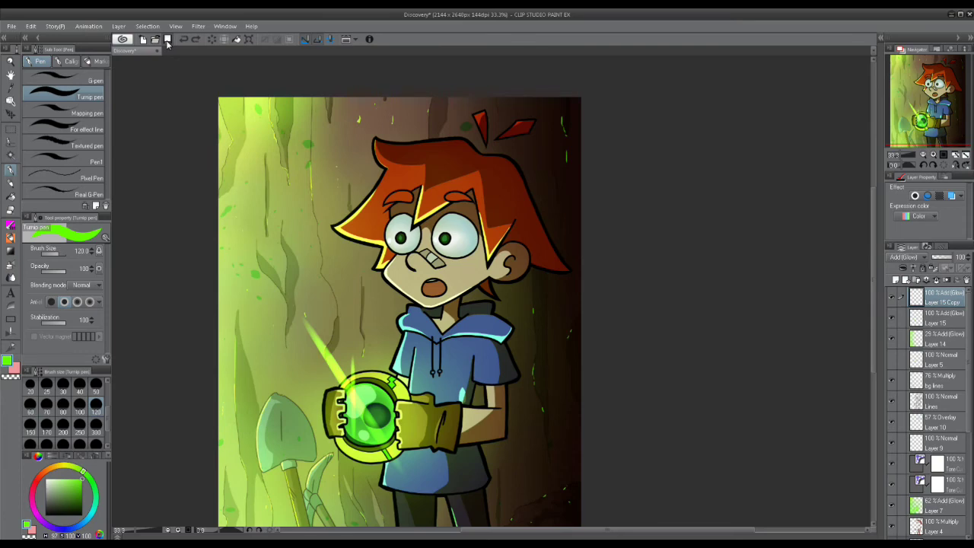
pyautogui.moveTo(566, 303)
pyautogui.mouseDown()
pyautogui.moveTo(545, 382)
pyautogui.moveTo(560, 311)
pyautogui.mouseUp()
pyautogui.hotkey('ctrl', 'z')
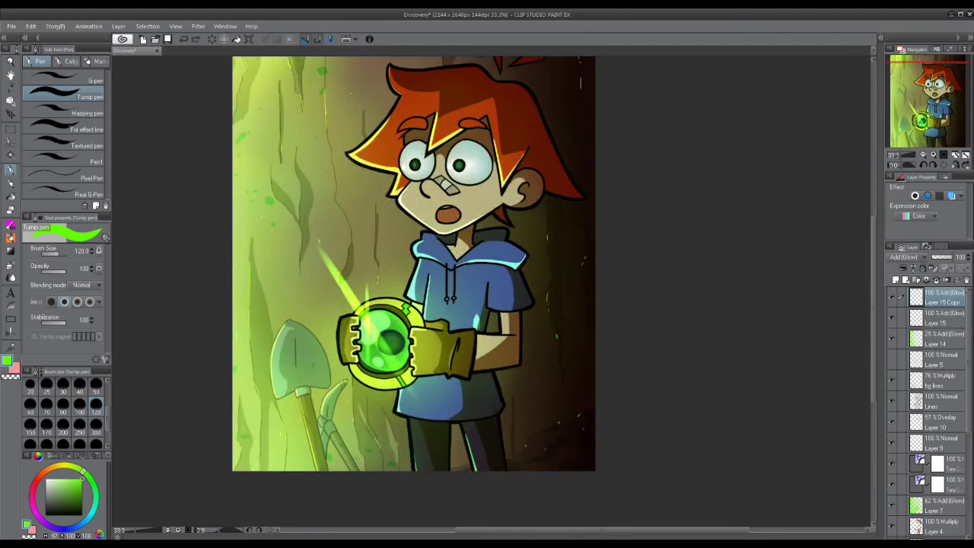
# Create a selection from the character's color layer, Layer 2.
pyautogui.scroll(-5, 943, 381)
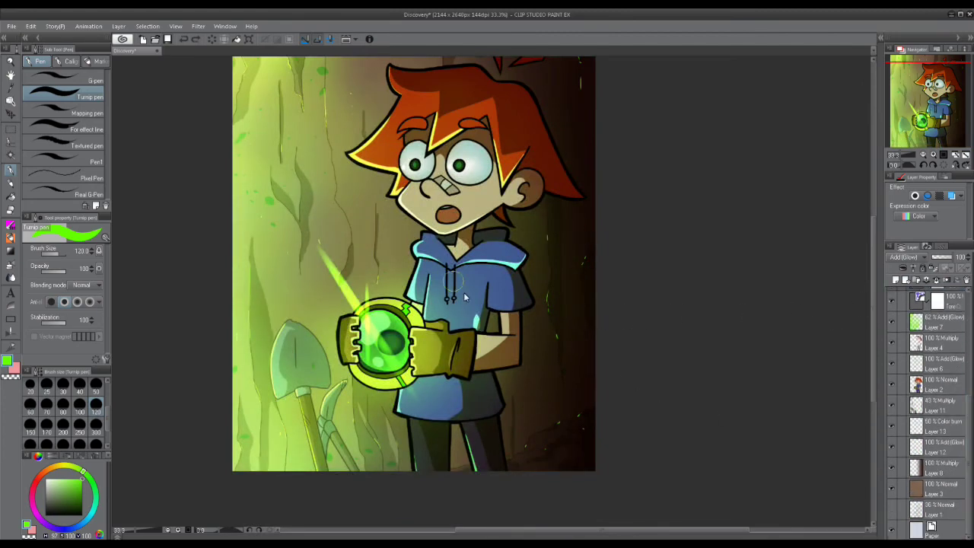
pyautogui.rightClick(957, 395)
pyautogui.moveTo(906, 247)
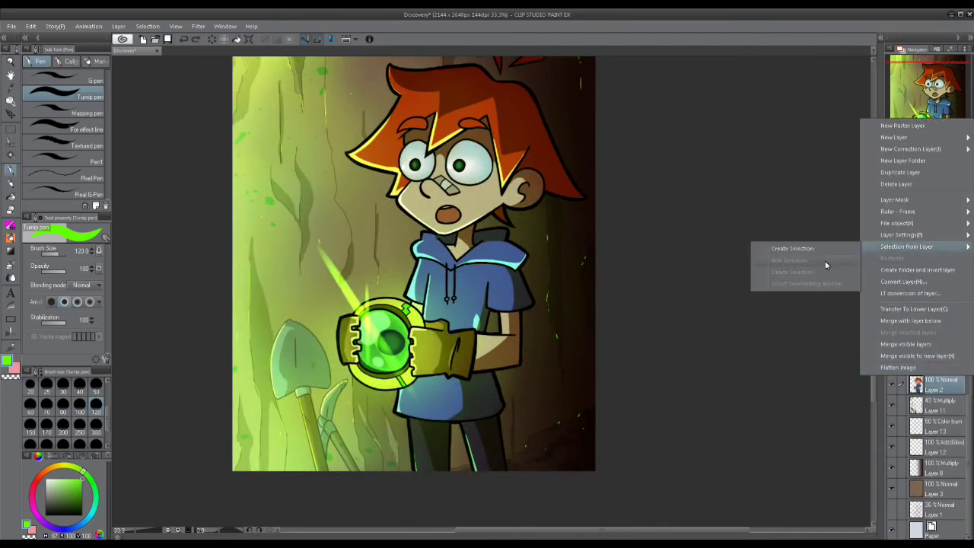
pyautogui.click(797, 251)
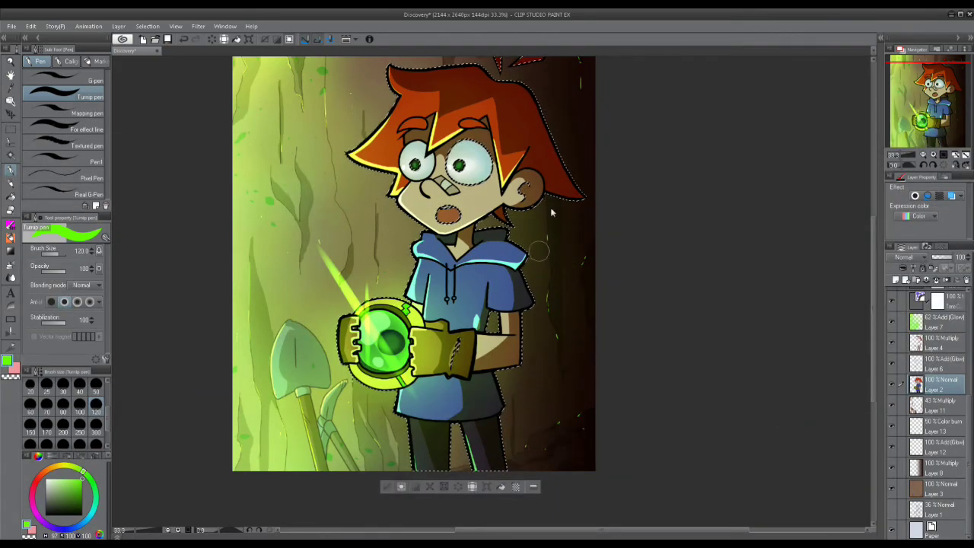
# Add a new layer between Layer 11 and Layer 2, fill the character selection with near-black, and deselect.
pyautogui.click(915, 405)
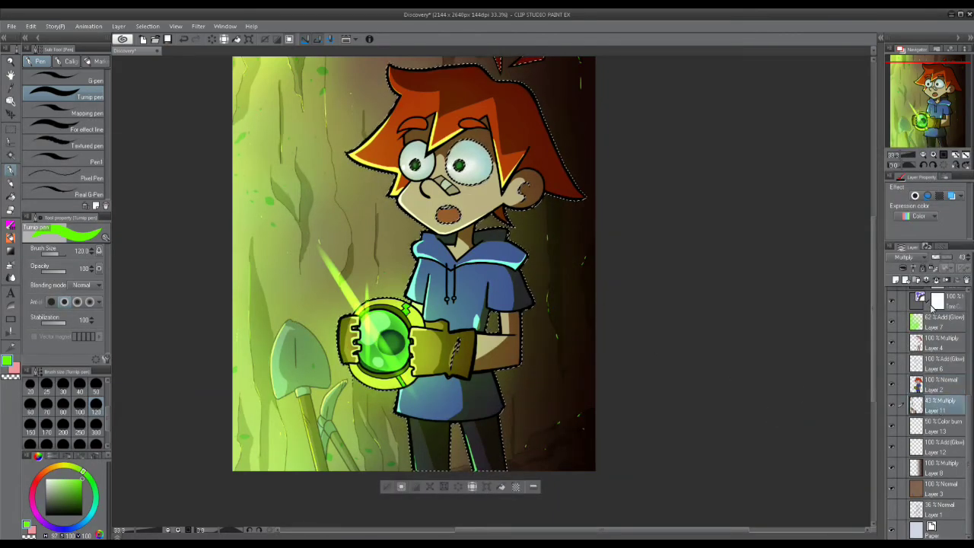
pyautogui.click(895, 282)
pyautogui.click(35, 484)
pyautogui.moveTo(77, 504); pyautogui.dragTo(84, 518)
pyautogui.click(501, 488)
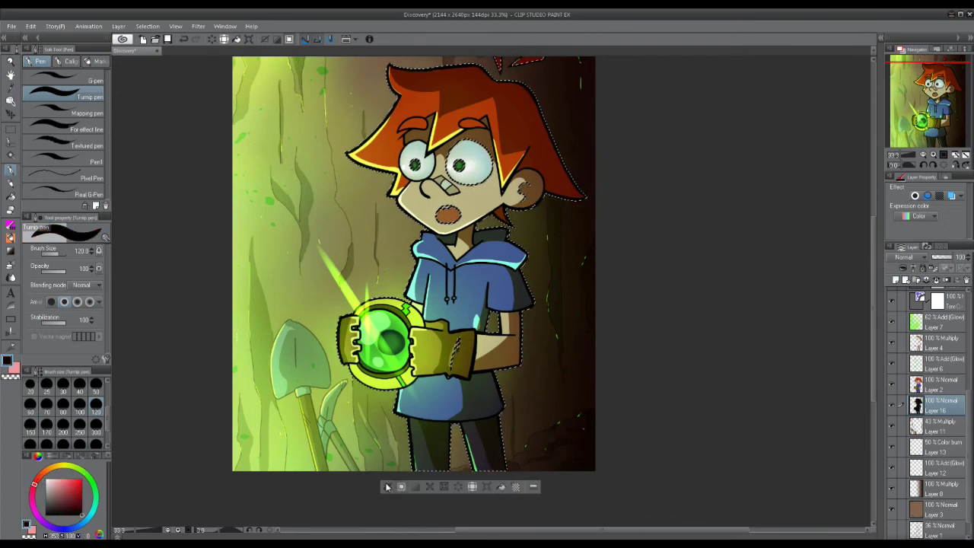
pyautogui.click(388, 487)
# Transform the black silhouette by skewing and stretching it up and to the right, forming a cast shadow behind the character.
pyautogui.moveTo(685, 299); pyautogui.dragTo(567, 366)
pyautogui.hotkey('ctrl', 't')
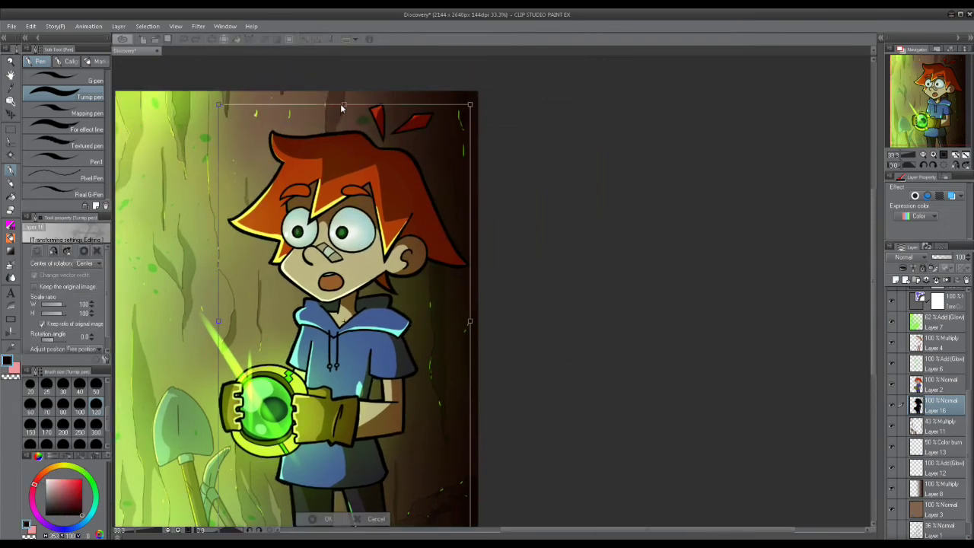
pyautogui.moveTo(345, 104); pyautogui.dragTo(481, 58)
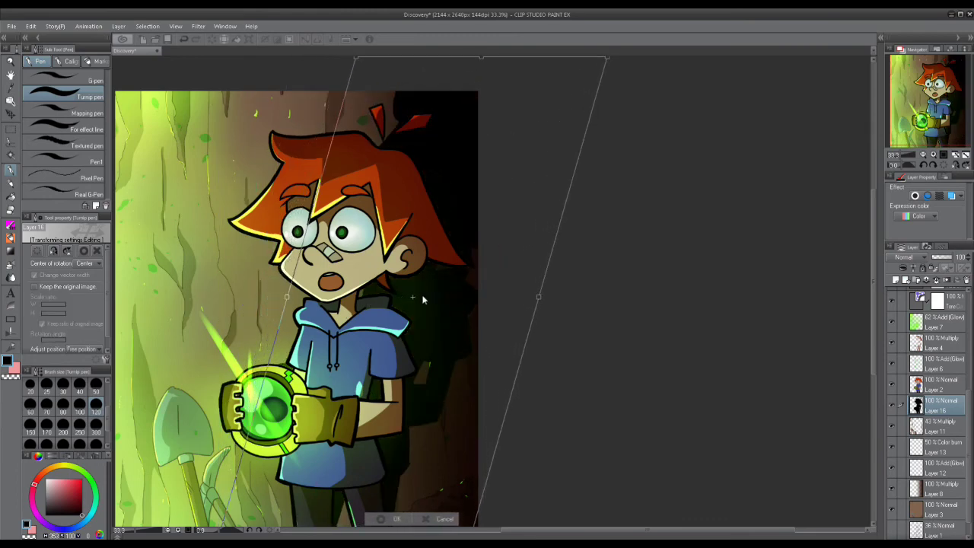
pyautogui.click(387, 518)
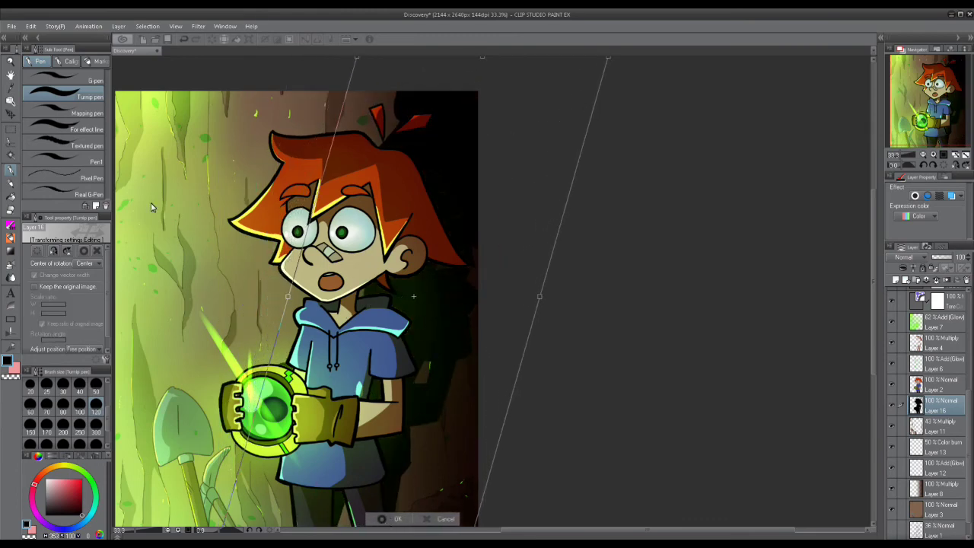
# Mesh-transform the cast shadow, shifting its inner grid points rightward and slightly down to bend it along the cave wall.
pyautogui.moveTo(458, 207); pyautogui.dragTo(502, 237)
pyautogui.click(32, 26)
pyautogui.moveTo(141, 228)
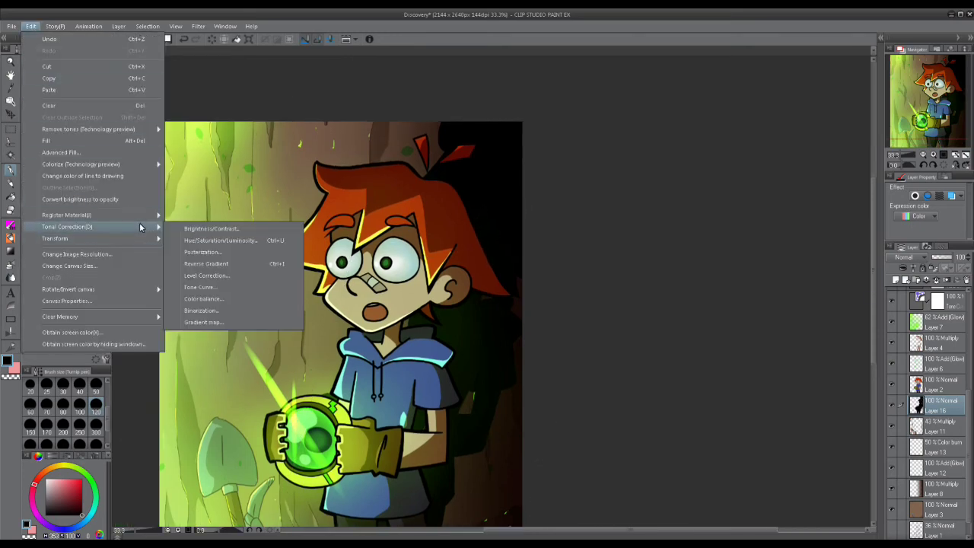
pyautogui.click(204, 295)
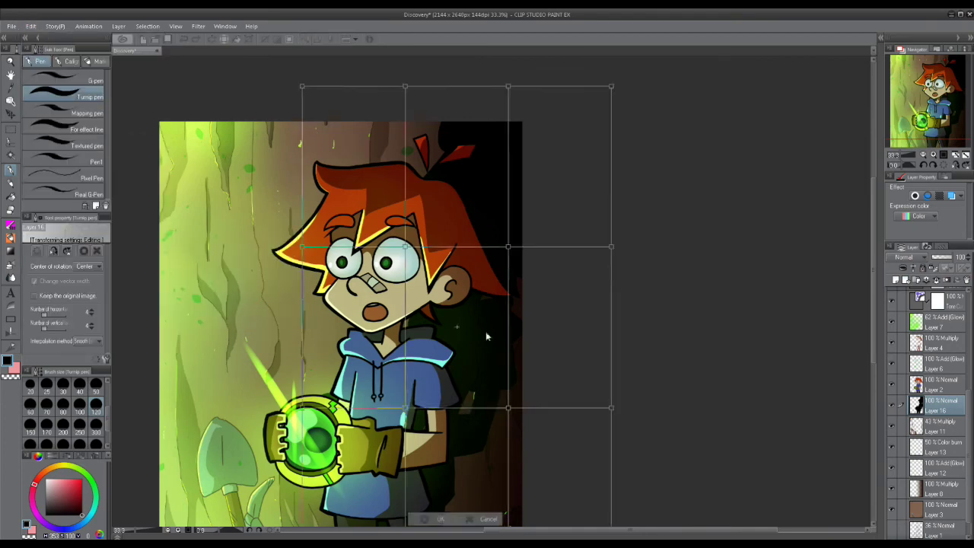
pyautogui.moveTo(552, 304); pyautogui.dragTo(555, 201)
pyautogui.moveTo(511, 305); pyautogui.dragTo(531, 309)
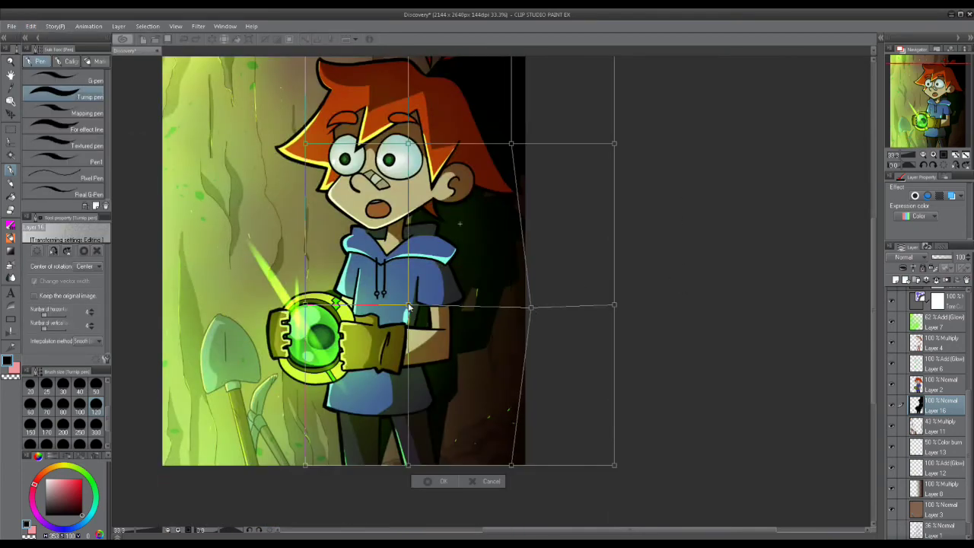
pyautogui.moveTo(409, 305); pyautogui.dragTo(433, 309)
pyautogui.moveTo(408, 144); pyautogui.dragTo(430, 153)
pyautogui.moveTo(512, 144); pyautogui.dragTo(534, 149)
pyautogui.moveTo(306, 144); pyautogui.dragTo(316, 158)
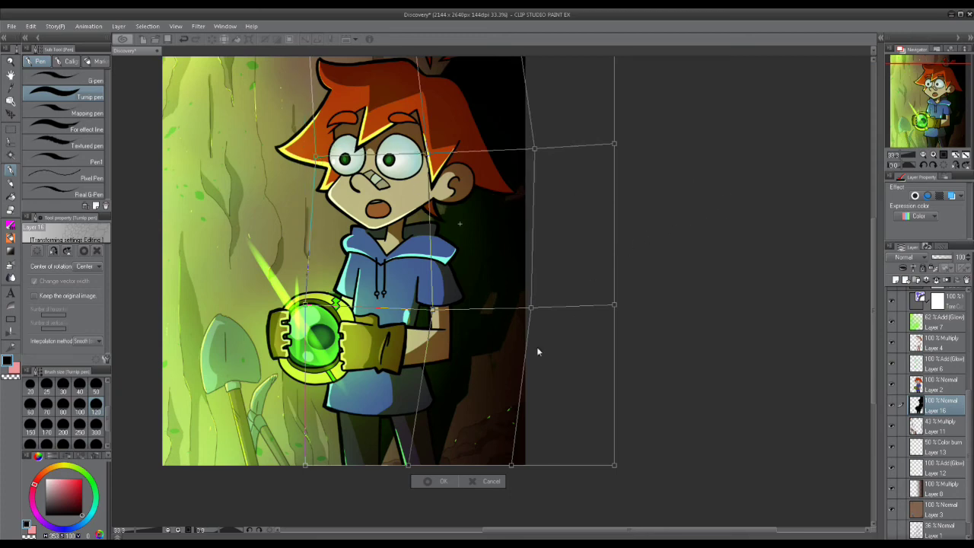
pyautogui.moveTo(432, 310); pyautogui.dragTo(433, 339)
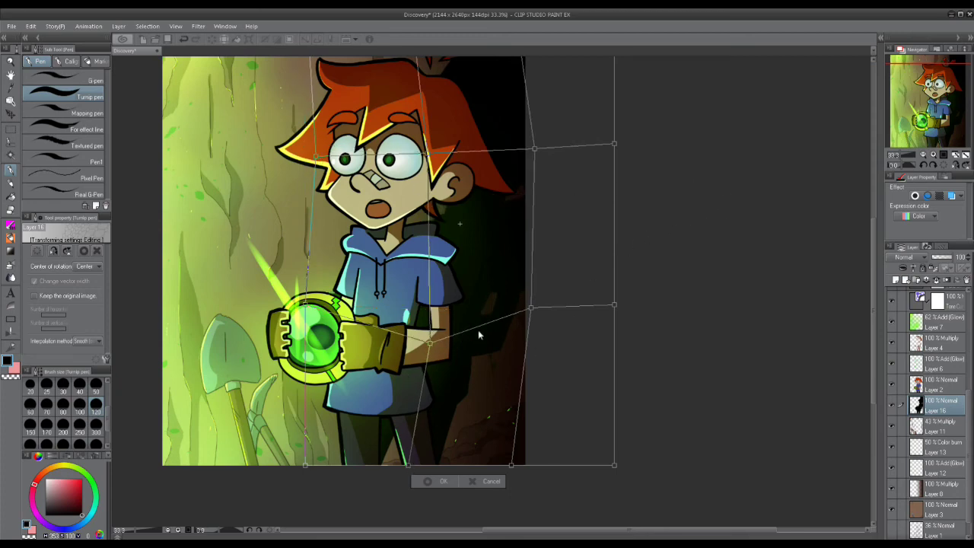
pyautogui.press('Return')
pyautogui.moveTo(699, 227); pyautogui.dragTo(726, 306)
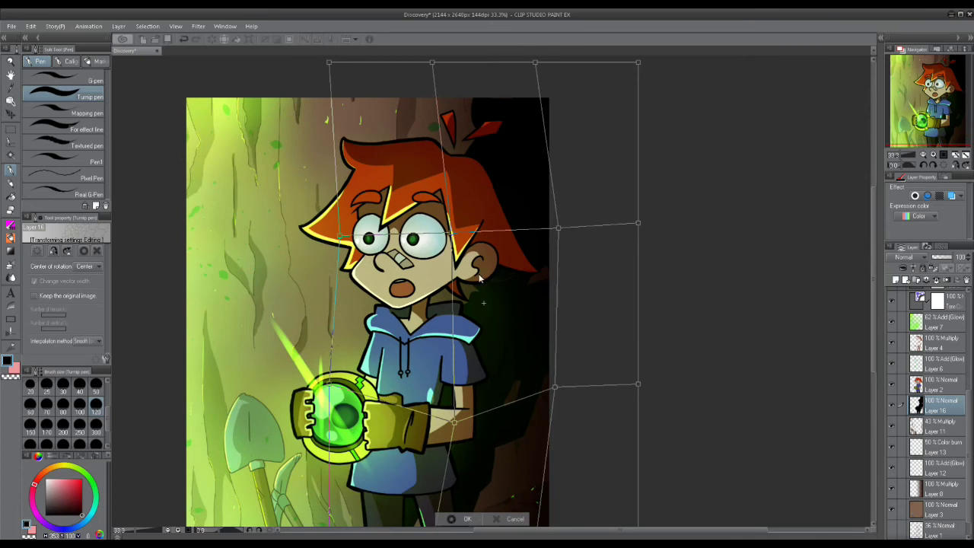
pyautogui.press('Return')
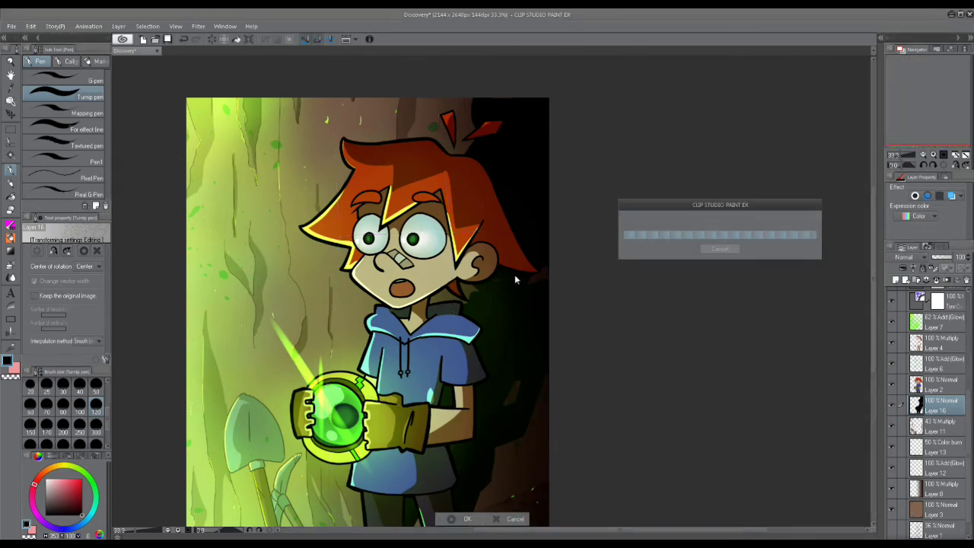
# Fade the cast shadow on the cave wall with the Soft airbrush at size 800 in transparent color.
pyautogui.moveTo(526, 265); pyautogui.dragTo(525, 290)
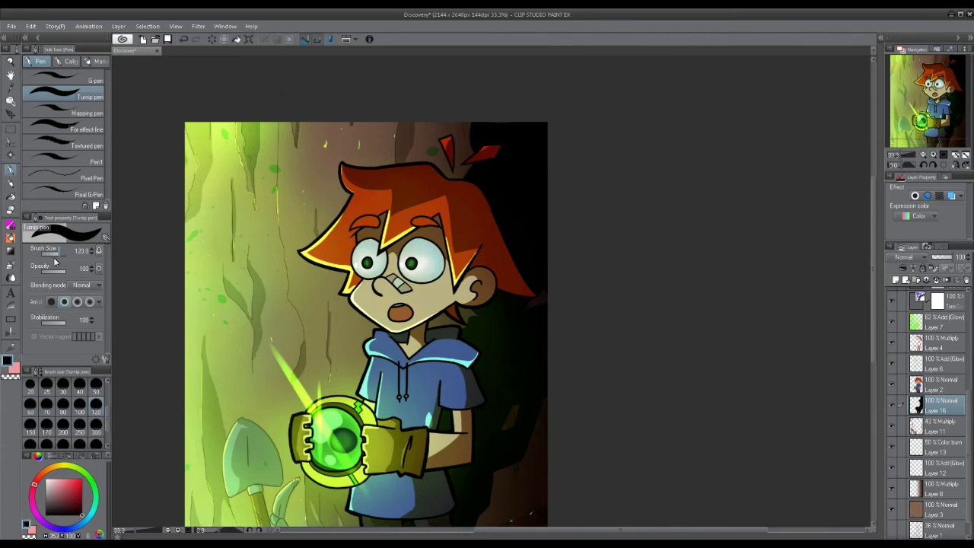
pyautogui.click(10, 269)
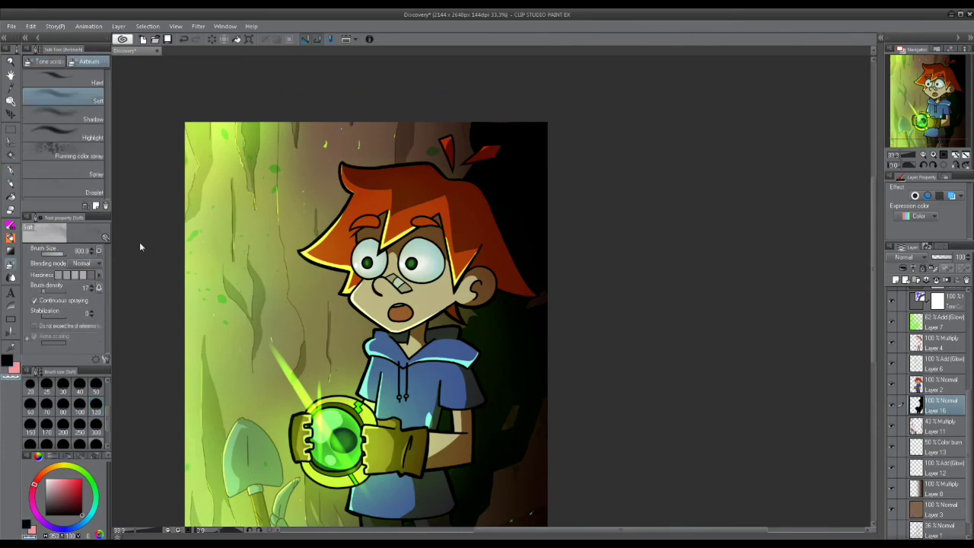
pyautogui.moveTo(520, 116)
pyautogui.mouseDown()
pyautogui.moveTo(420, 163)
pyautogui.moveTo(506, 139)
pyautogui.moveTo(502, 122)
pyautogui.moveTo(565, 177)
pyautogui.mouseUp()
pyautogui.moveTo(617, 262)
pyautogui.mouseDown()
pyautogui.moveTo(581, 380)
pyautogui.moveTo(582, 220)
pyautogui.moveTo(523, 102)
pyautogui.moveTo(494, 111)
pyautogui.mouseUp()
pyautogui.moveTo(488, 368)
pyautogui.mouseDown()
pyautogui.moveTo(497, 275)
pyautogui.moveTo(592, 326)
pyautogui.moveTo(550, 412)
pyautogui.moveTo(522, 426)
pyautogui.moveTo(601, 244)
pyautogui.mouseUp()
pyautogui.moveTo(764, 242); pyautogui.dragTo(840, 294)
pyautogui.moveTo(615, 355); pyautogui.dragTo(636, 347)
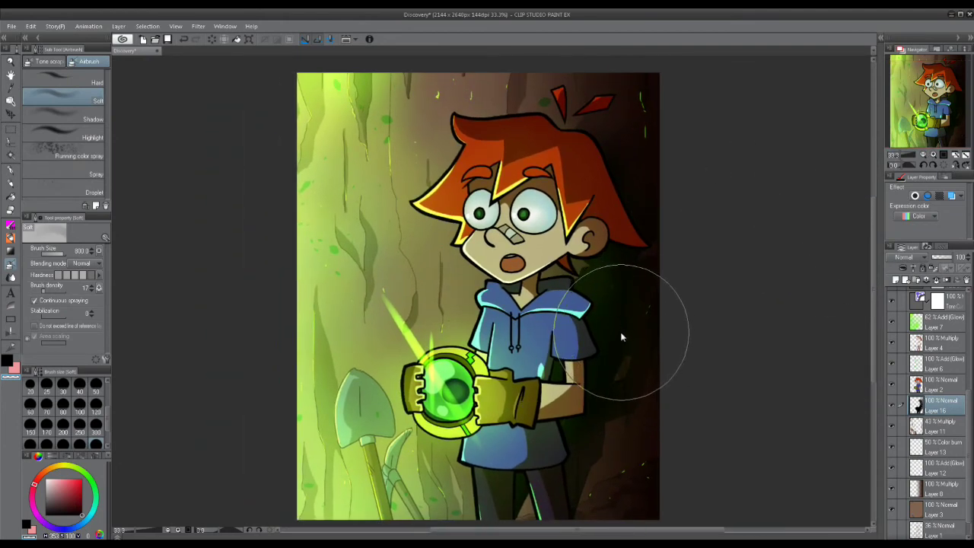
pyautogui.moveTo(658, 313)
pyautogui.mouseDown()
pyautogui.moveTo(699, 305)
pyautogui.moveTo(733, 325)
pyautogui.mouseUp()
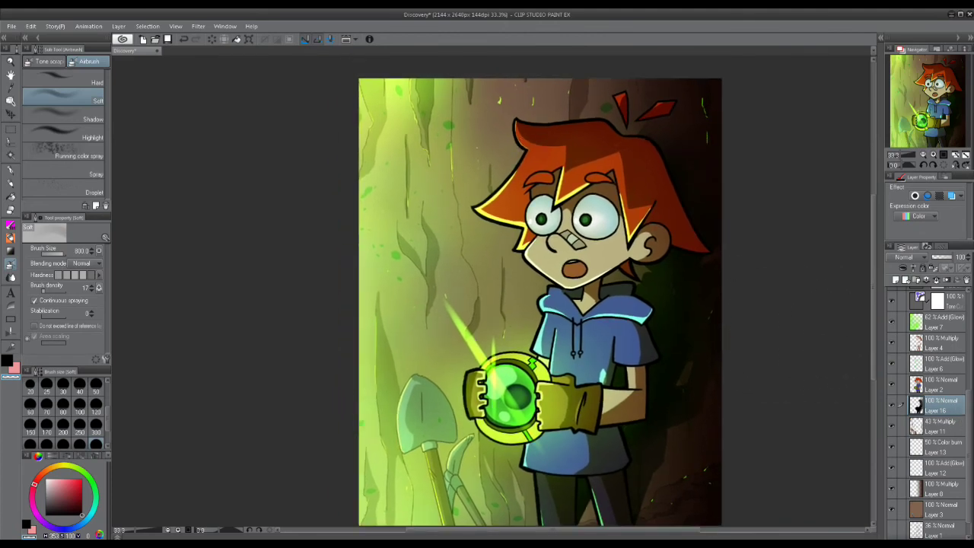
# Add a new layer above Layer 15 Copy, at the top of the layer stack.
pyautogui.moveTo(968, 398); pyautogui.dragTo(963, 295)
pyautogui.click(950, 298)
pyautogui.click(895, 280)
# Sign the artwork over the dark rocks near its lower-right corner in bright green with the Real G-Pen at size 7.
pyautogui.moveTo(667, 300); pyautogui.dragTo(578, 174)
pyautogui.hotkey('ctrl', '+')
pyautogui.hotkey('ctrl', '+')
pyautogui.hotkey('ctrl', '+')
pyautogui.moveTo(578, 305); pyautogui.dragTo(441, 221)
pyautogui.click(10, 183)
pyautogui.click(10, 172)
pyautogui.click(71, 188)
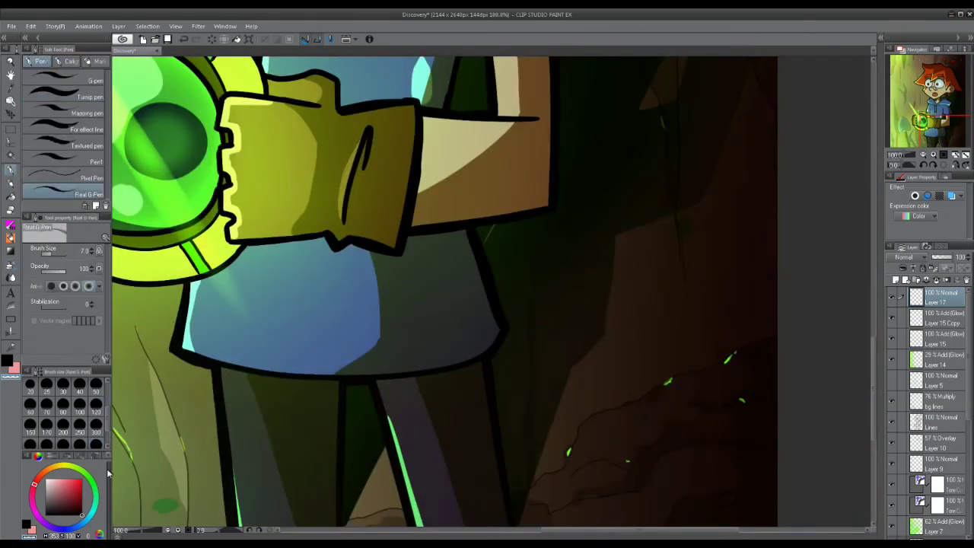
pyautogui.click(78, 469)
pyautogui.click(81, 472)
pyautogui.click(77, 483)
pyautogui.moveTo(649, 463); pyautogui.dragTo(529, 370)
pyautogui.scroll(4, 529, 370)
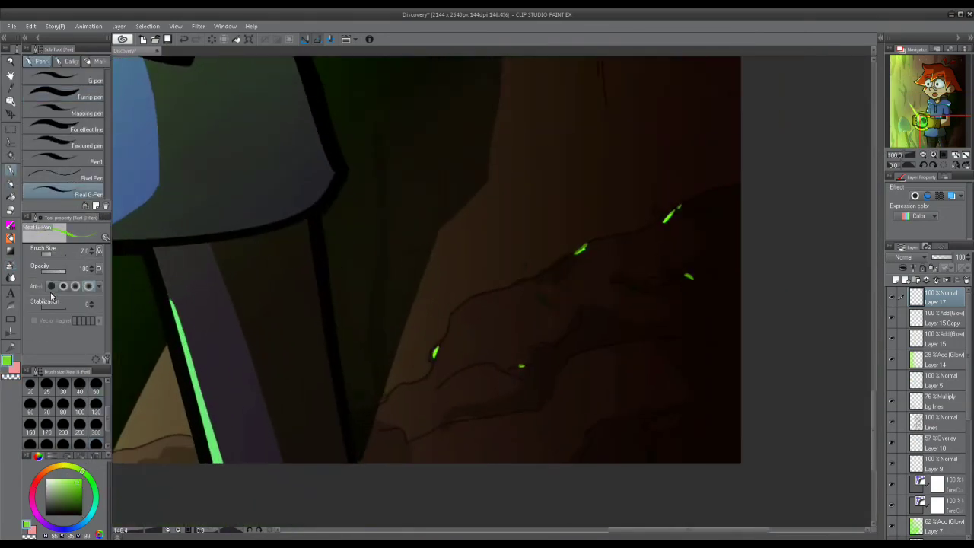
pyautogui.scroll(1, 499, 424)
pyautogui.moveTo(475, 455)
pyautogui.mouseDown()
pyautogui.moveTo(475, 429)
pyautogui.moveTo(505, 355)
pyautogui.moveTo(500, 348)
pyautogui.moveTo(555, 290)
pyautogui.mouseUp()
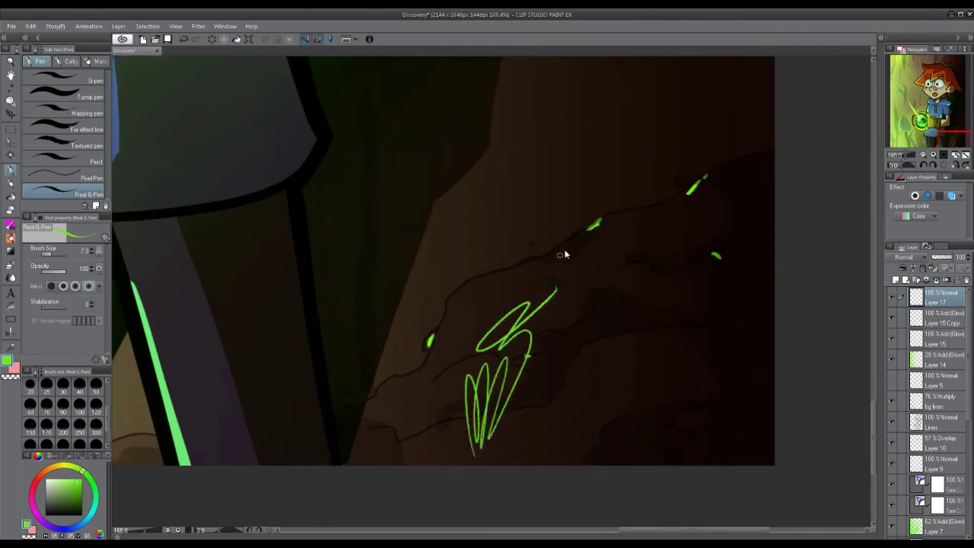
pyautogui.click(964, 158)
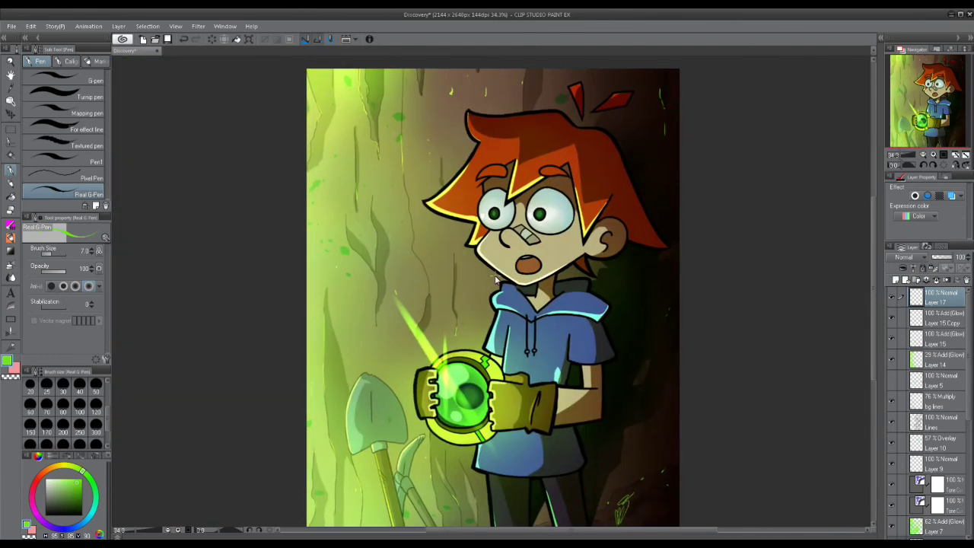